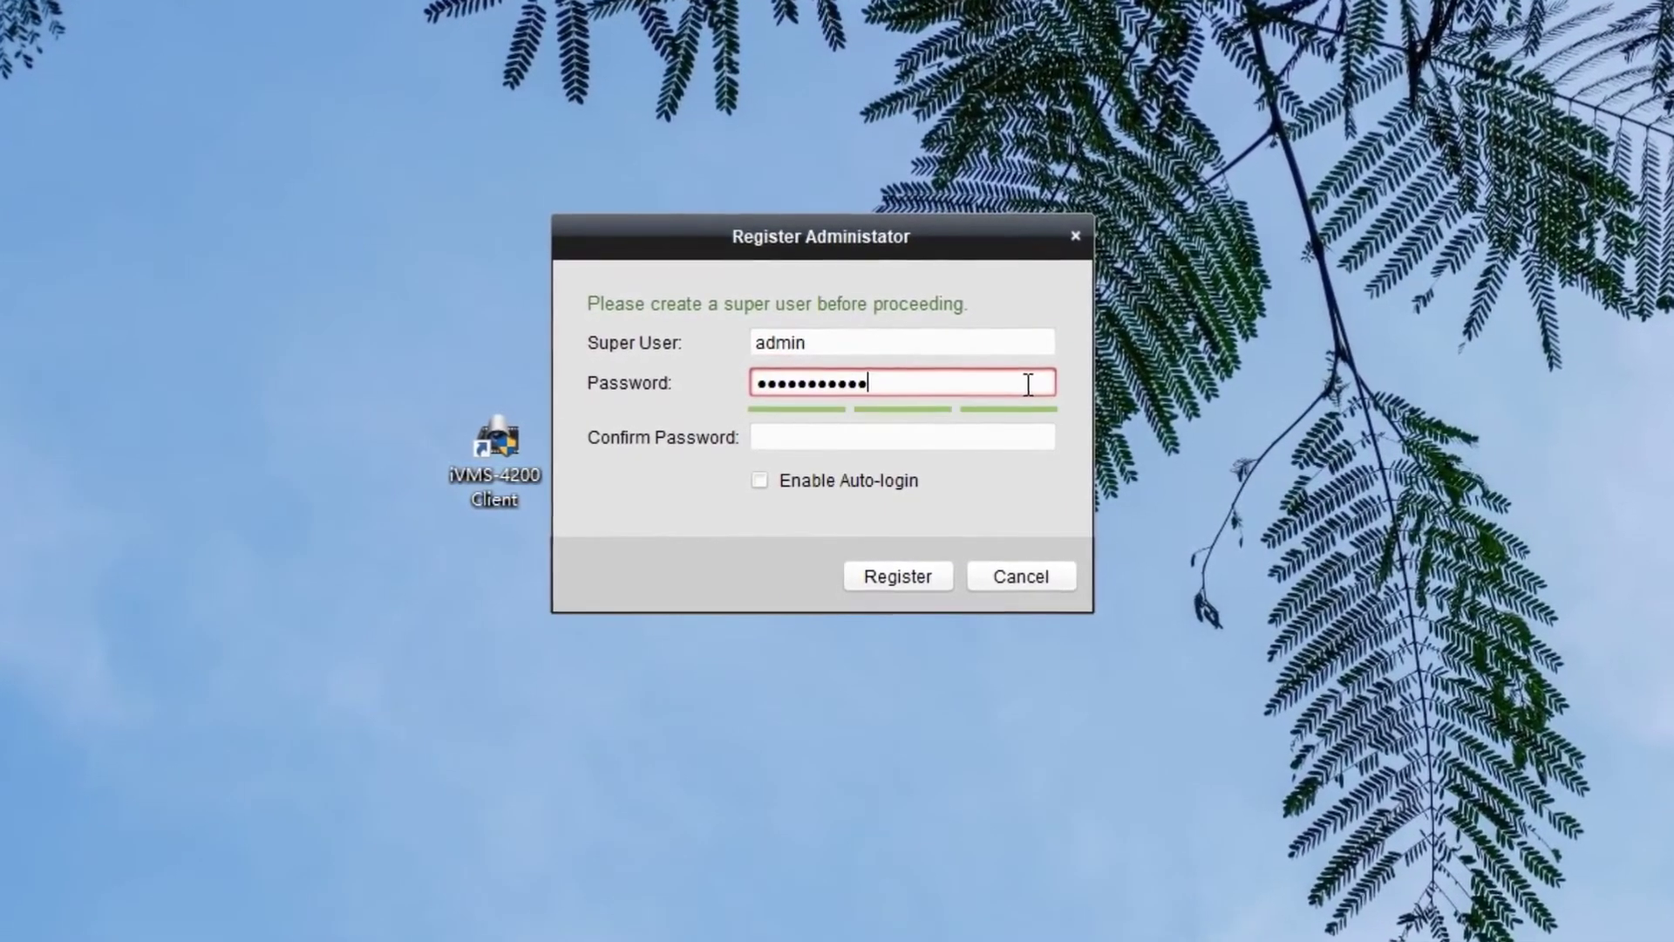
# Confirm the super user password and register the administrator account.
pyautogui.click(1028, 436)
pyautogui.write('123456789abc')
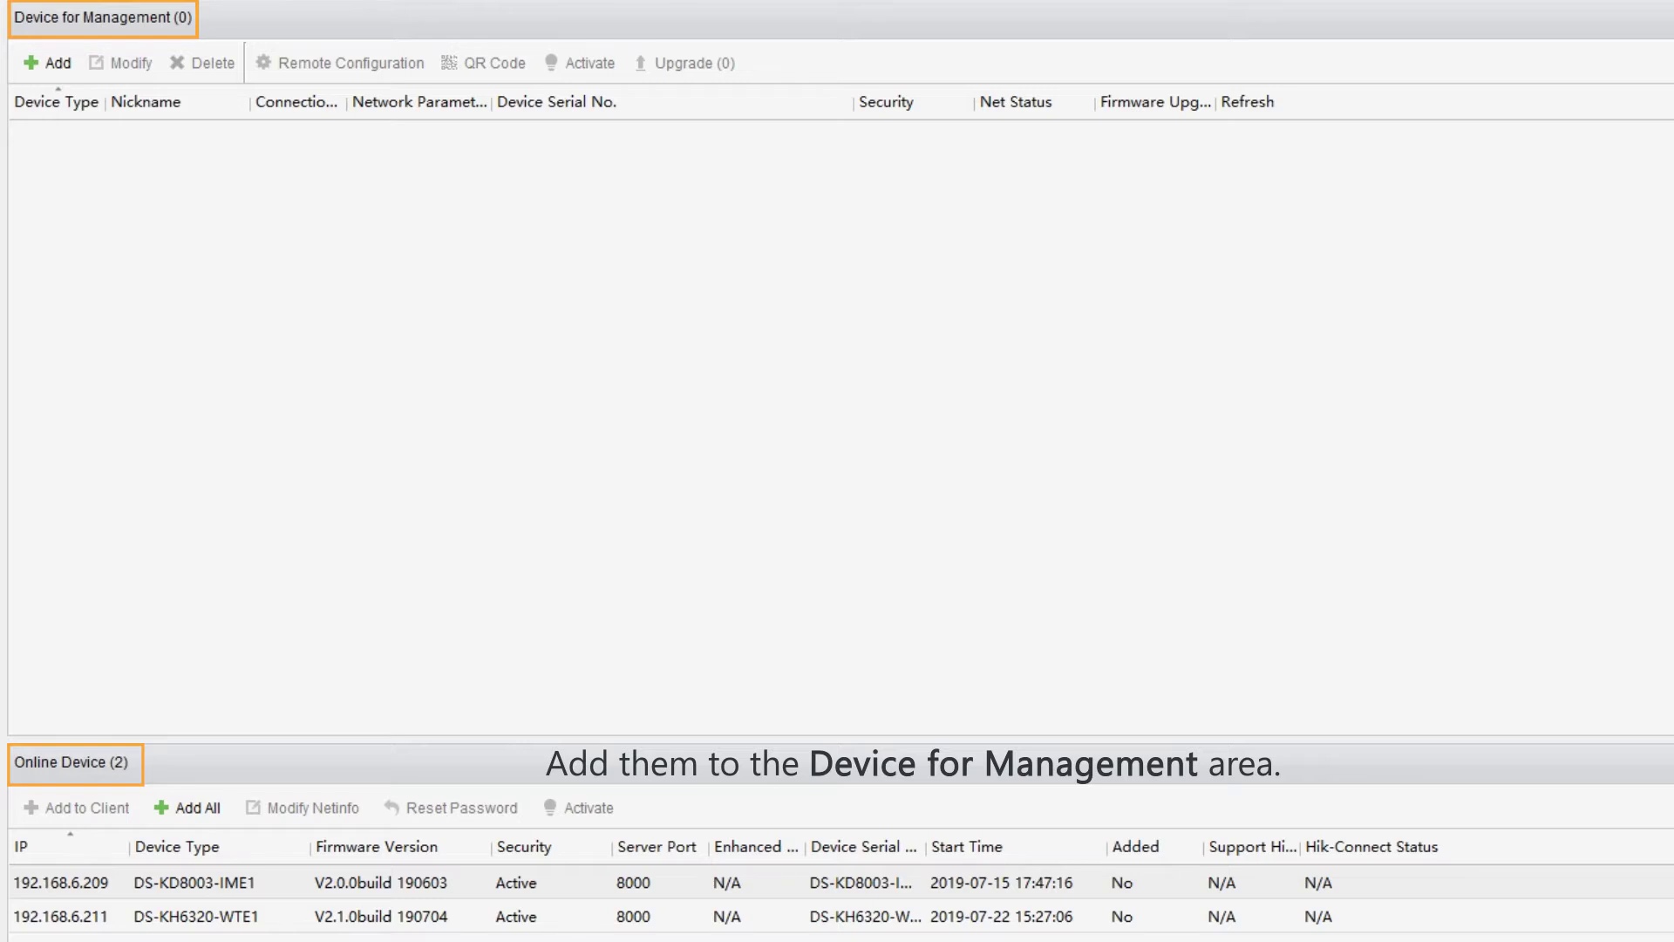
# Add the door station at 192.168.6.209, port 8000, as 'Door Cam' with user admin and its password.
pyautogui.click(178, 891)
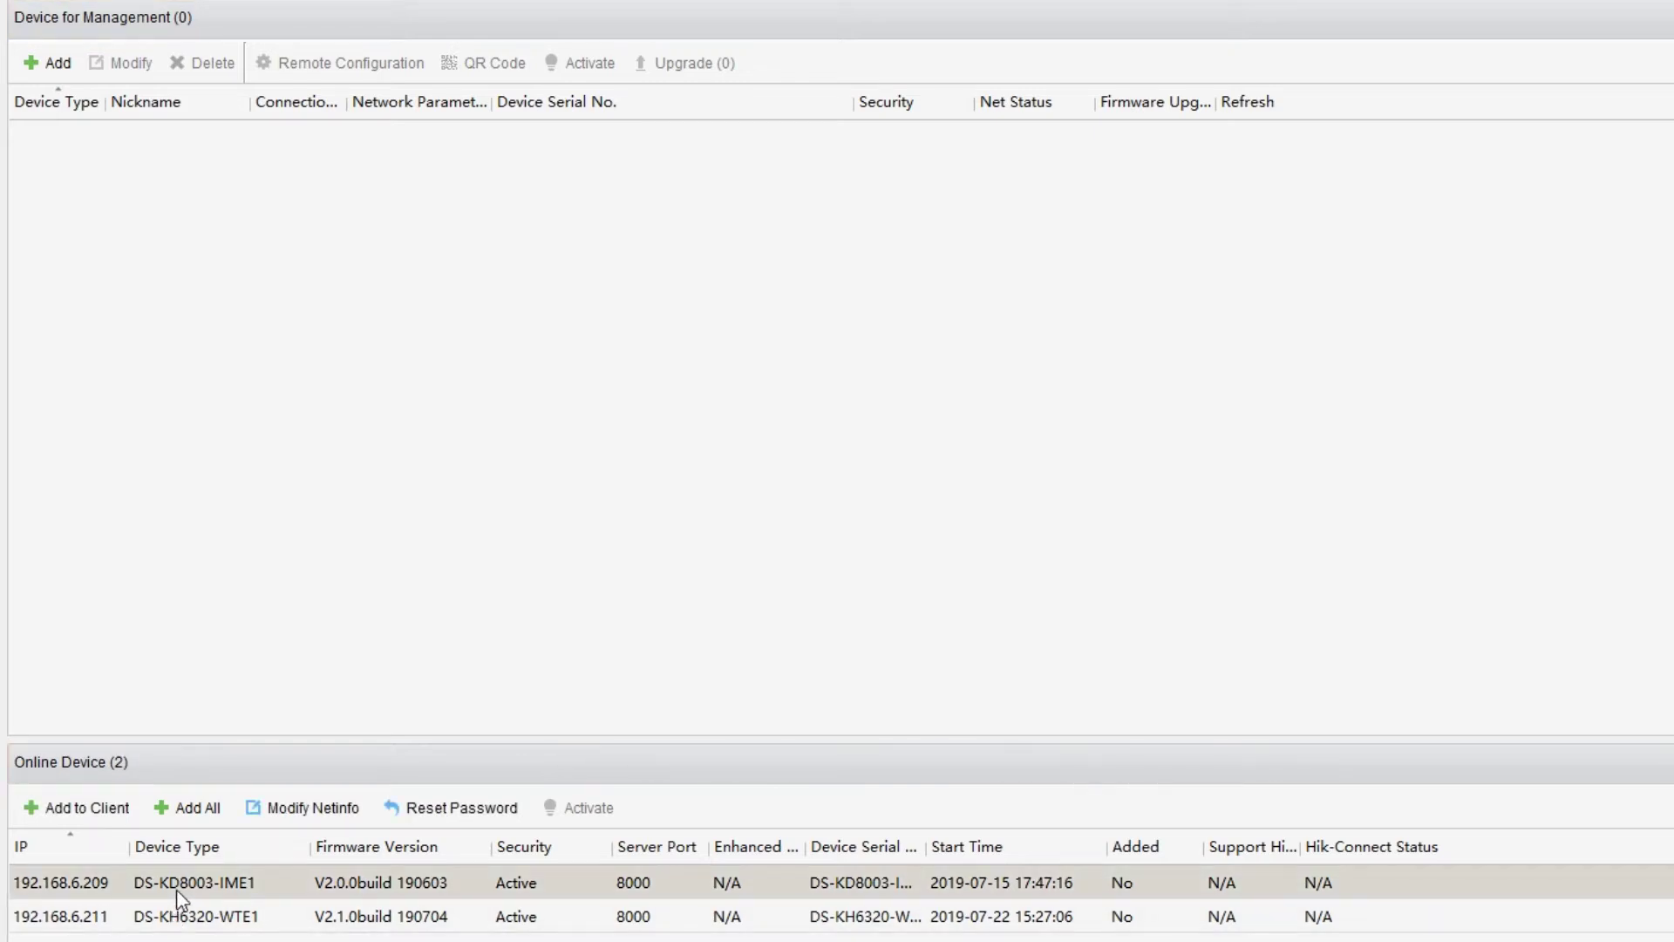
pyautogui.click(122, 820)
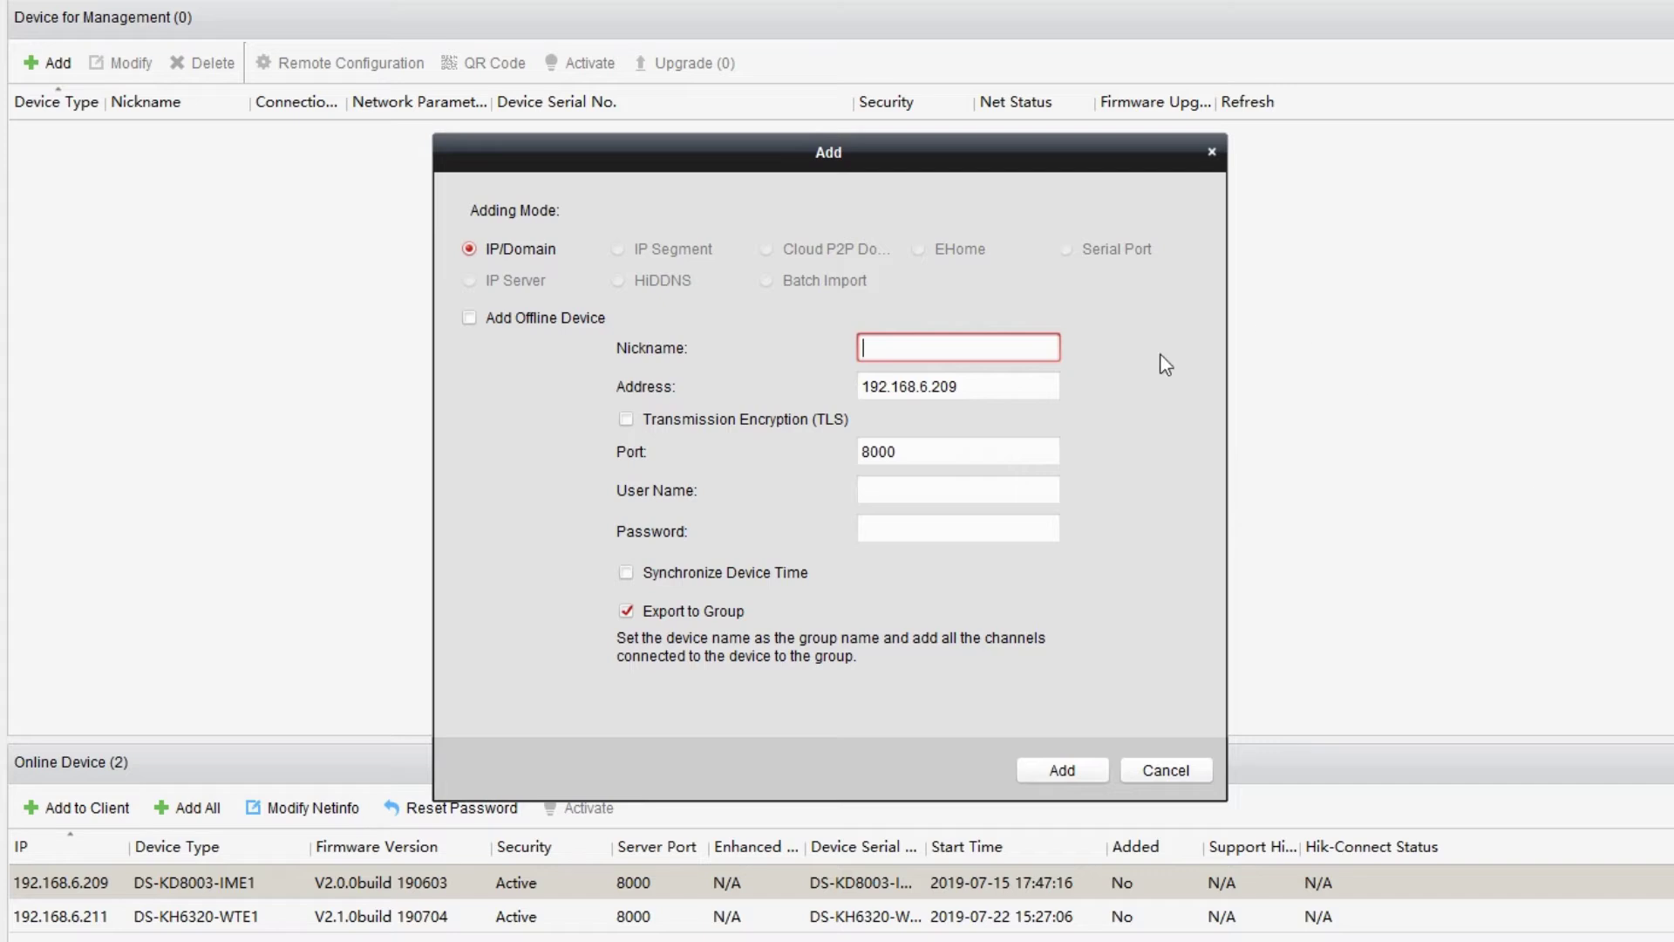
pyautogui.write('Door Cam')
pyautogui.click(1029, 387)
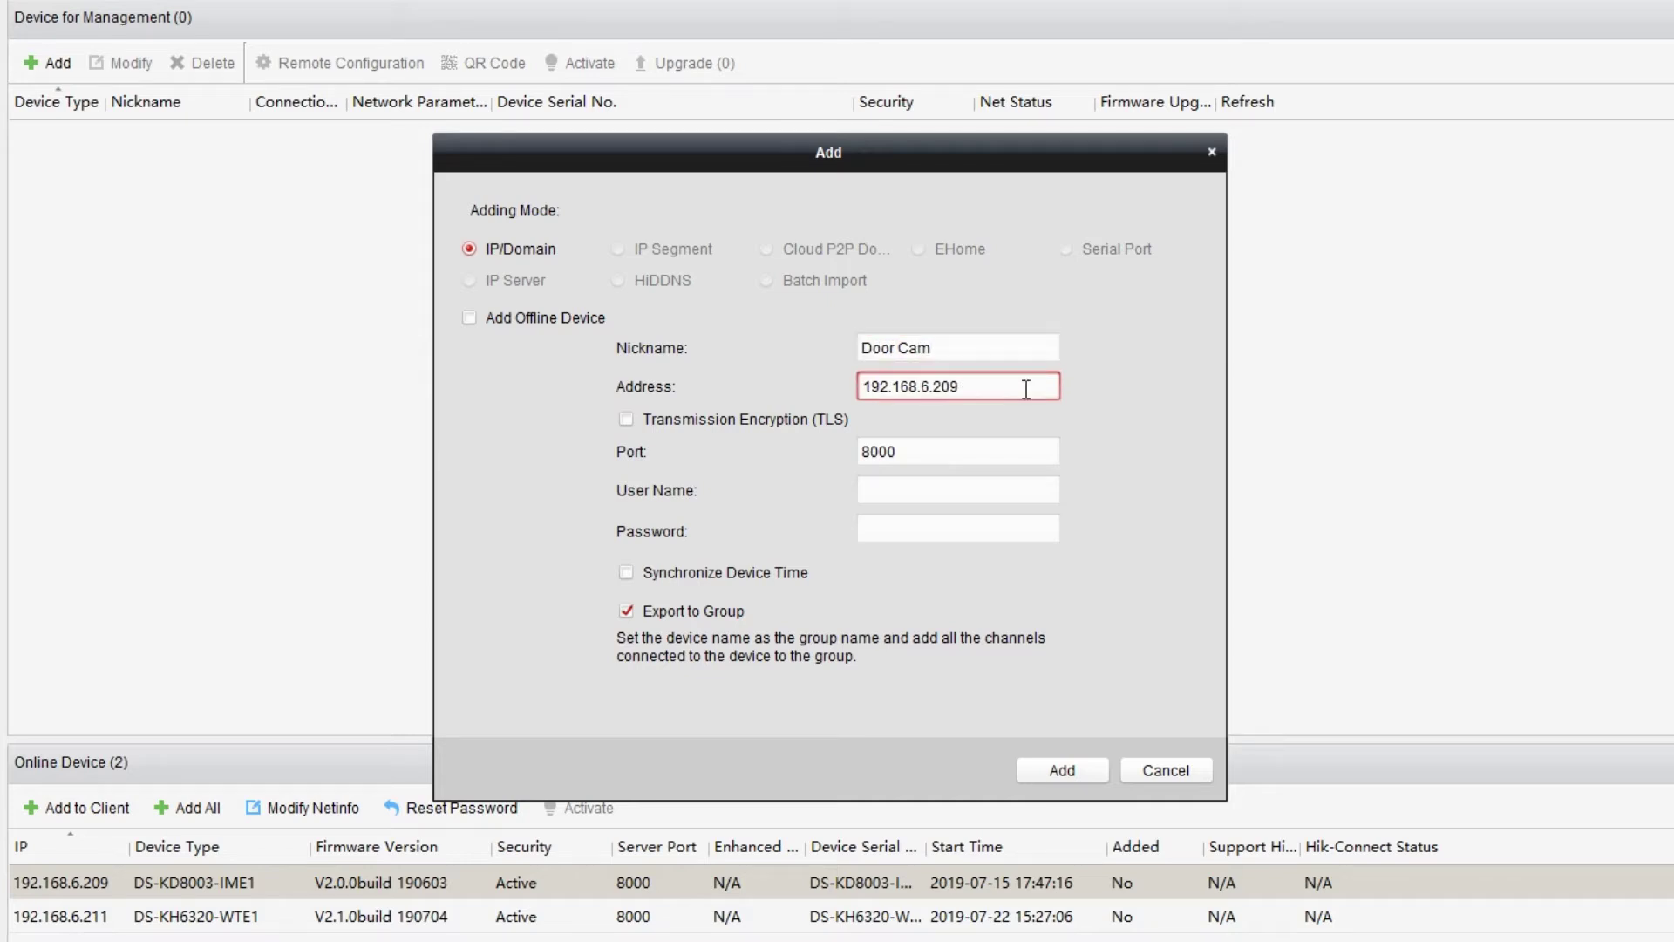
pyautogui.click(1027, 444)
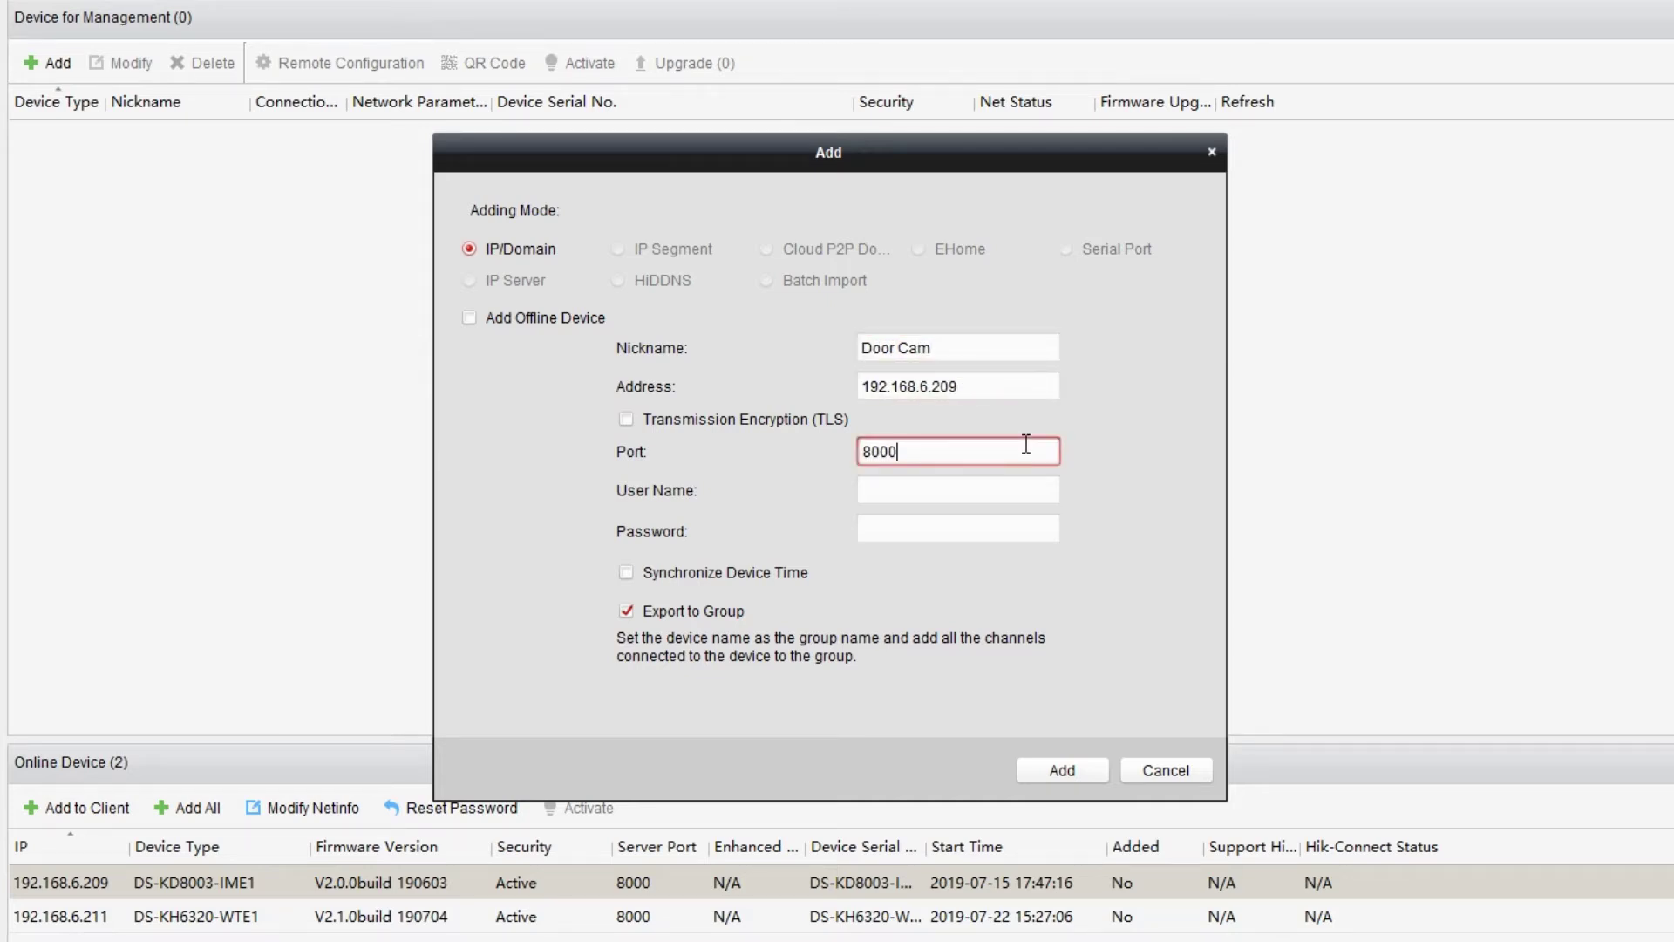
pyautogui.click(1026, 490)
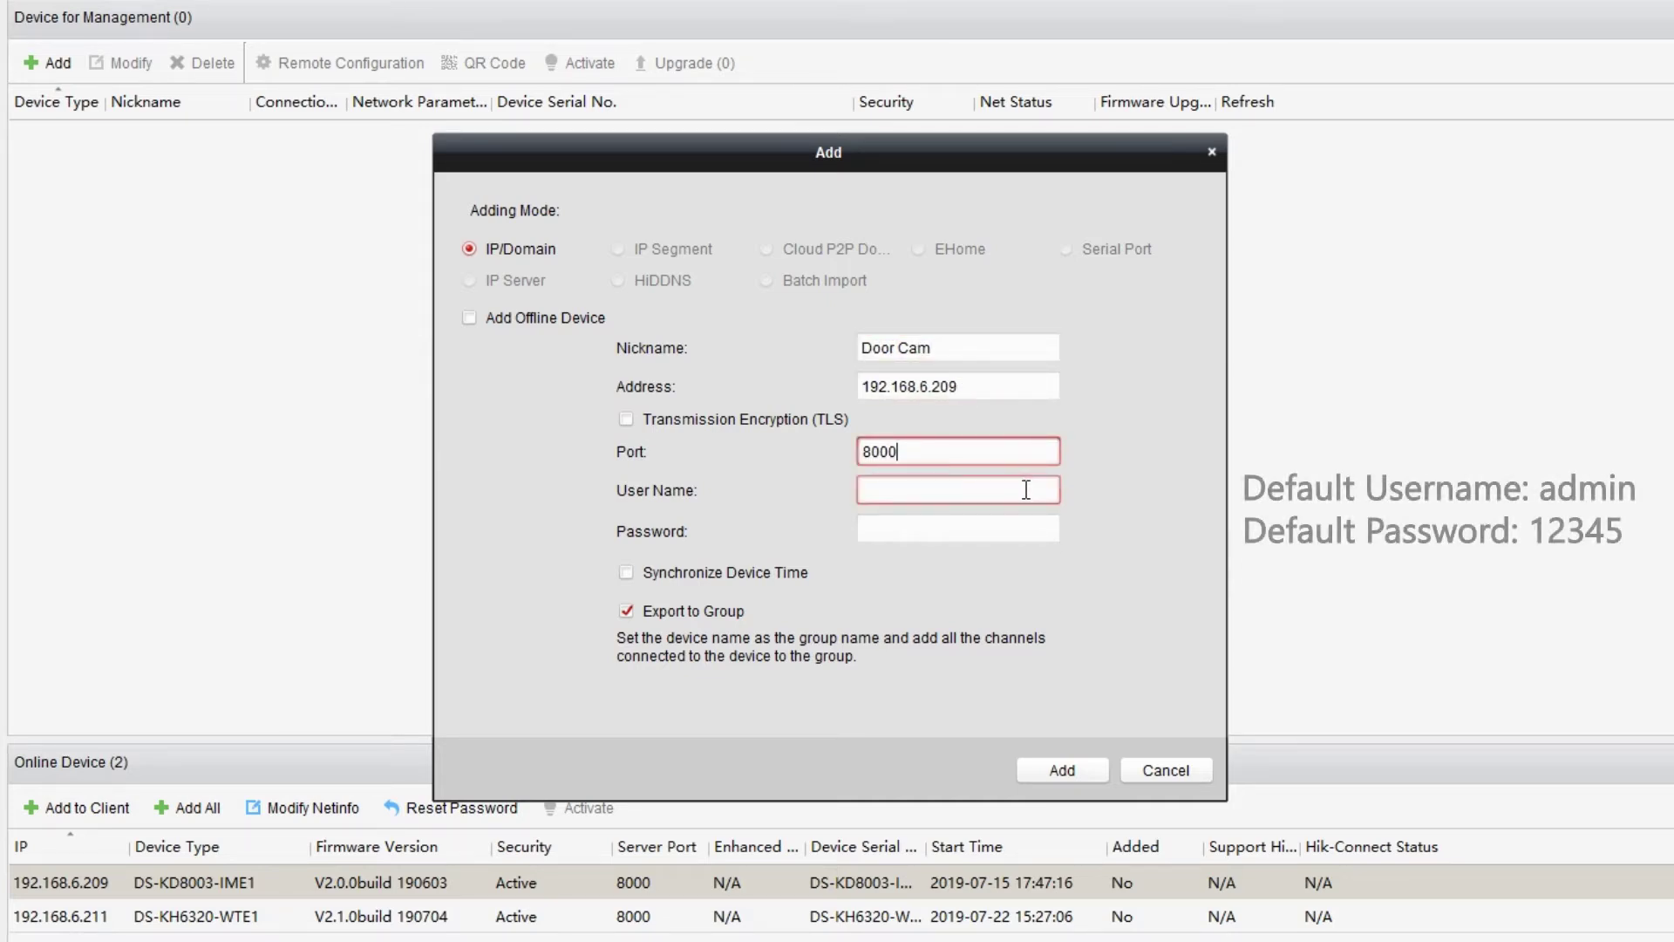
pyautogui.write('admin')
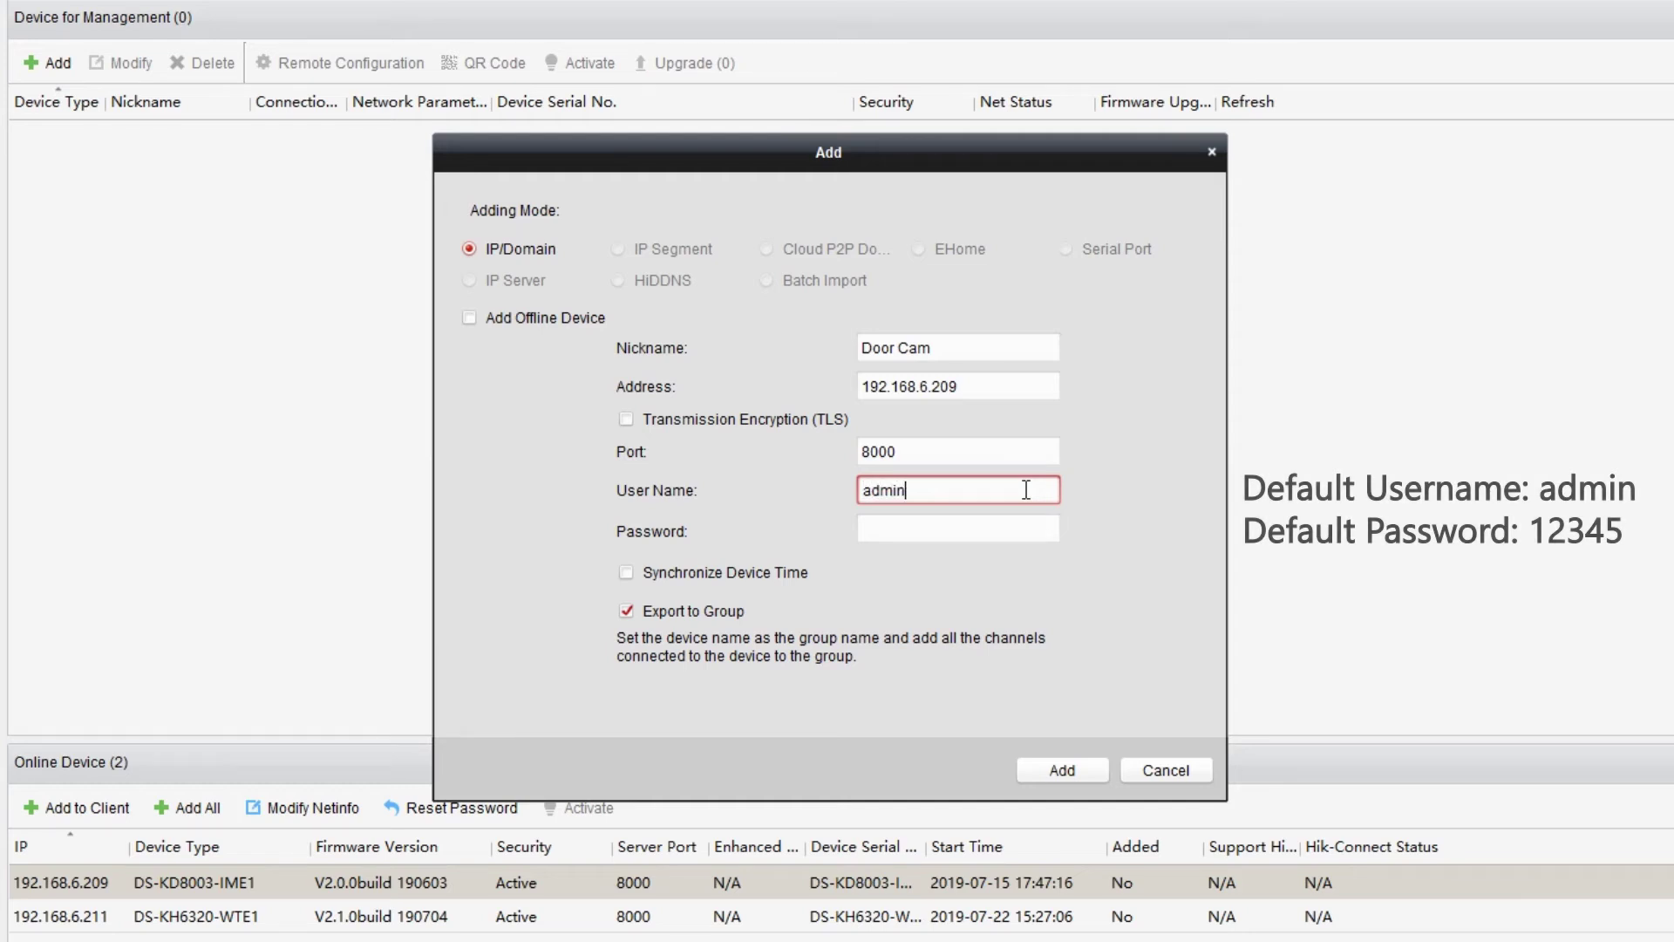
pyautogui.click(1029, 531)
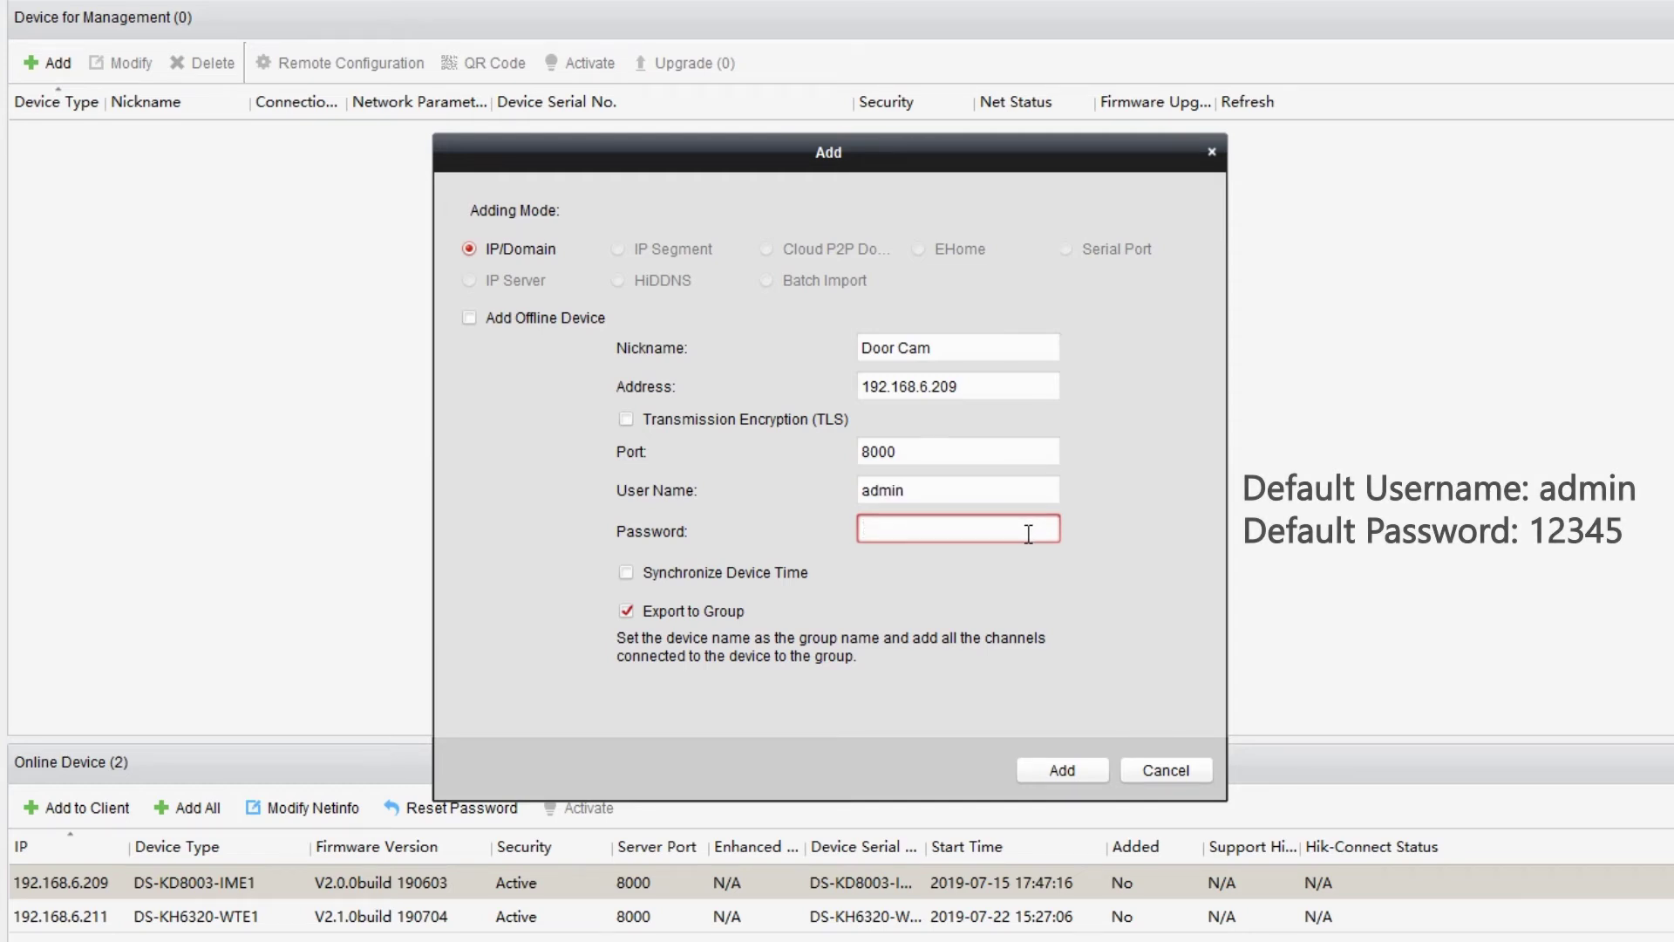
pyautogui.write('12345678')
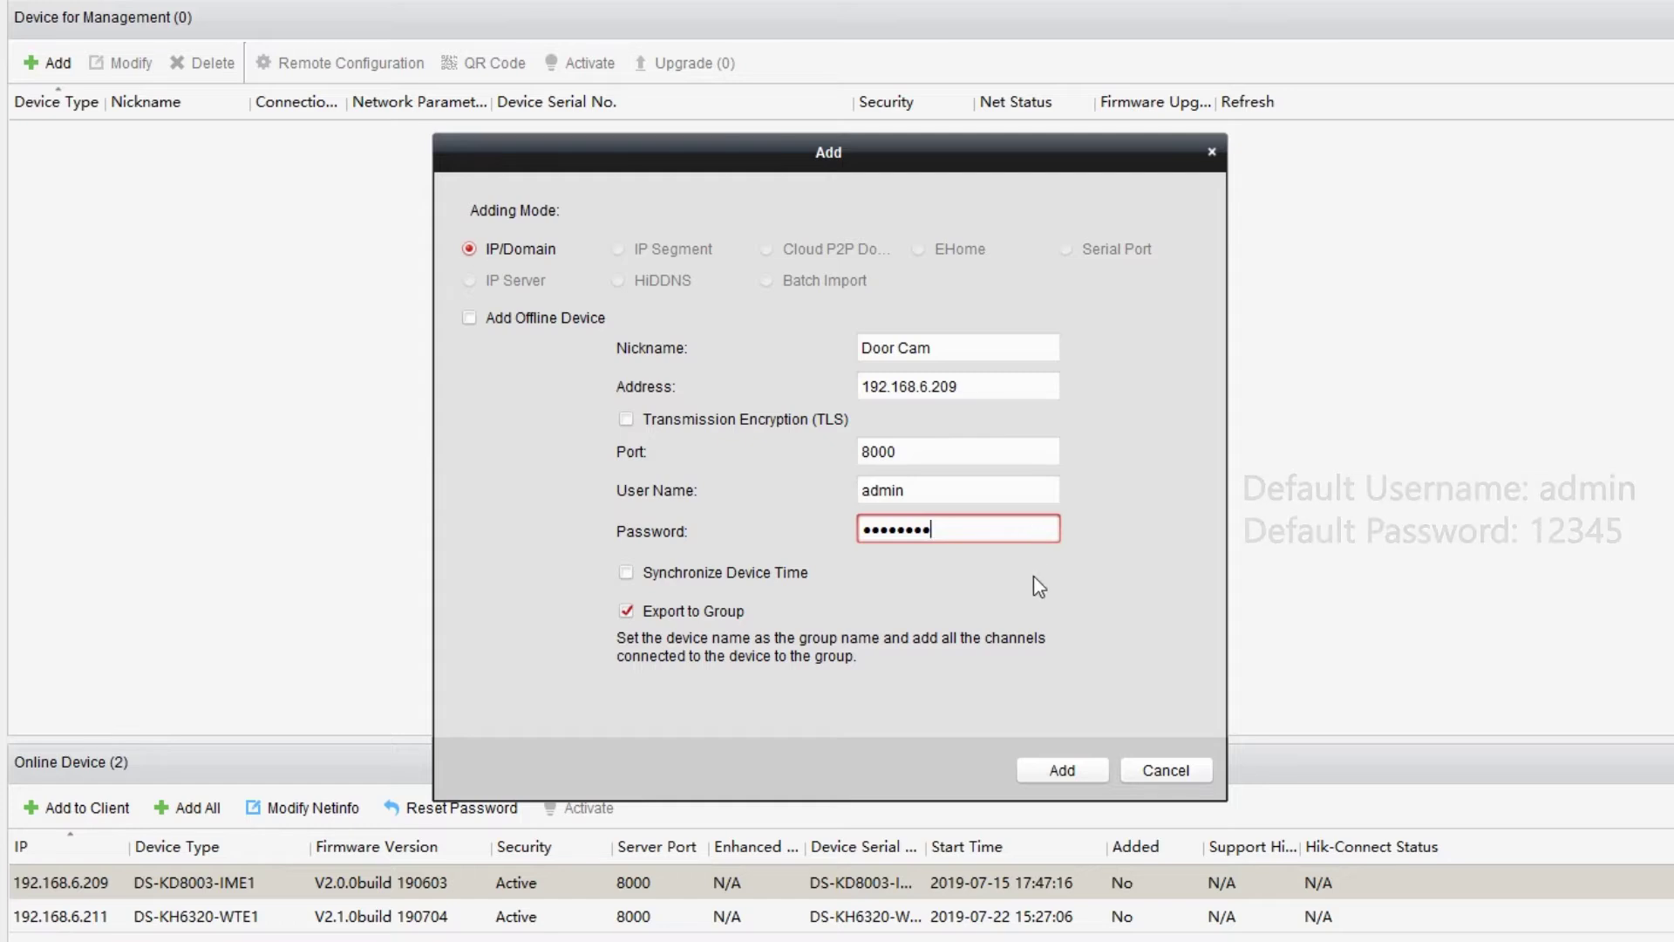
pyautogui.click(1075, 769)
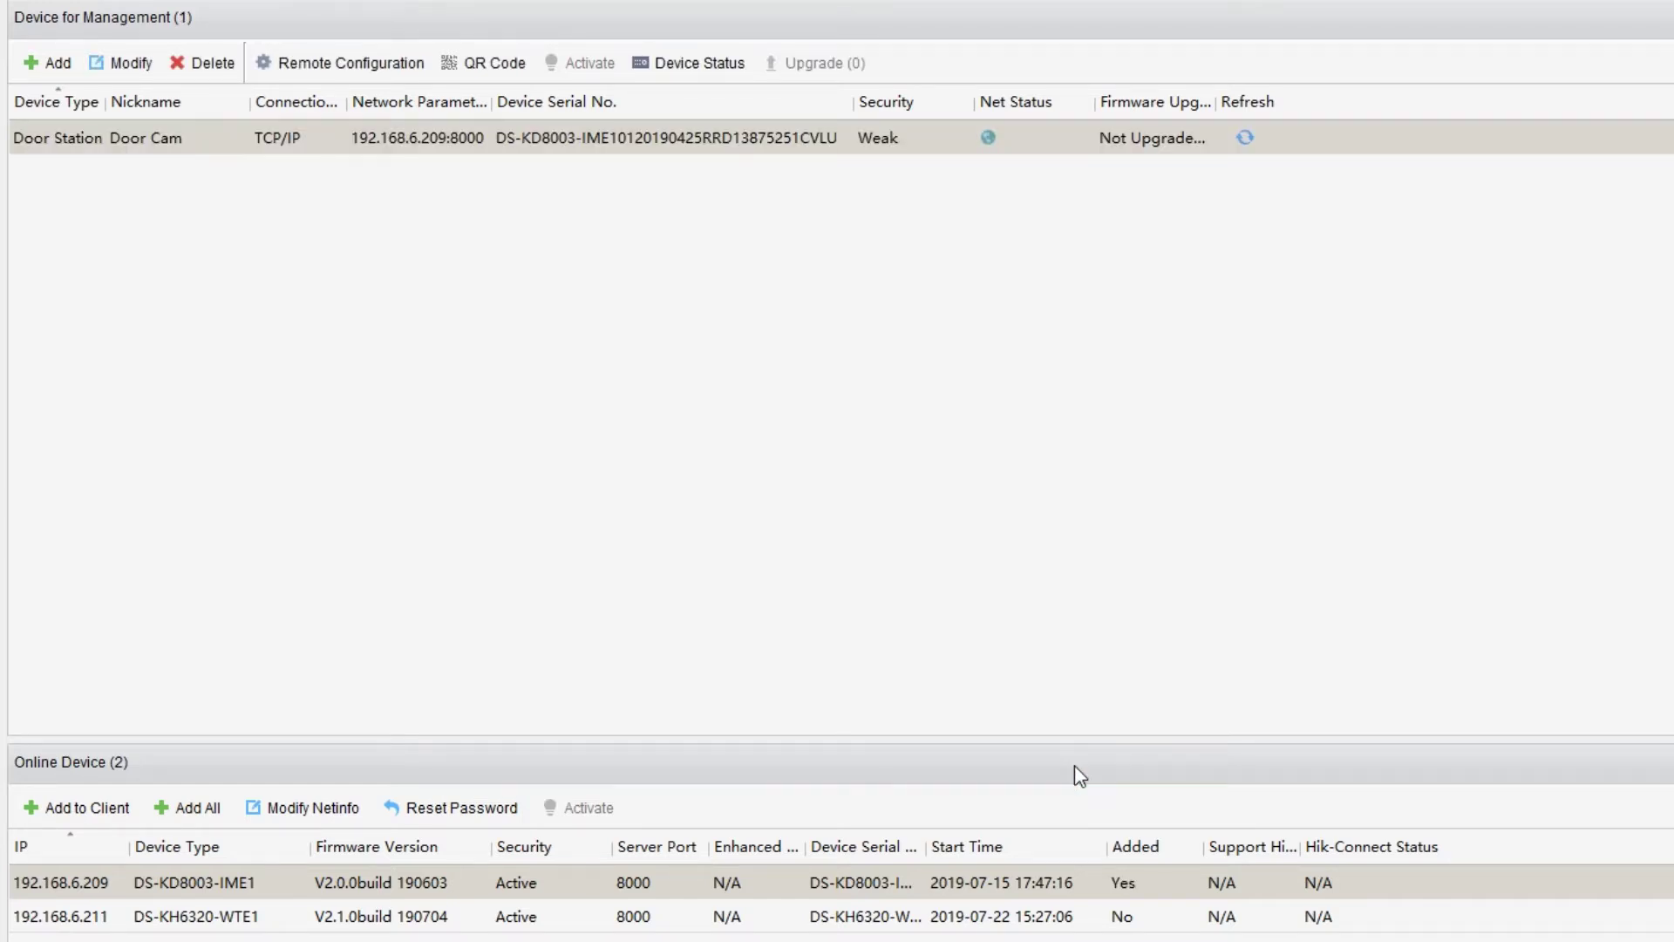
# Add the indoor station at 192.168.6.211 as Indoor Monitor.
pyautogui.click(174, 916)
pyautogui.click(78, 807)
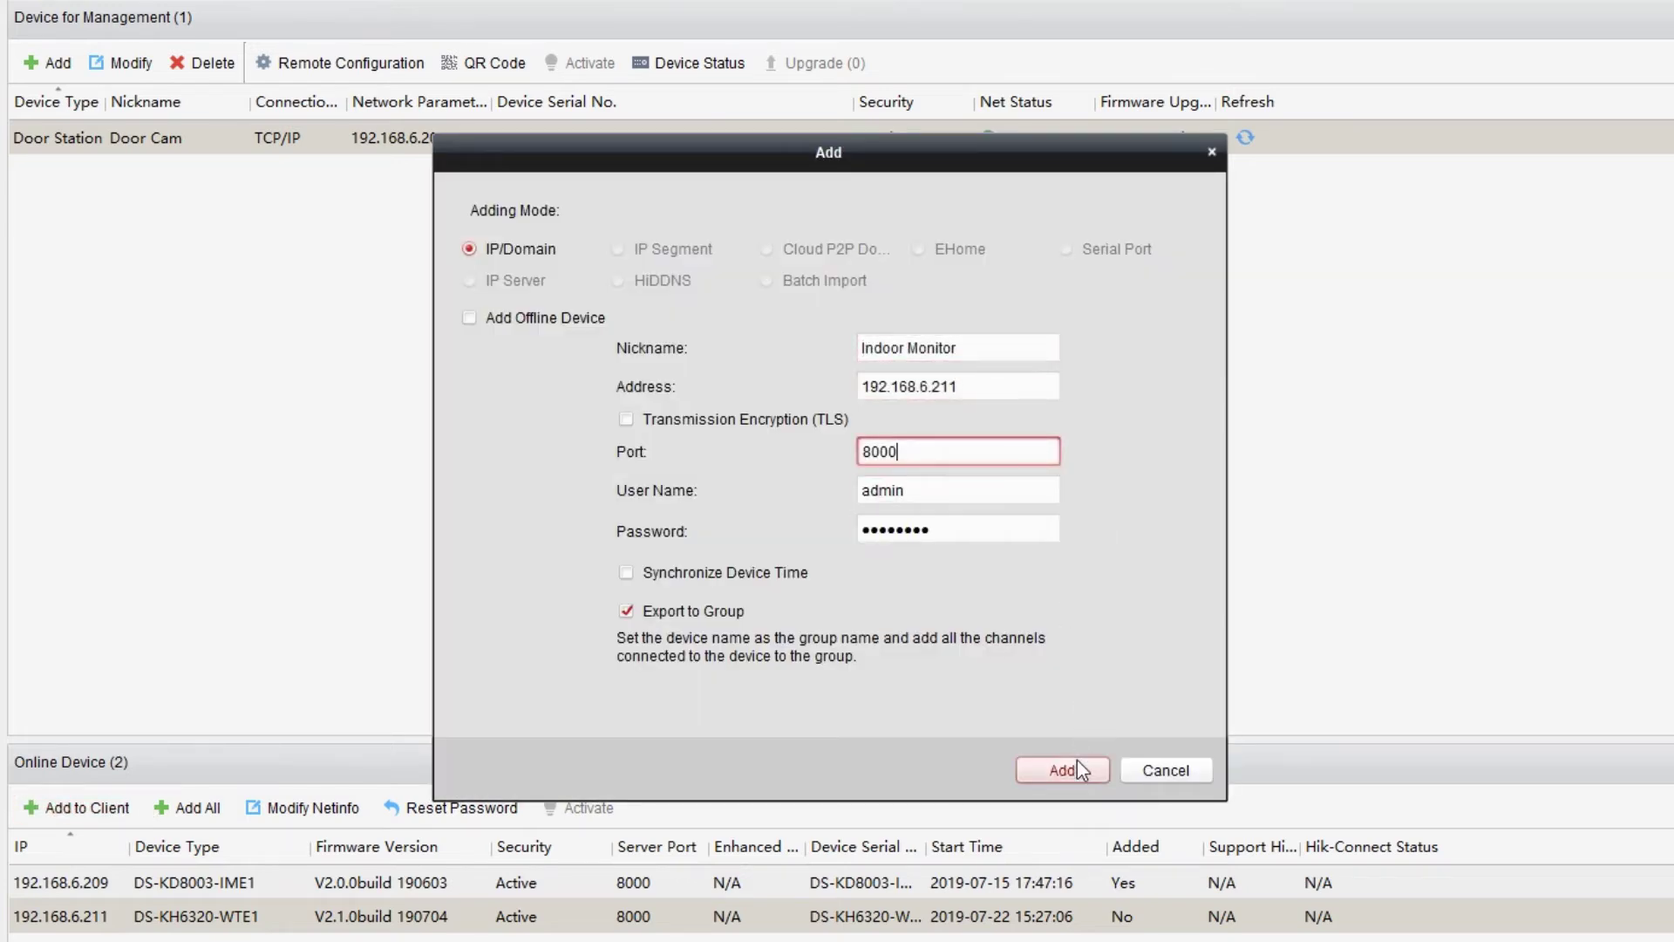
pyautogui.click(1078, 767)
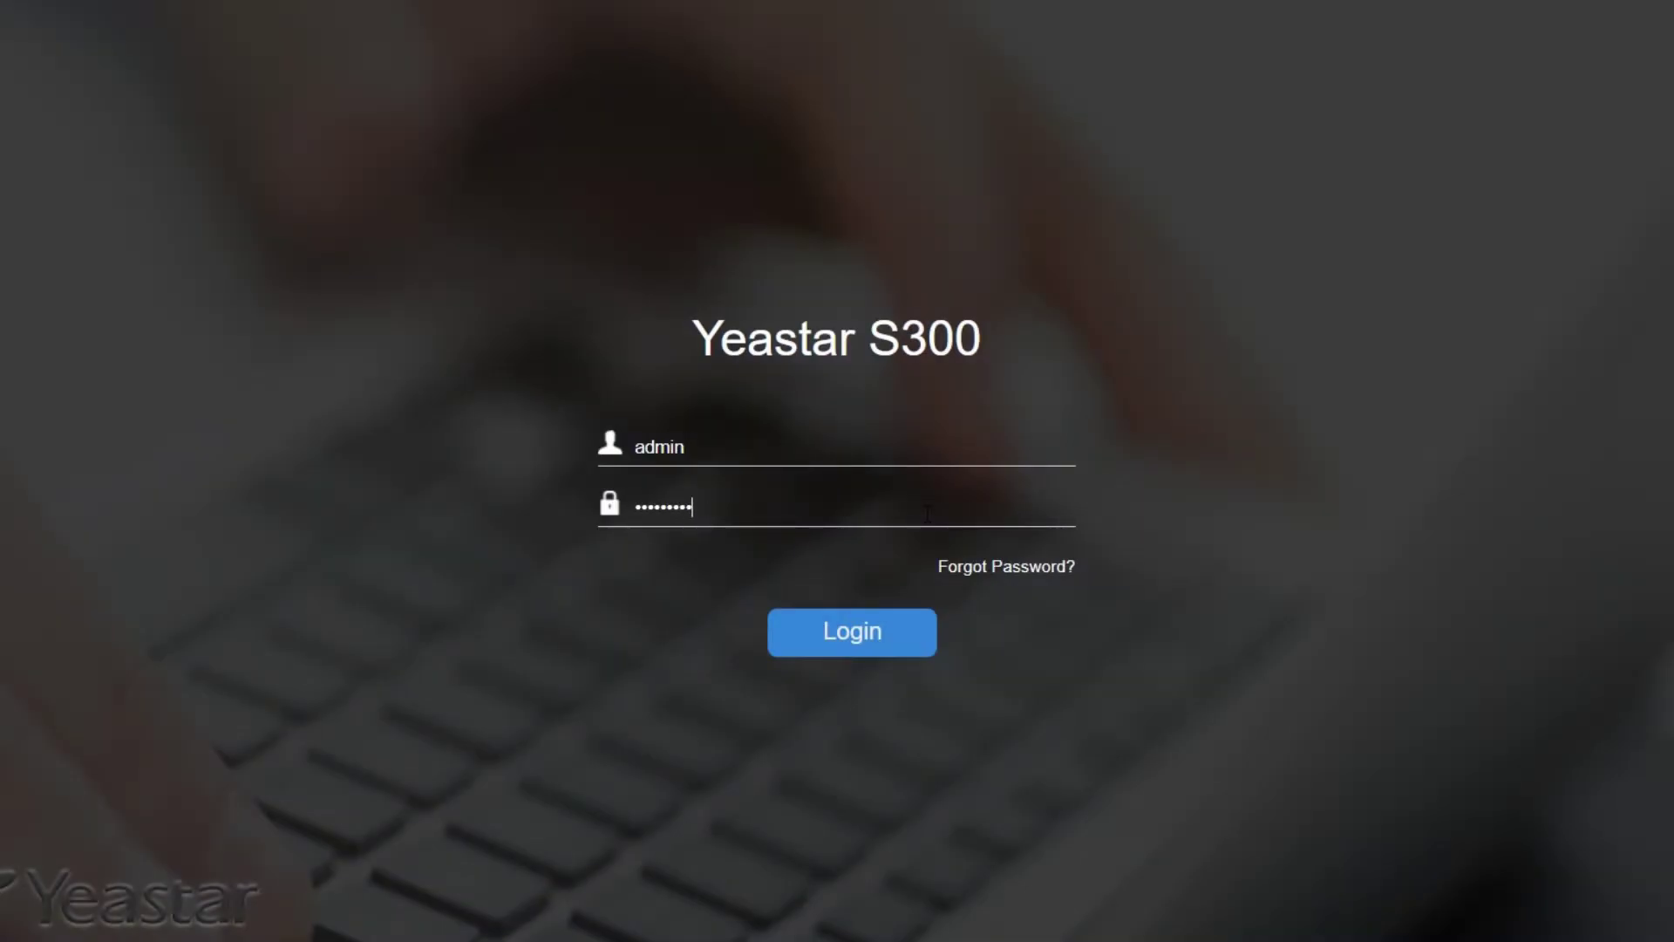
# Log in to the Yeastar S300 and bulk-create 2 SIP extensions starting at 1000.
pyautogui.write('0123456')
pyautogui.click(886, 649)
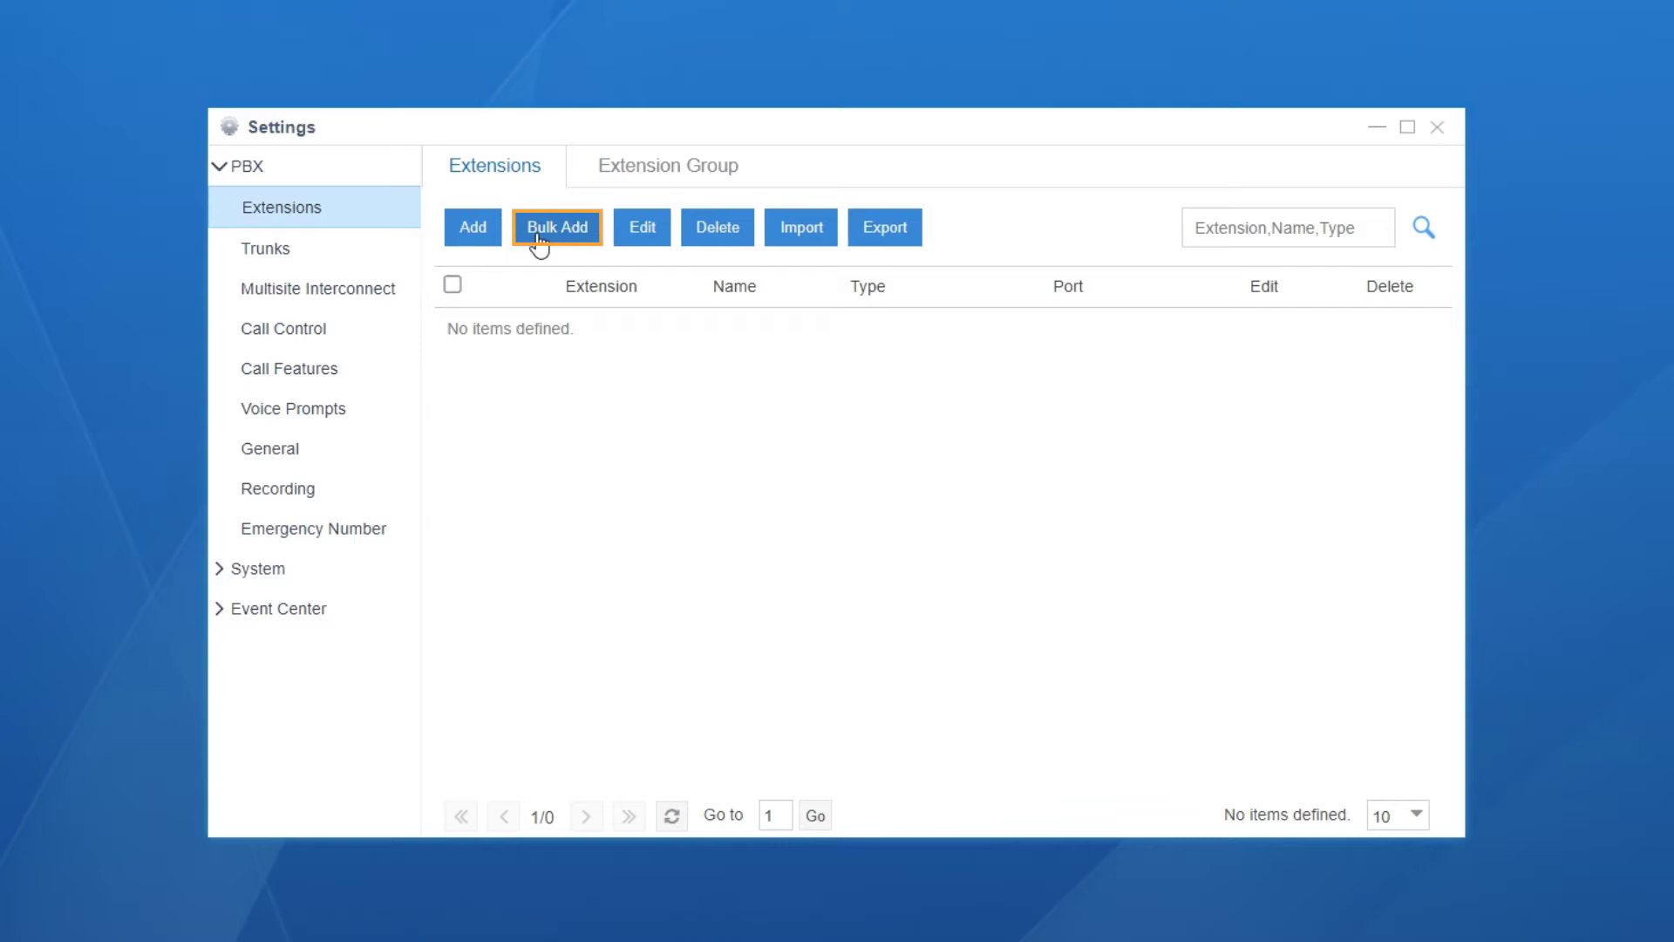
pyautogui.click(538, 229)
pyautogui.click(612, 405)
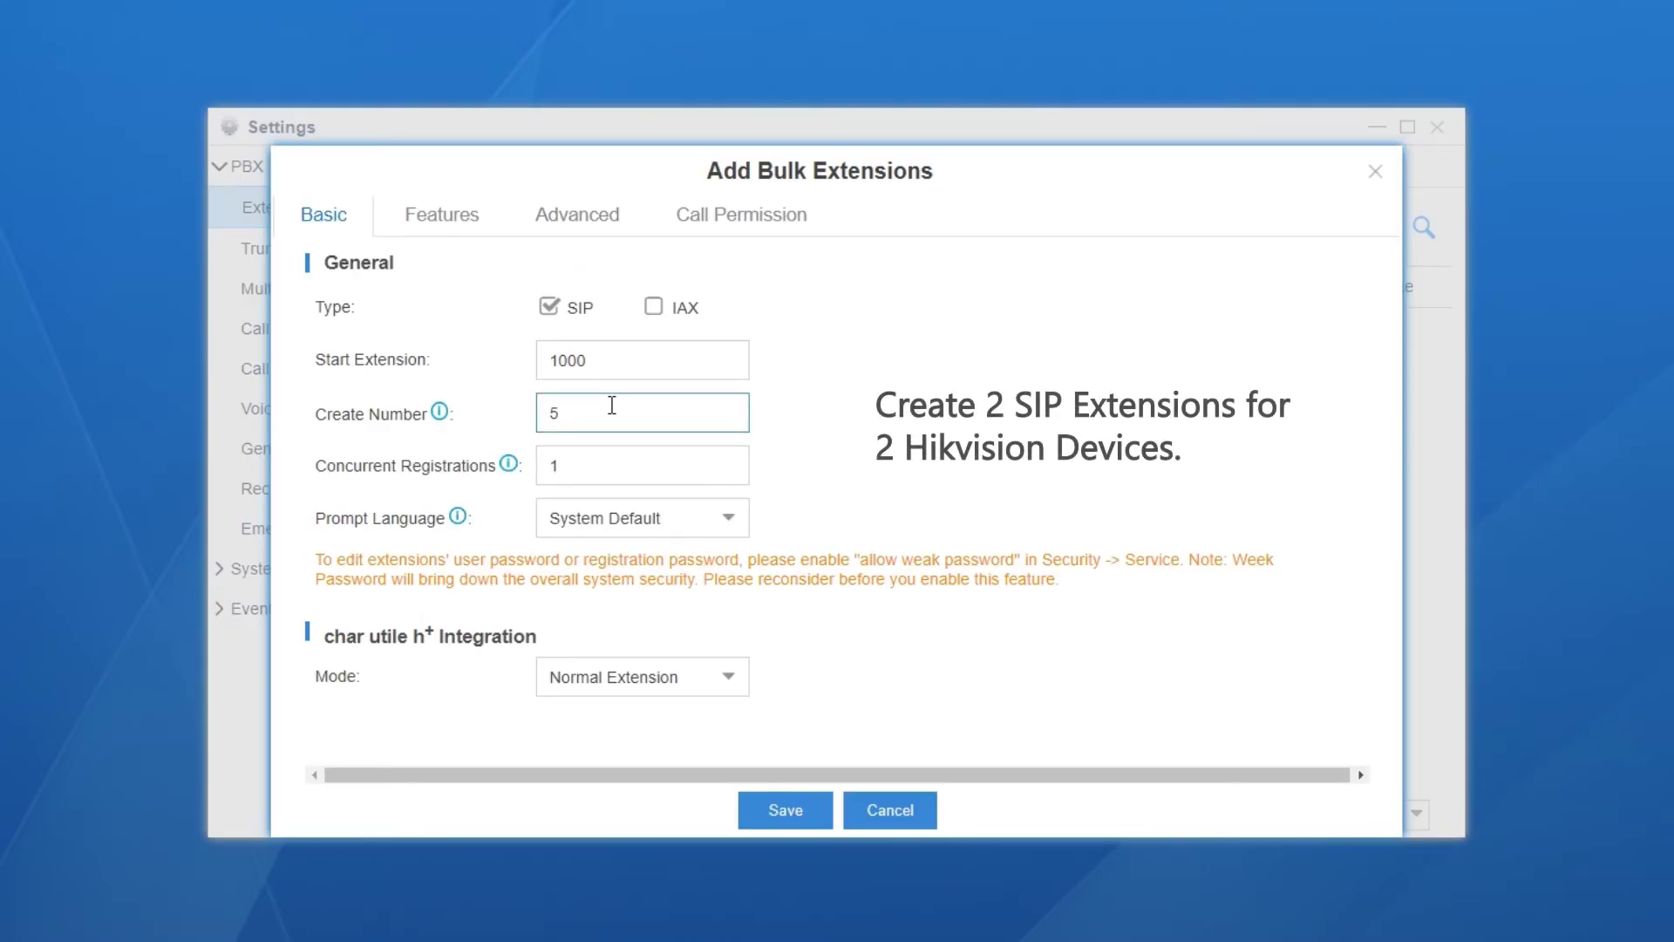
pyautogui.press('BackSpace')
pyautogui.write('2')
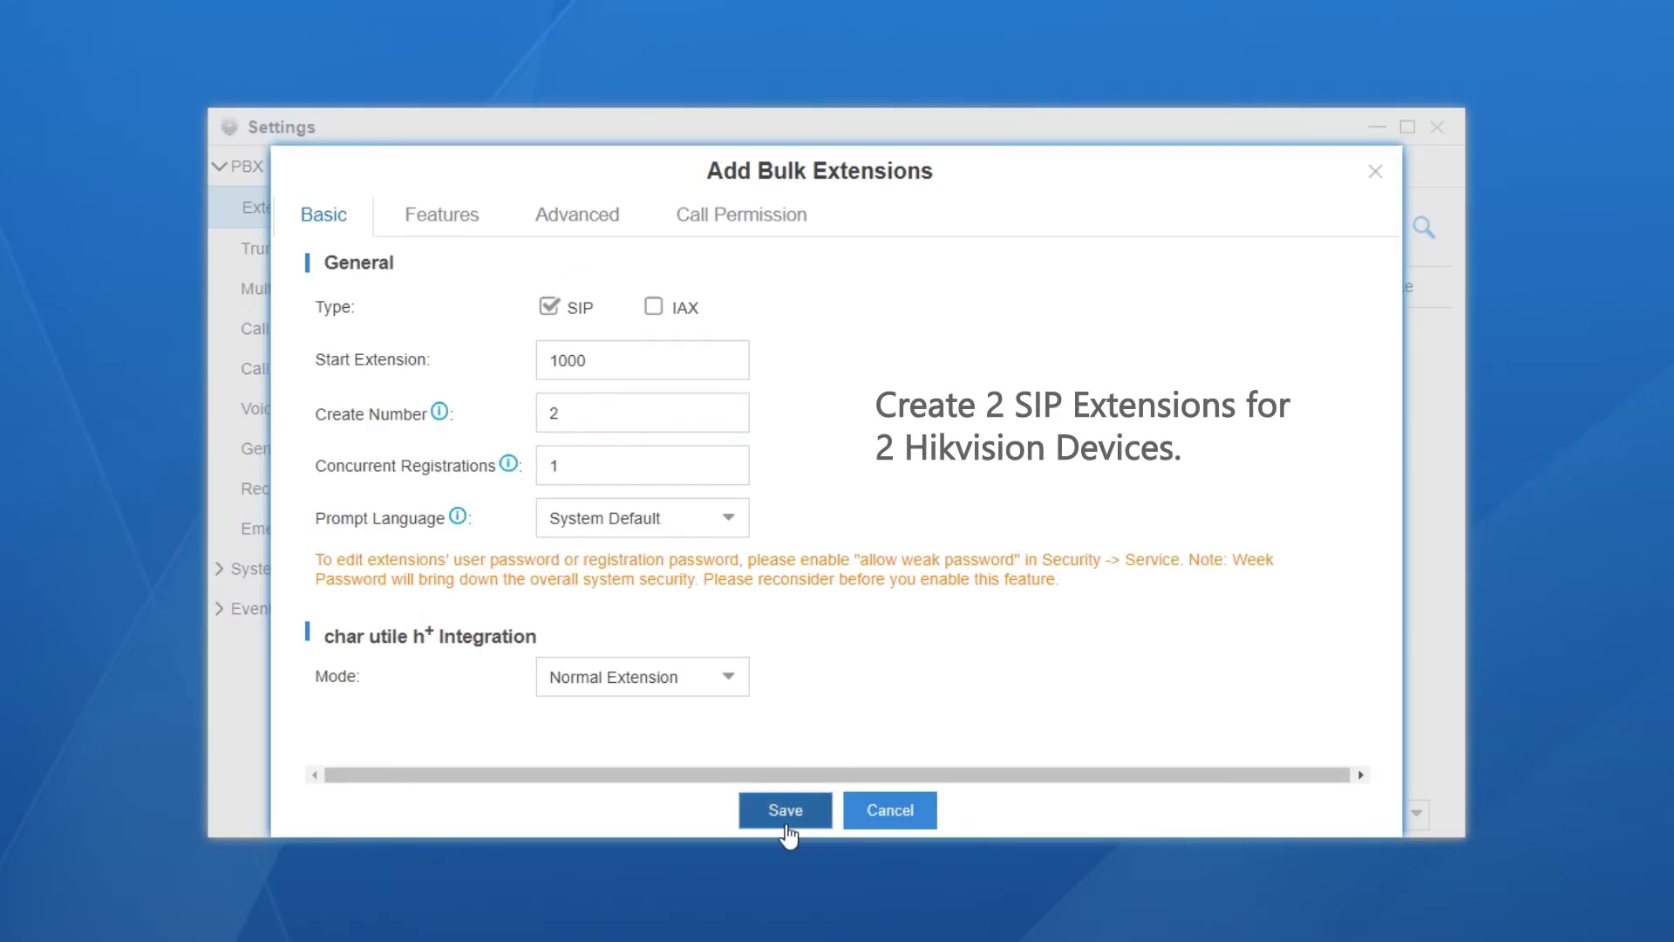
pyautogui.click(787, 827)
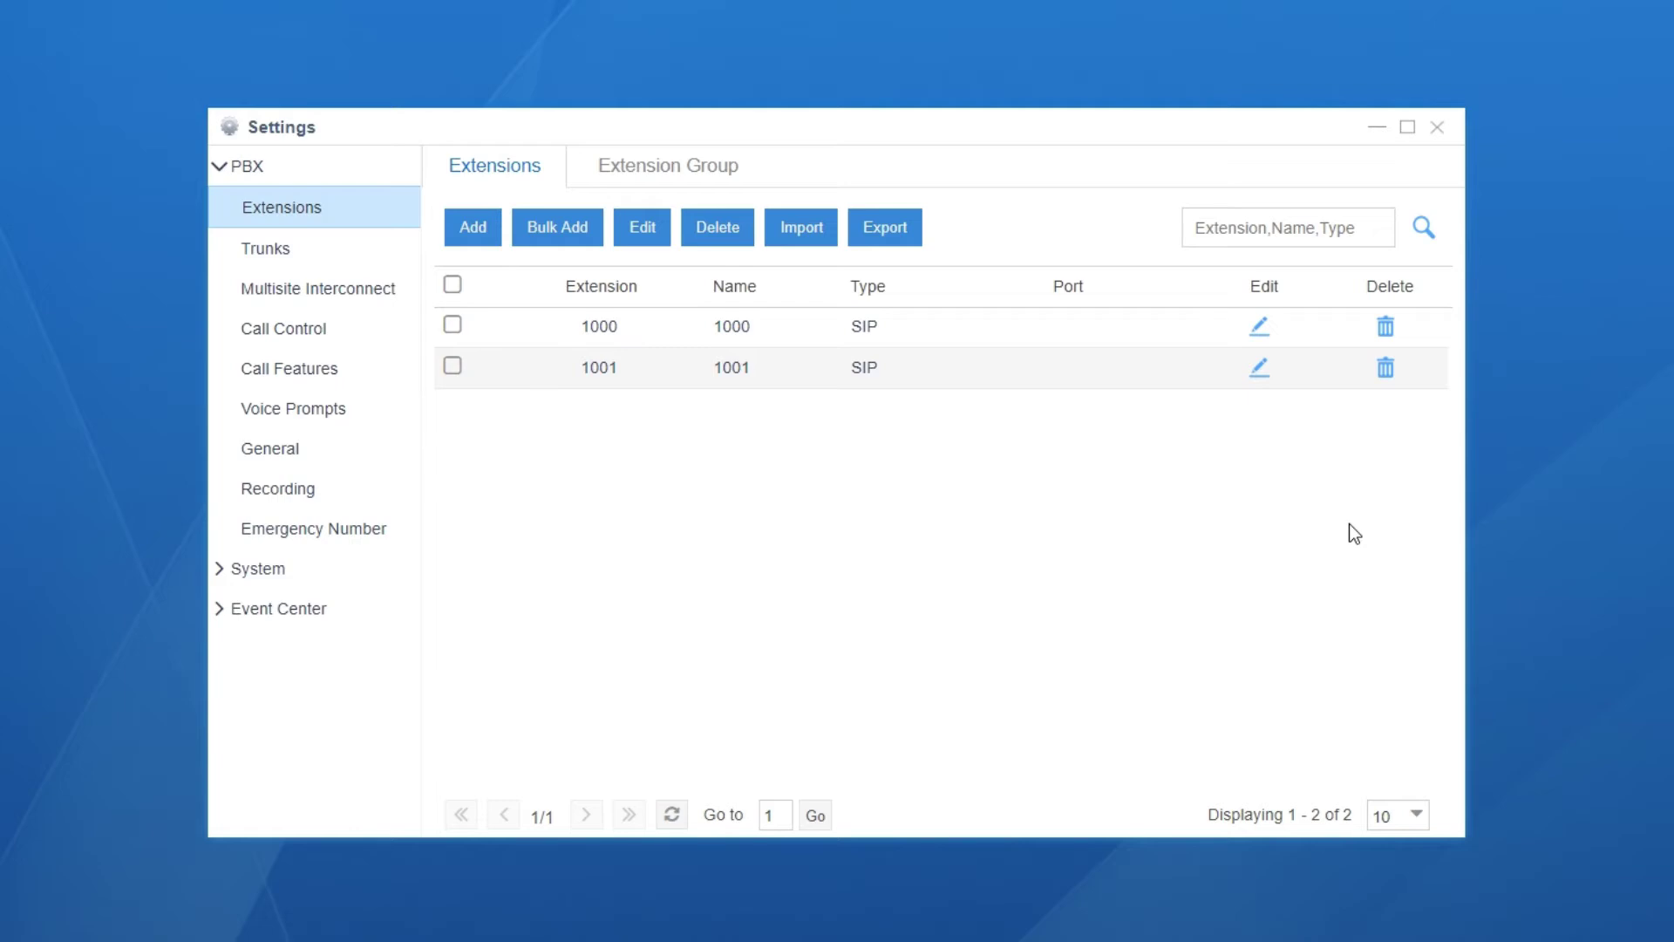
# Add u-law and H264 to the selected SIP codecs and save.
pyautogui.click(388, 448)
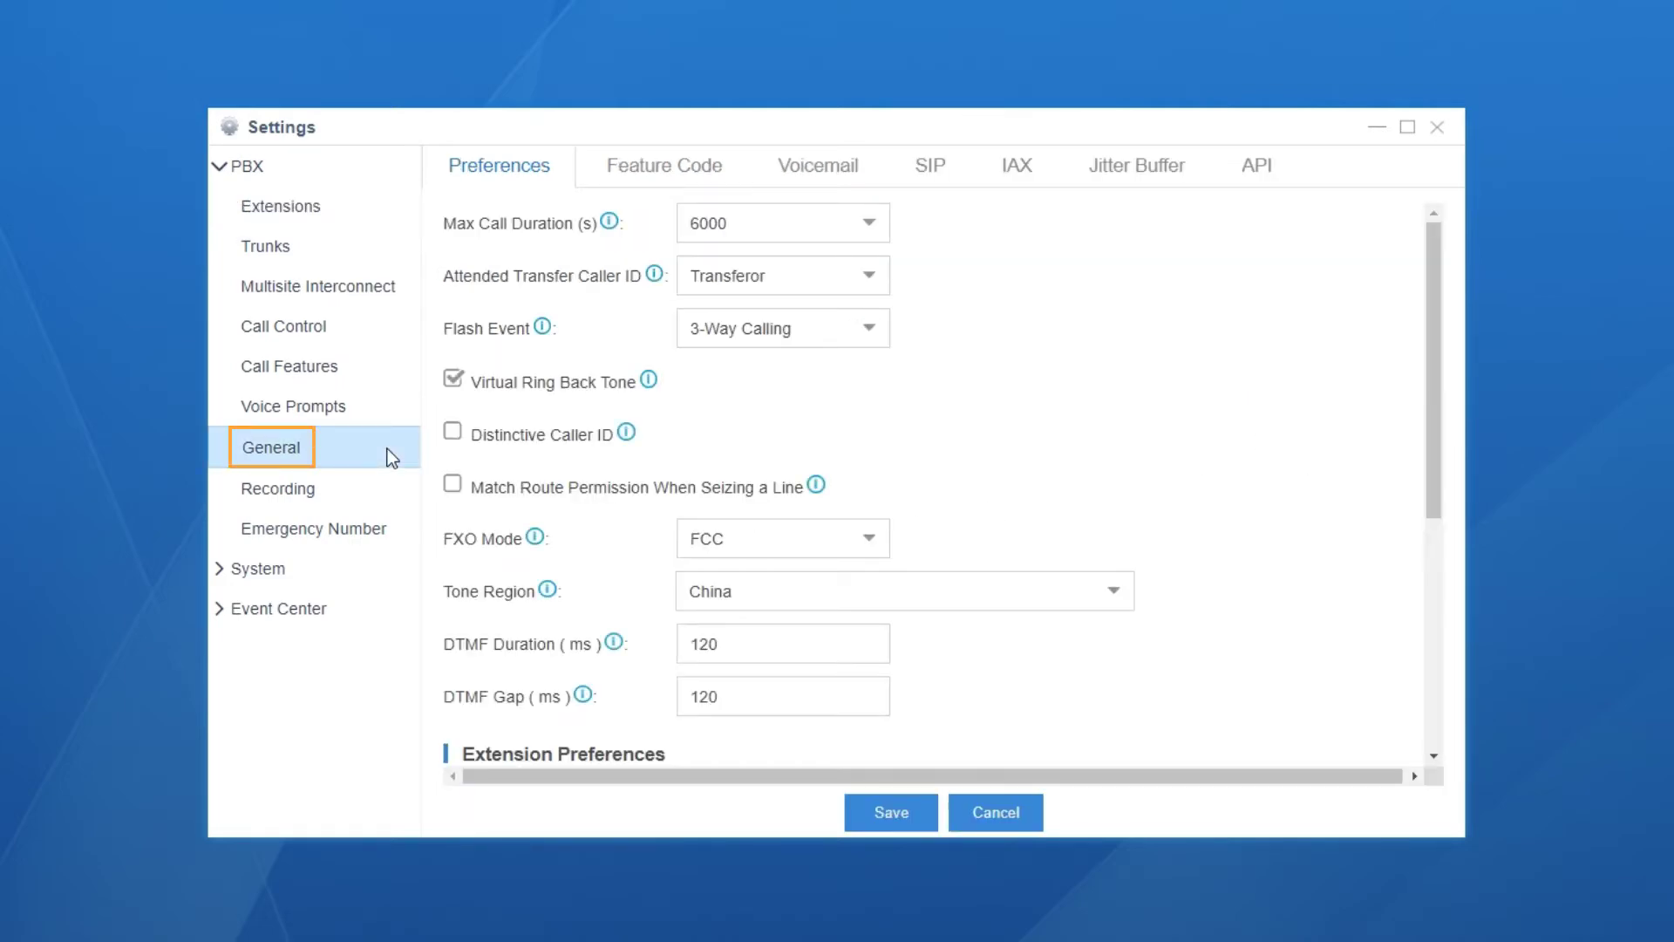
pyautogui.click(929, 168)
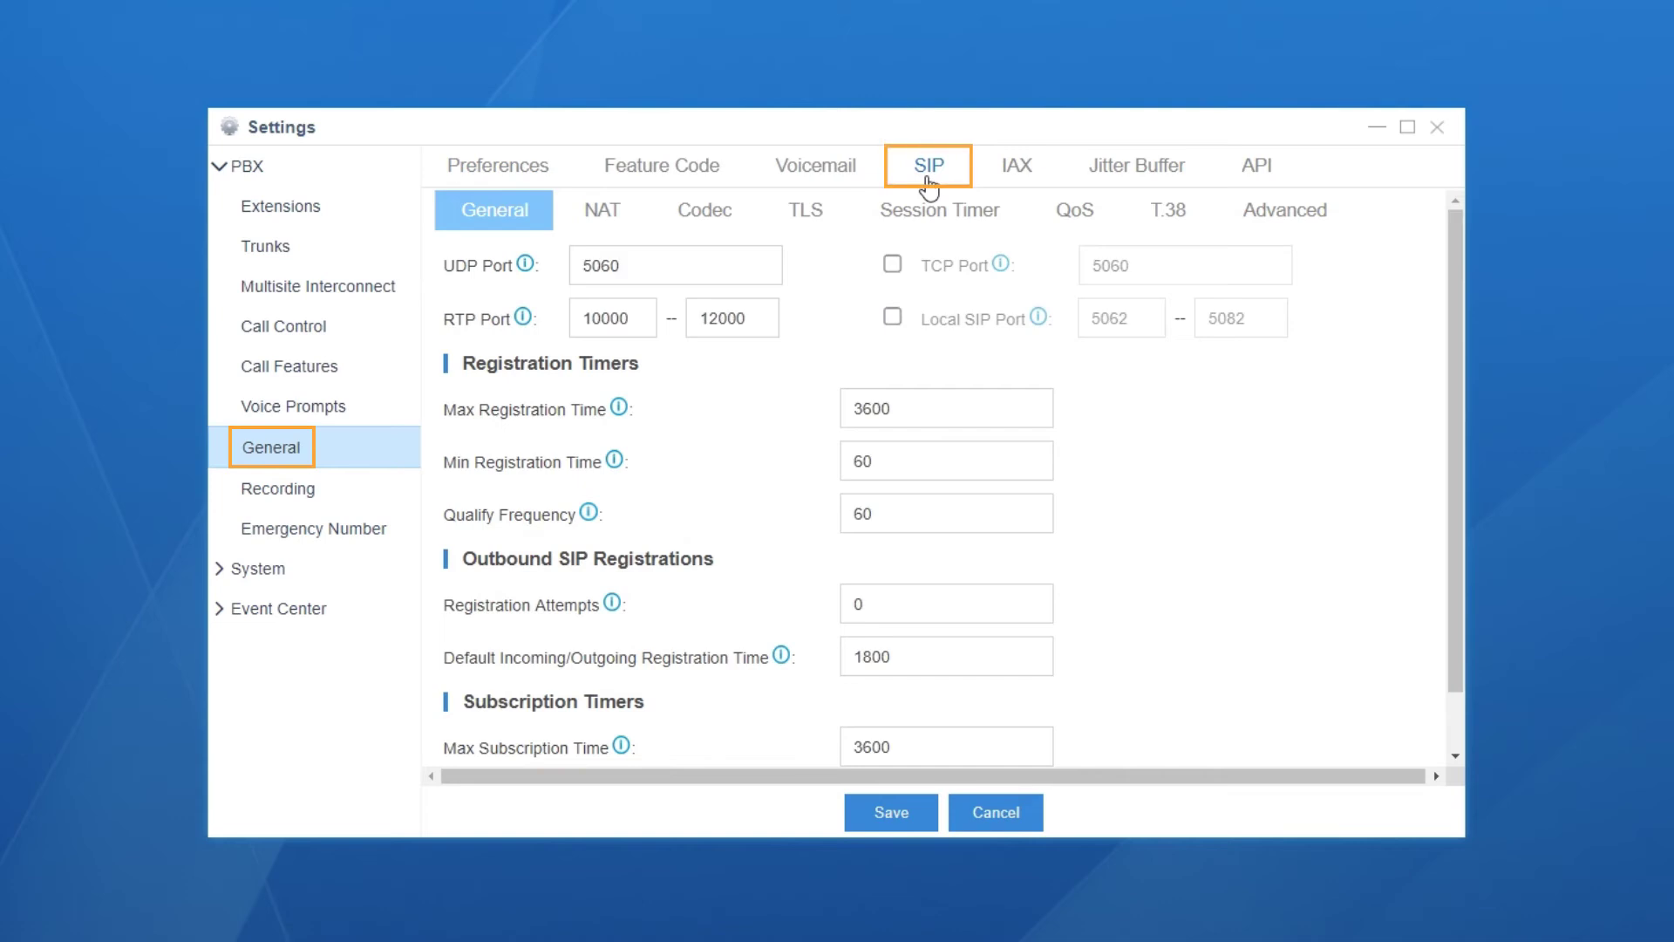
pyautogui.click(721, 216)
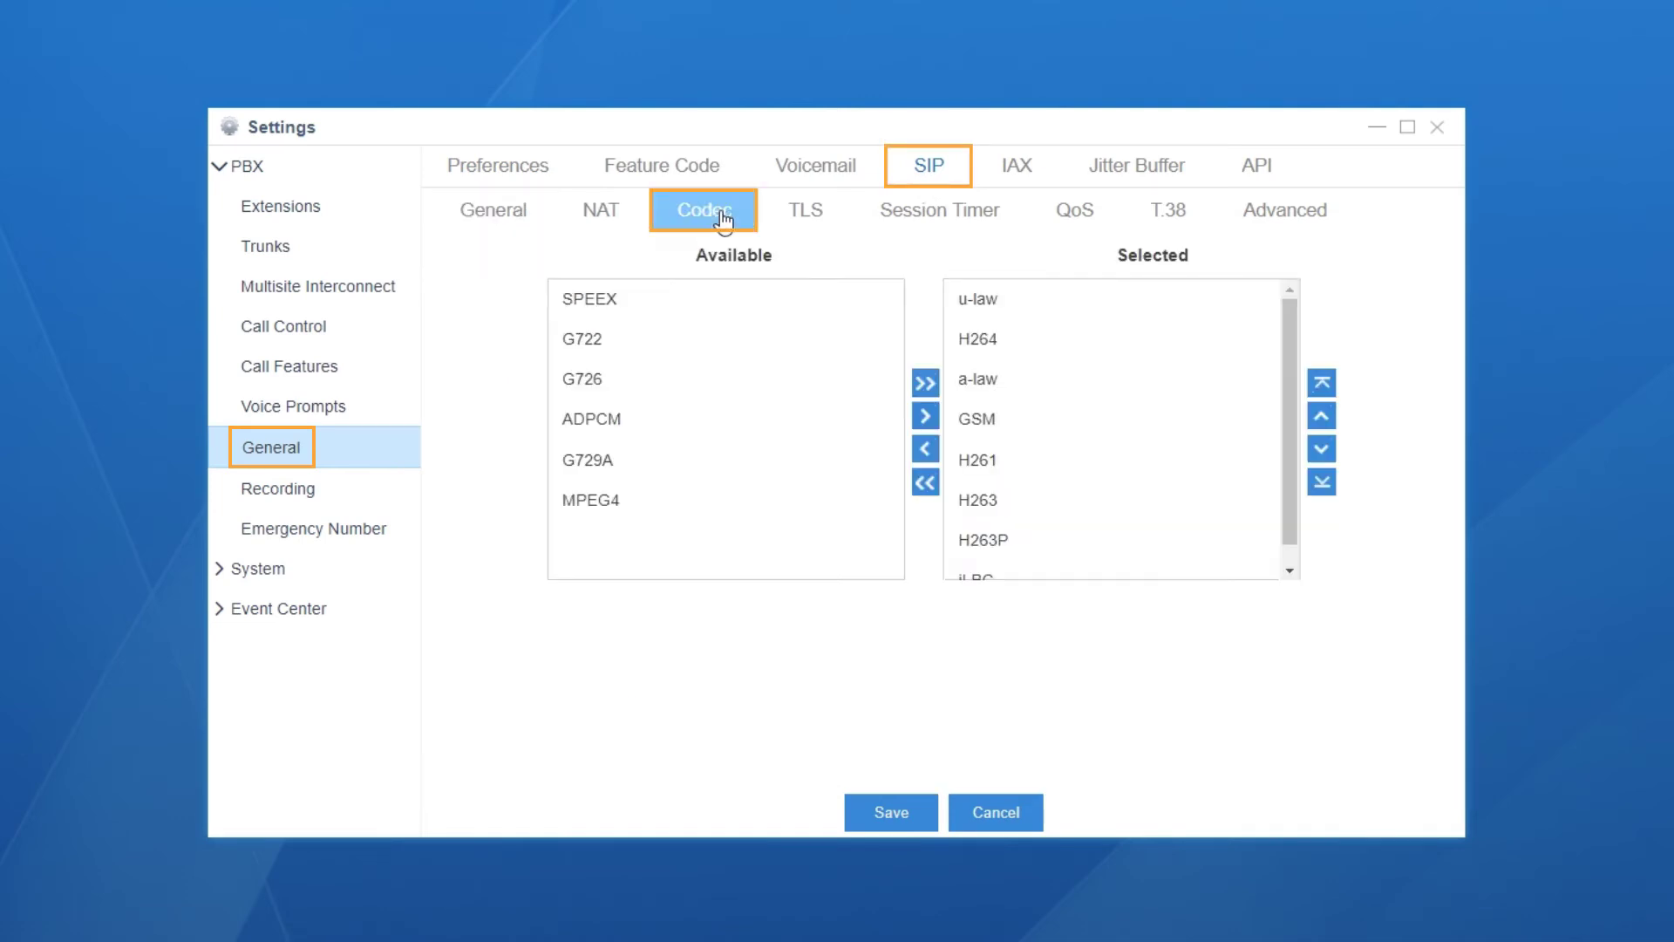
pyautogui.click(995, 301)
pyautogui.click(1013, 344)
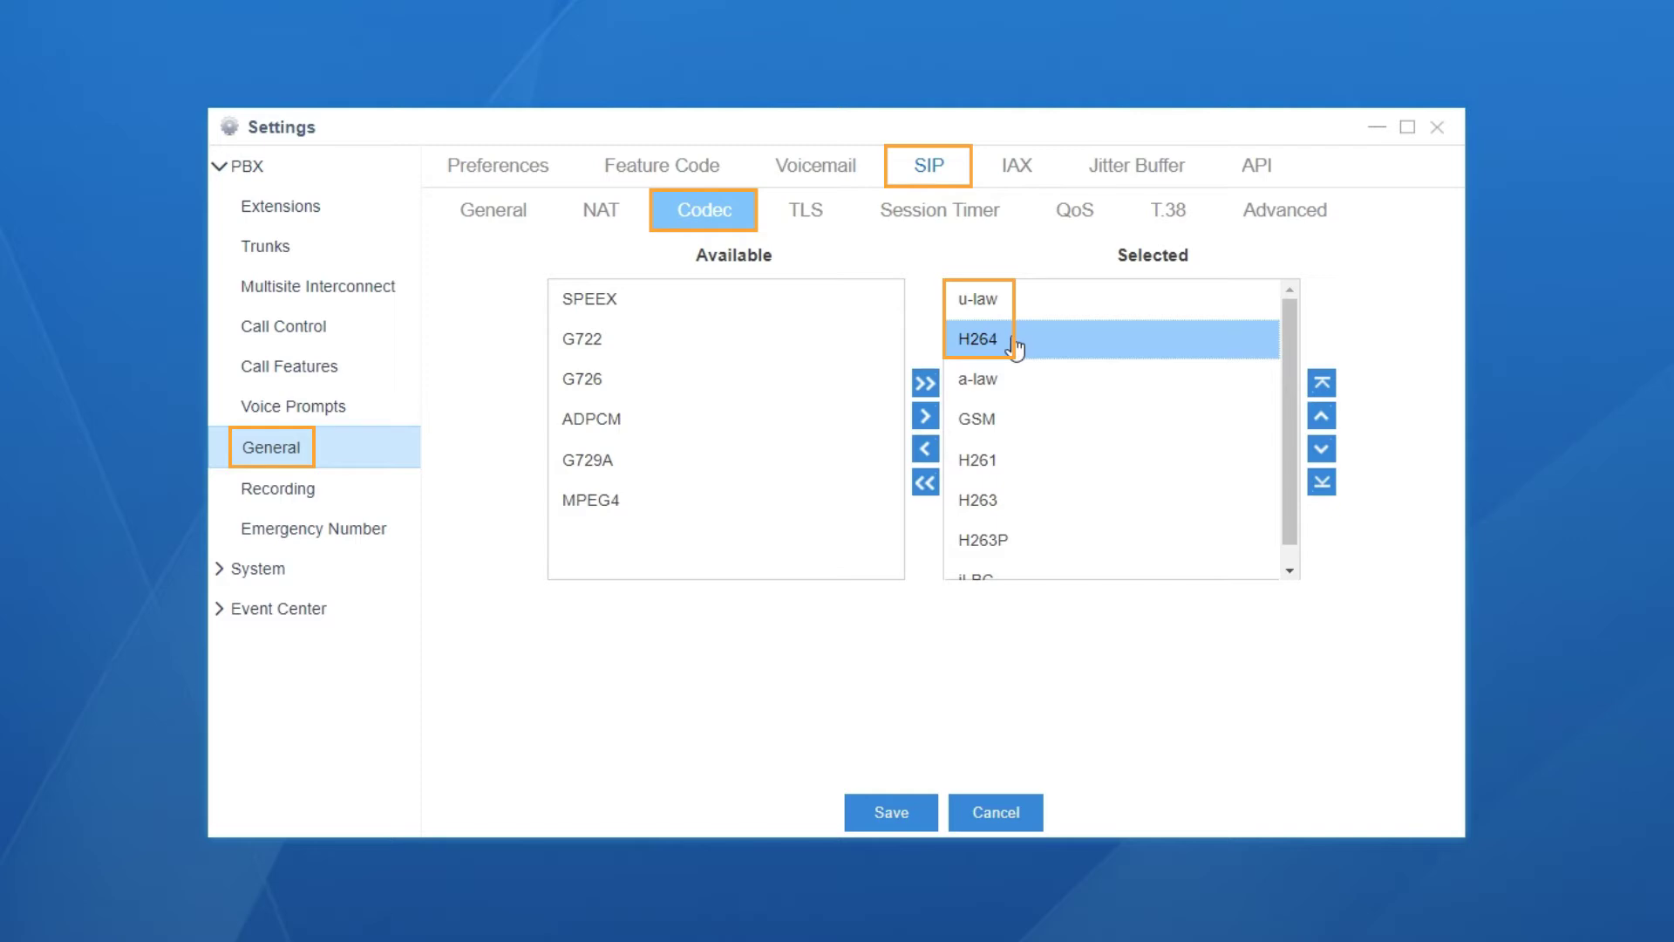
pyautogui.click(891, 812)
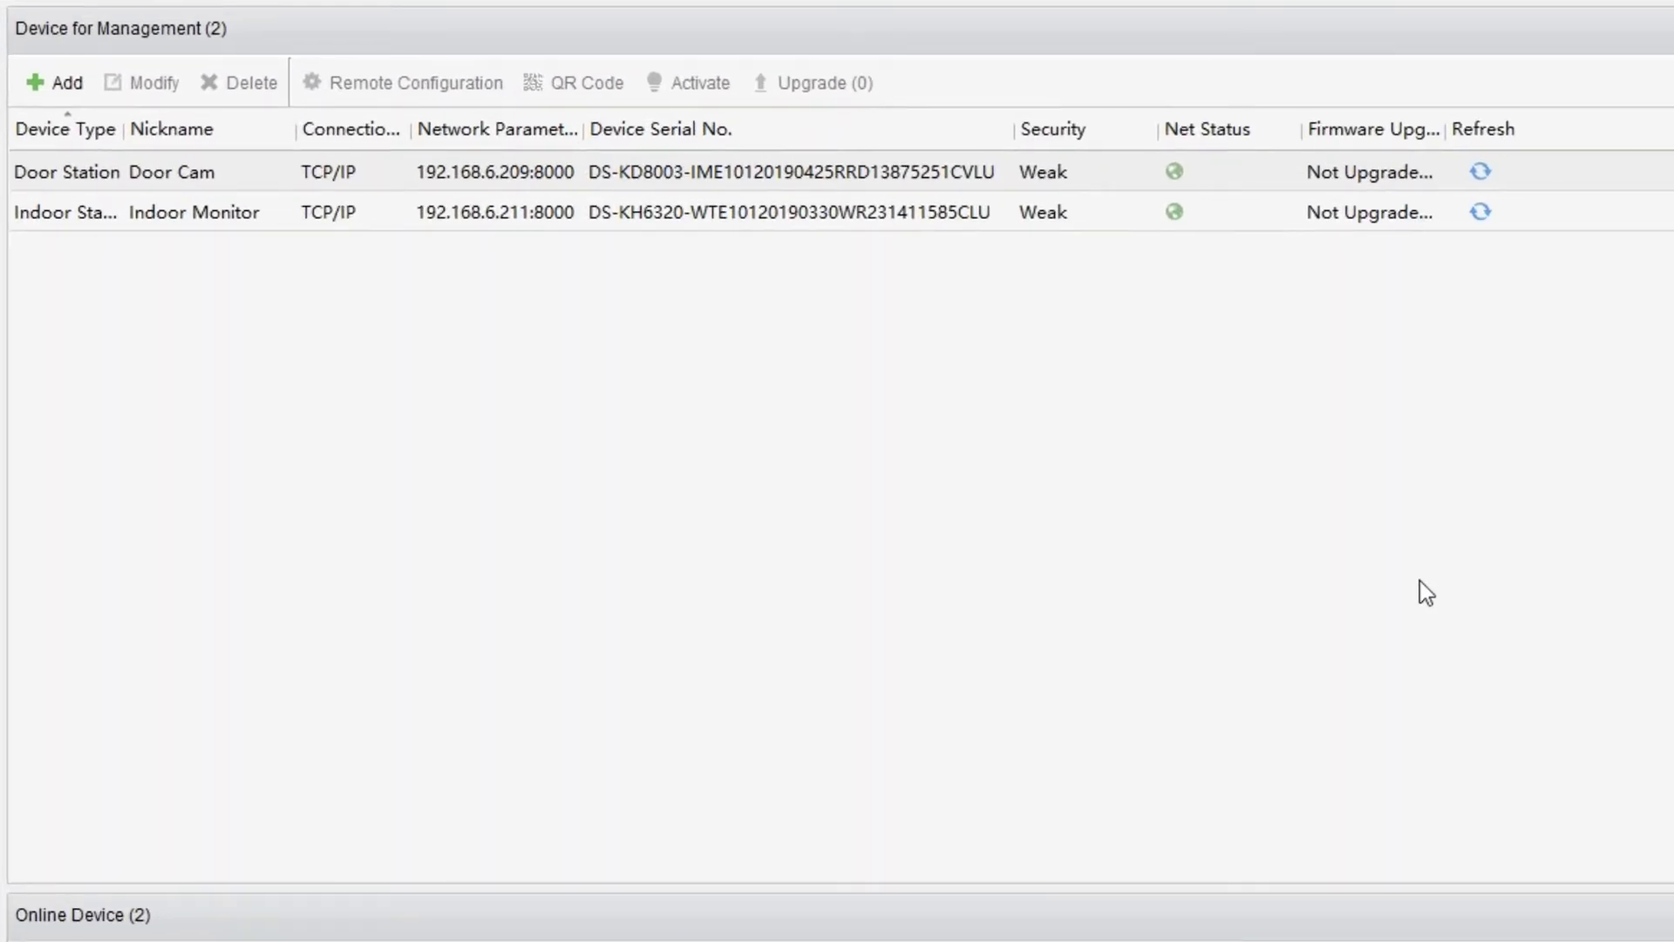
# Set Door Cam's intercom protocol to SIP Protocol in Remote Configuration and save it.
pyautogui.click(316, 175)
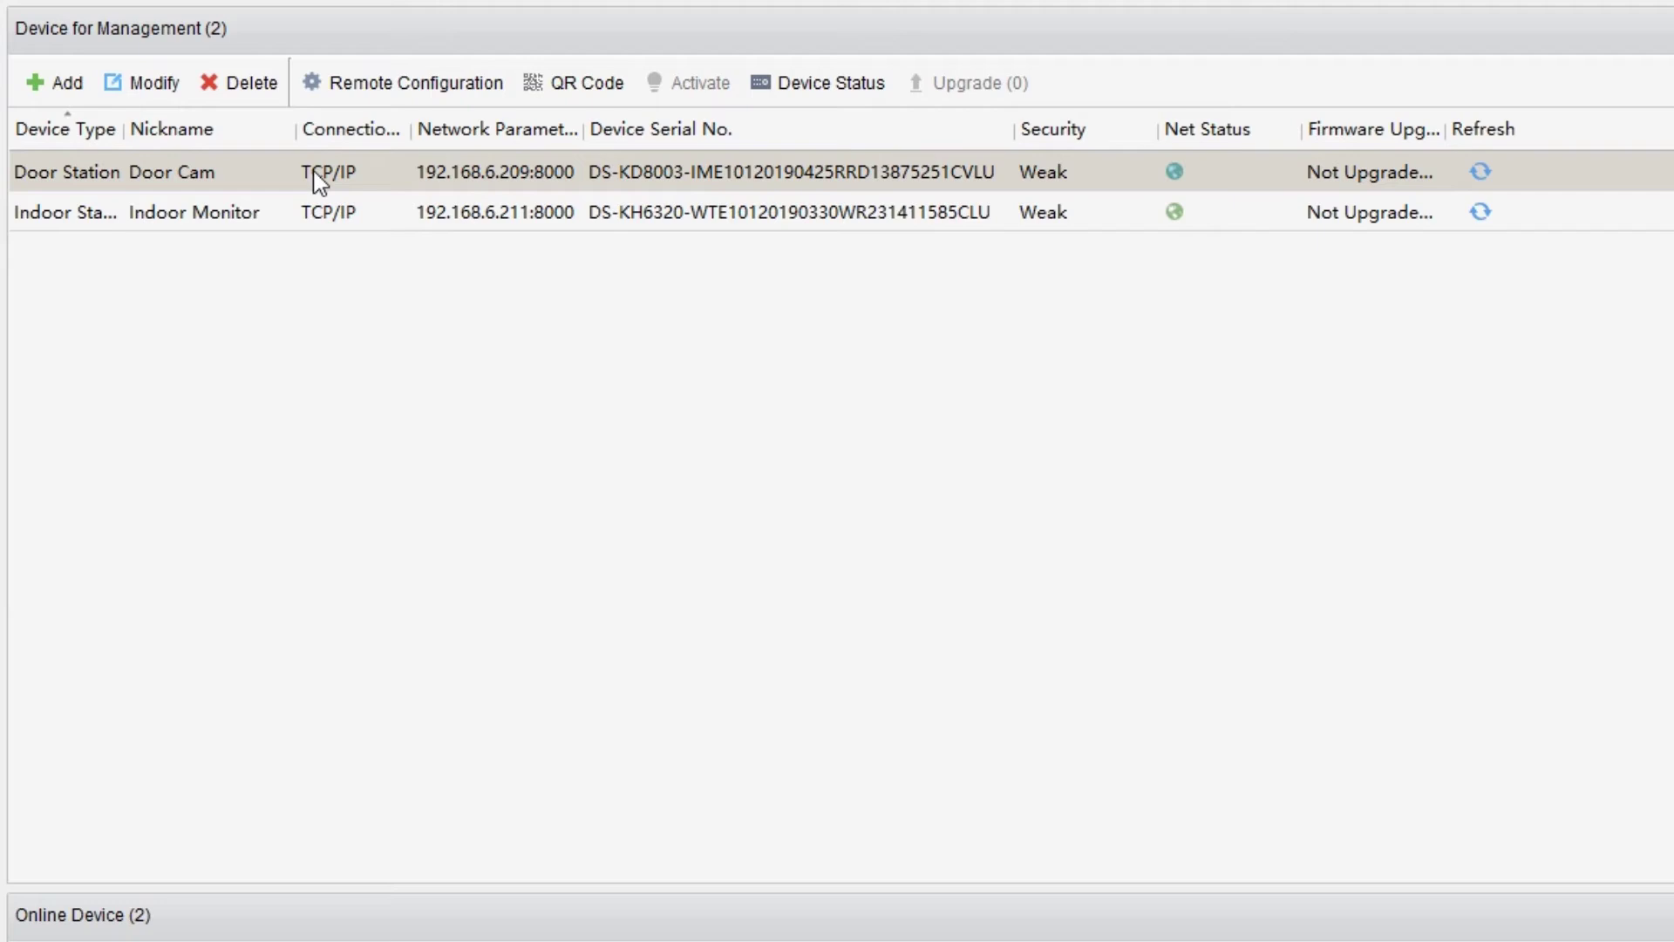
pyautogui.click(430, 81)
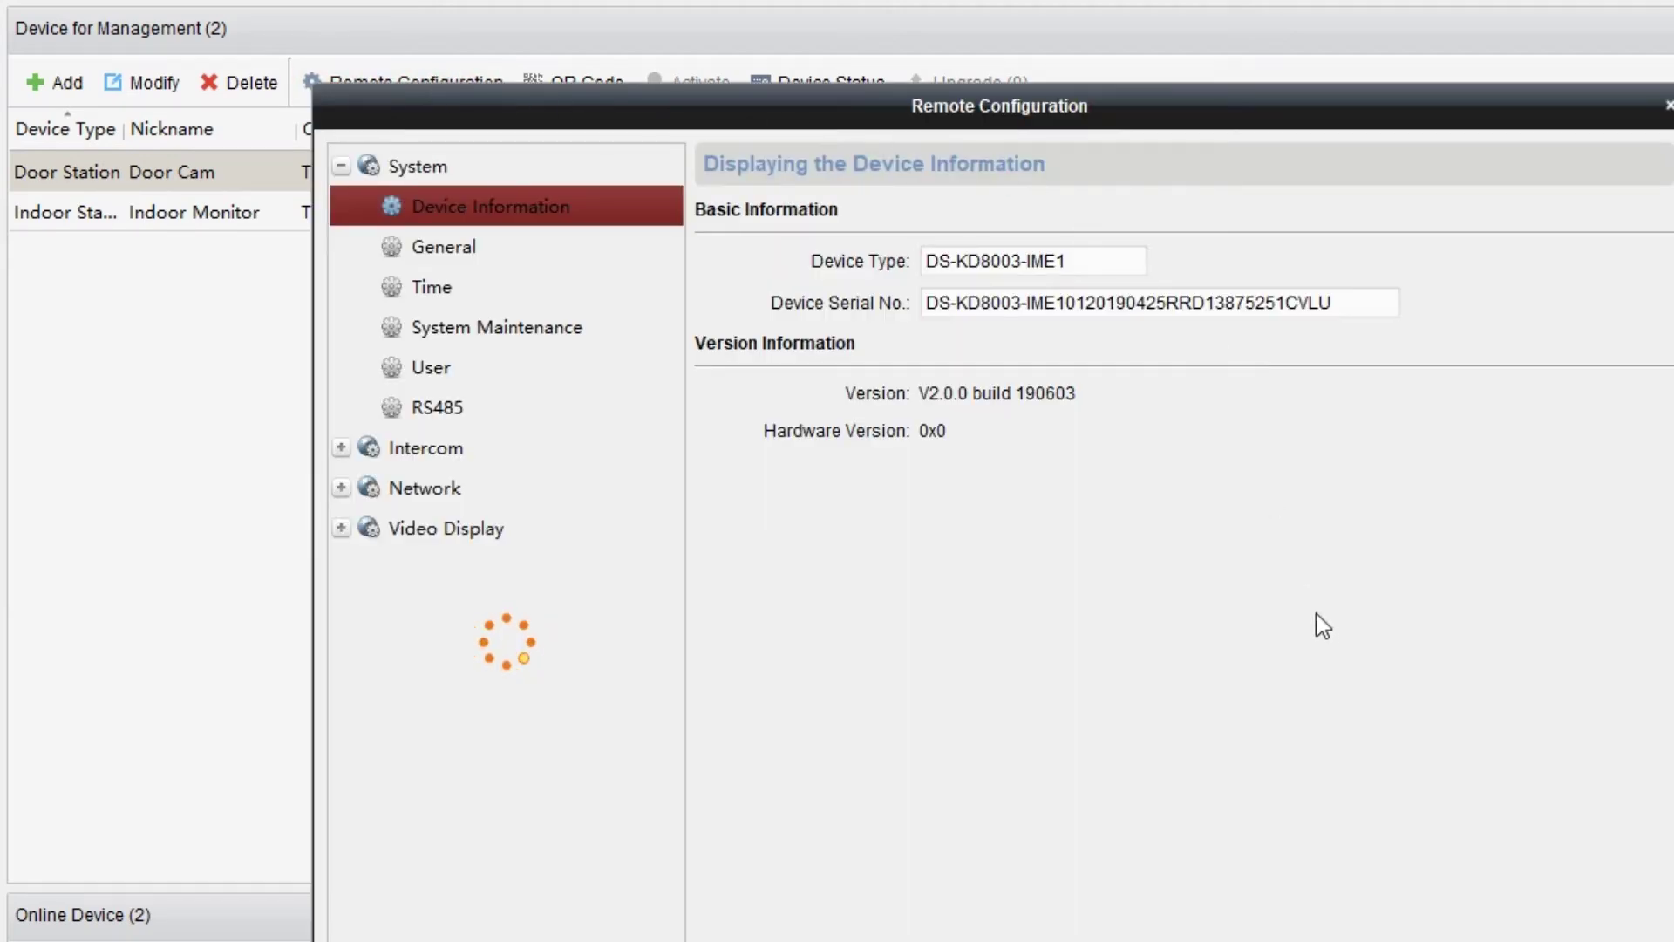
pyautogui.click(406, 411)
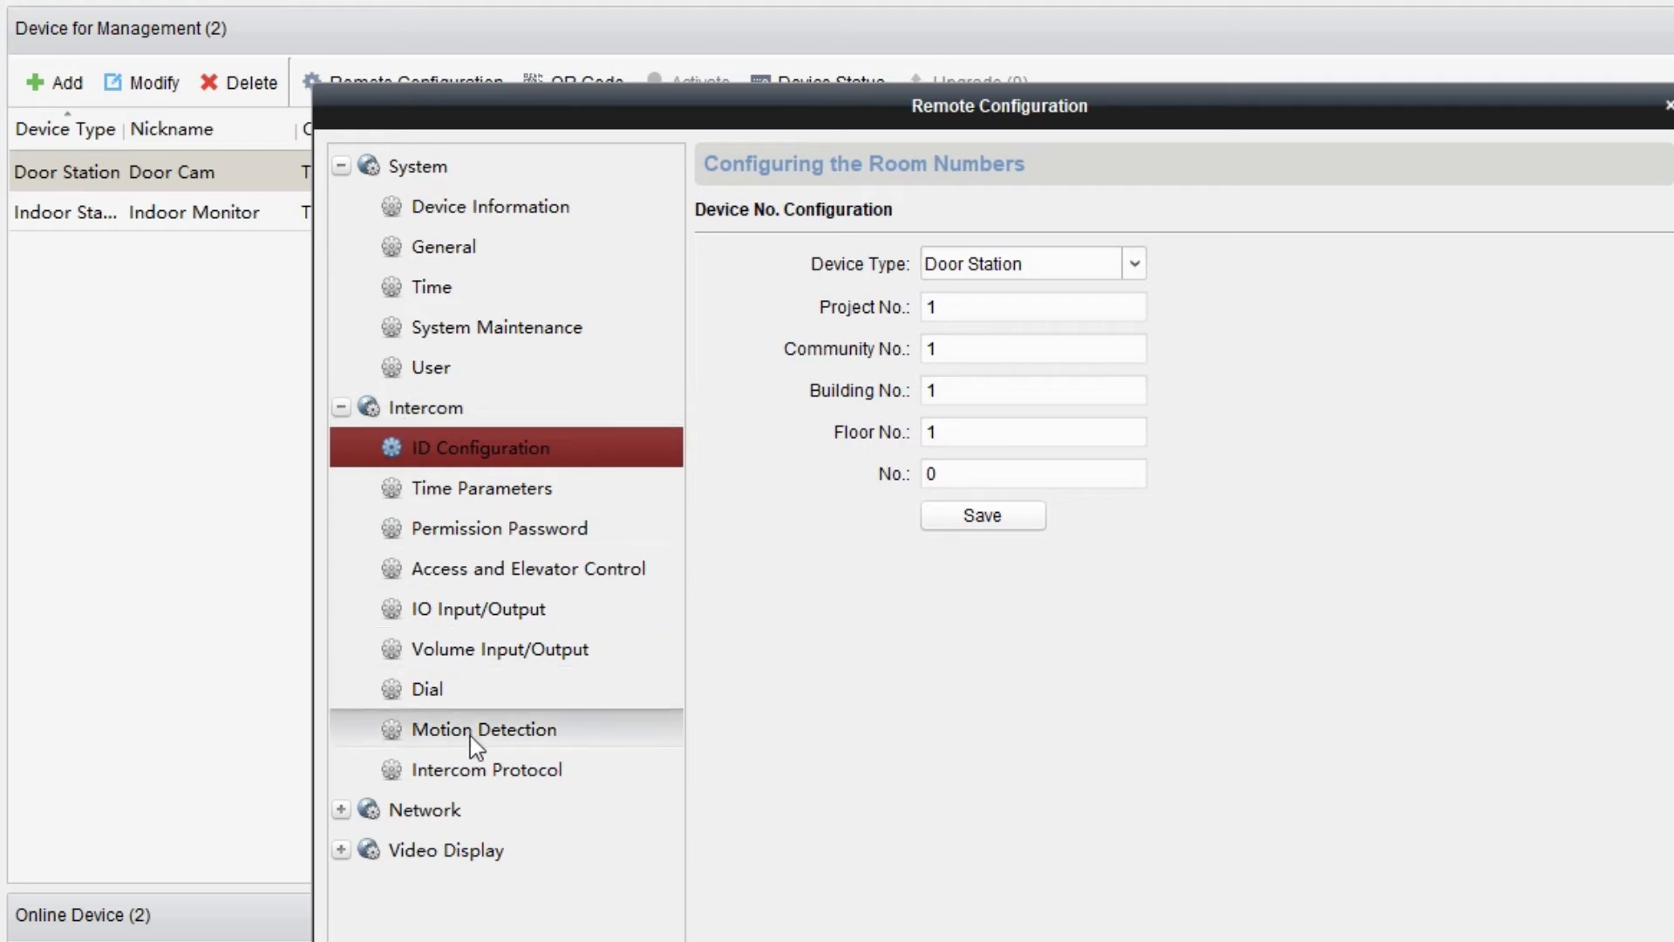
pyautogui.click(485, 771)
pyautogui.click(1062, 262)
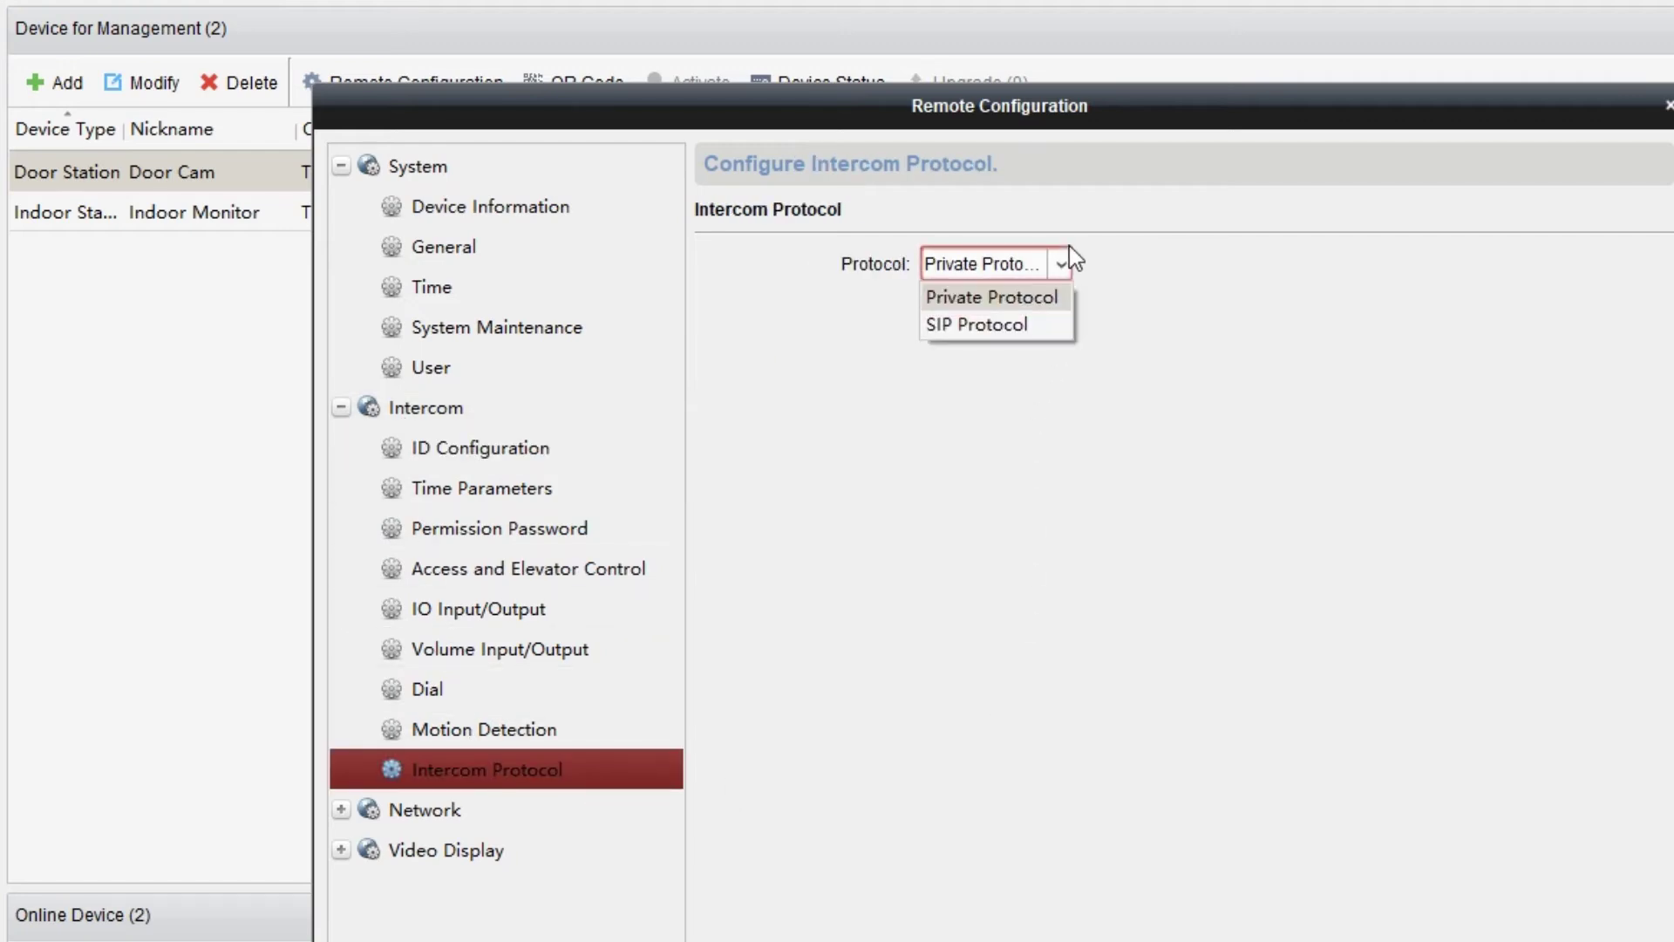
pyautogui.click(1051, 333)
pyautogui.click(1018, 312)
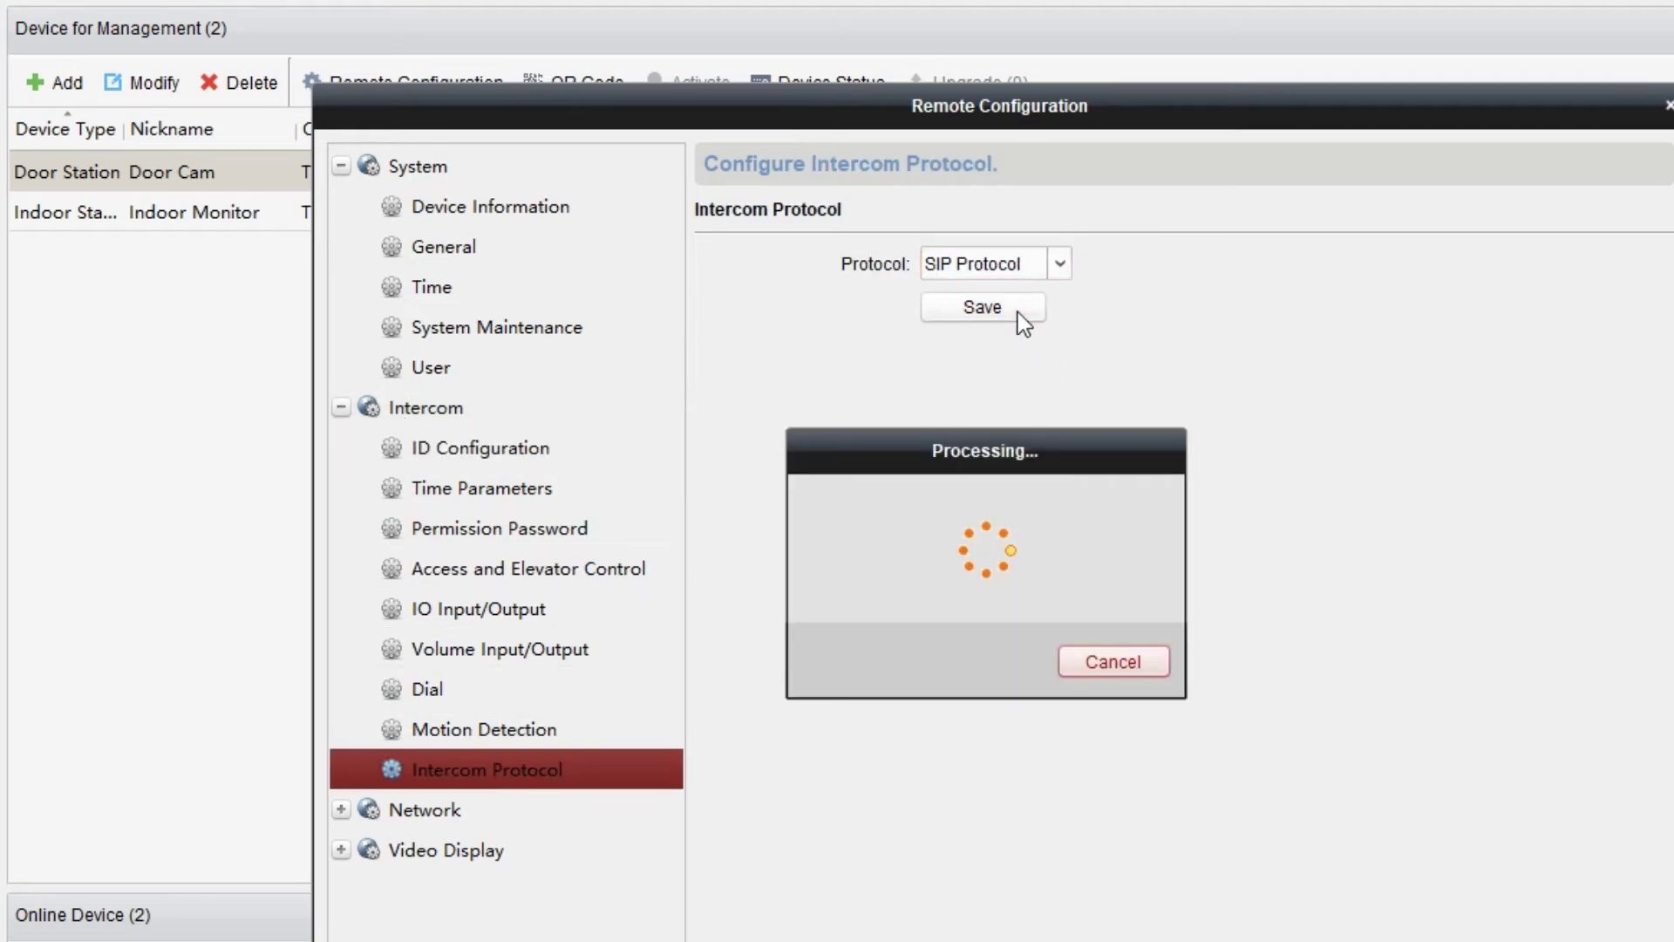
pyautogui.click(547, 806)
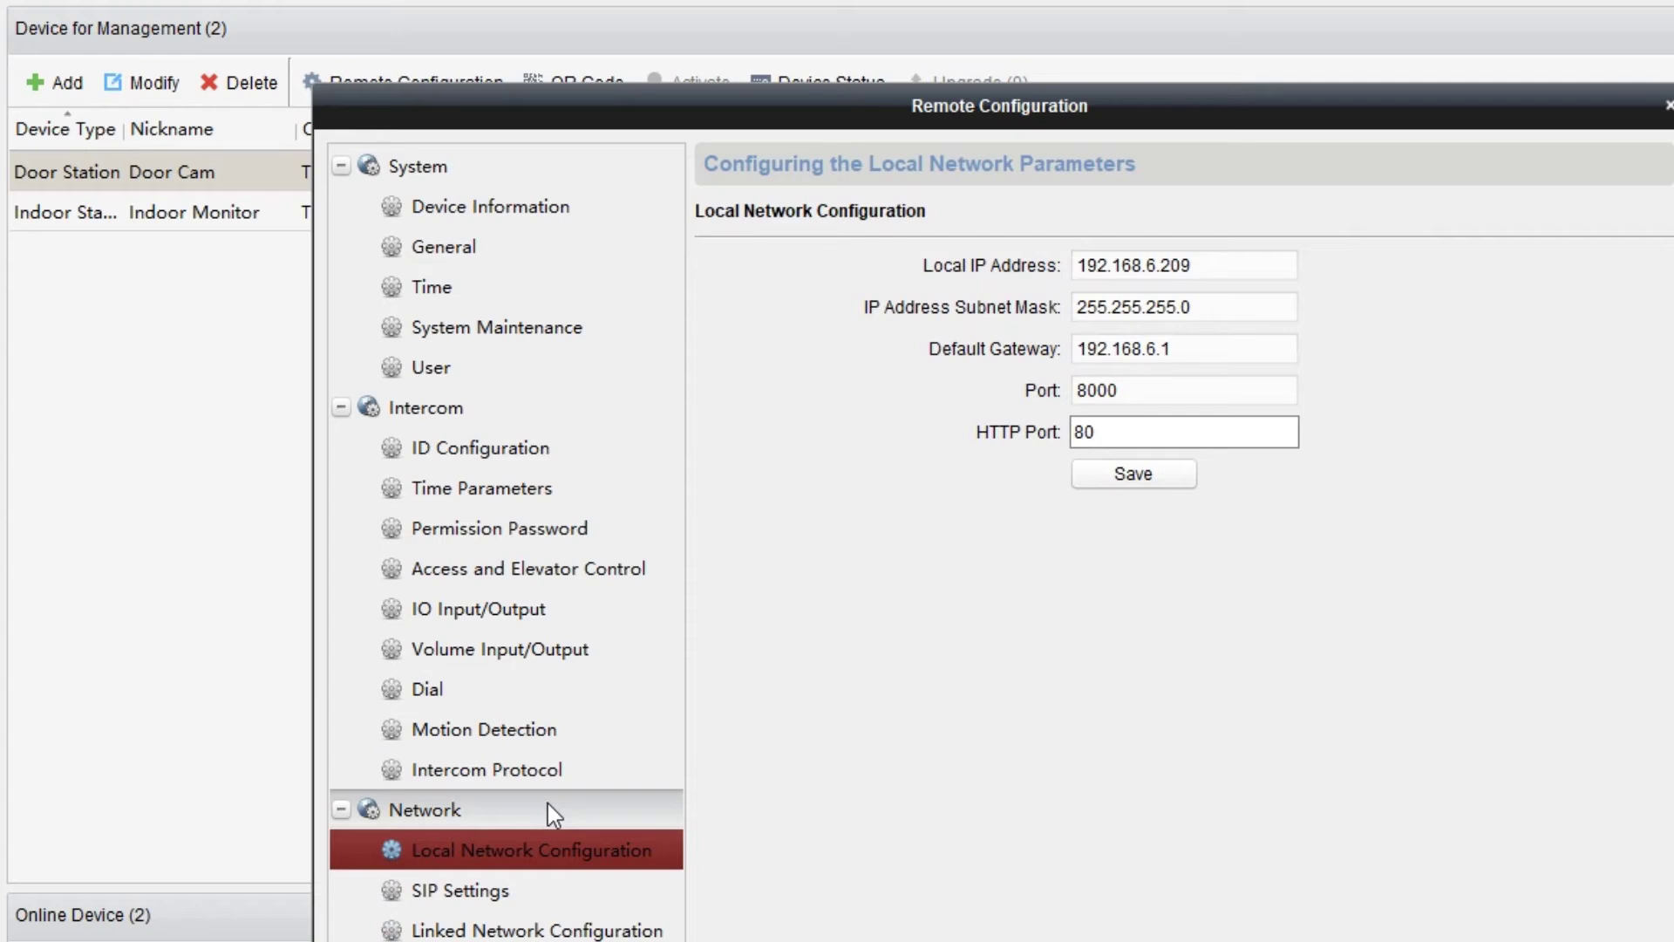
# Enter SIP server domain 192.168.6.36, keep port 5060, and begin the user name.
pyautogui.click(537, 892)
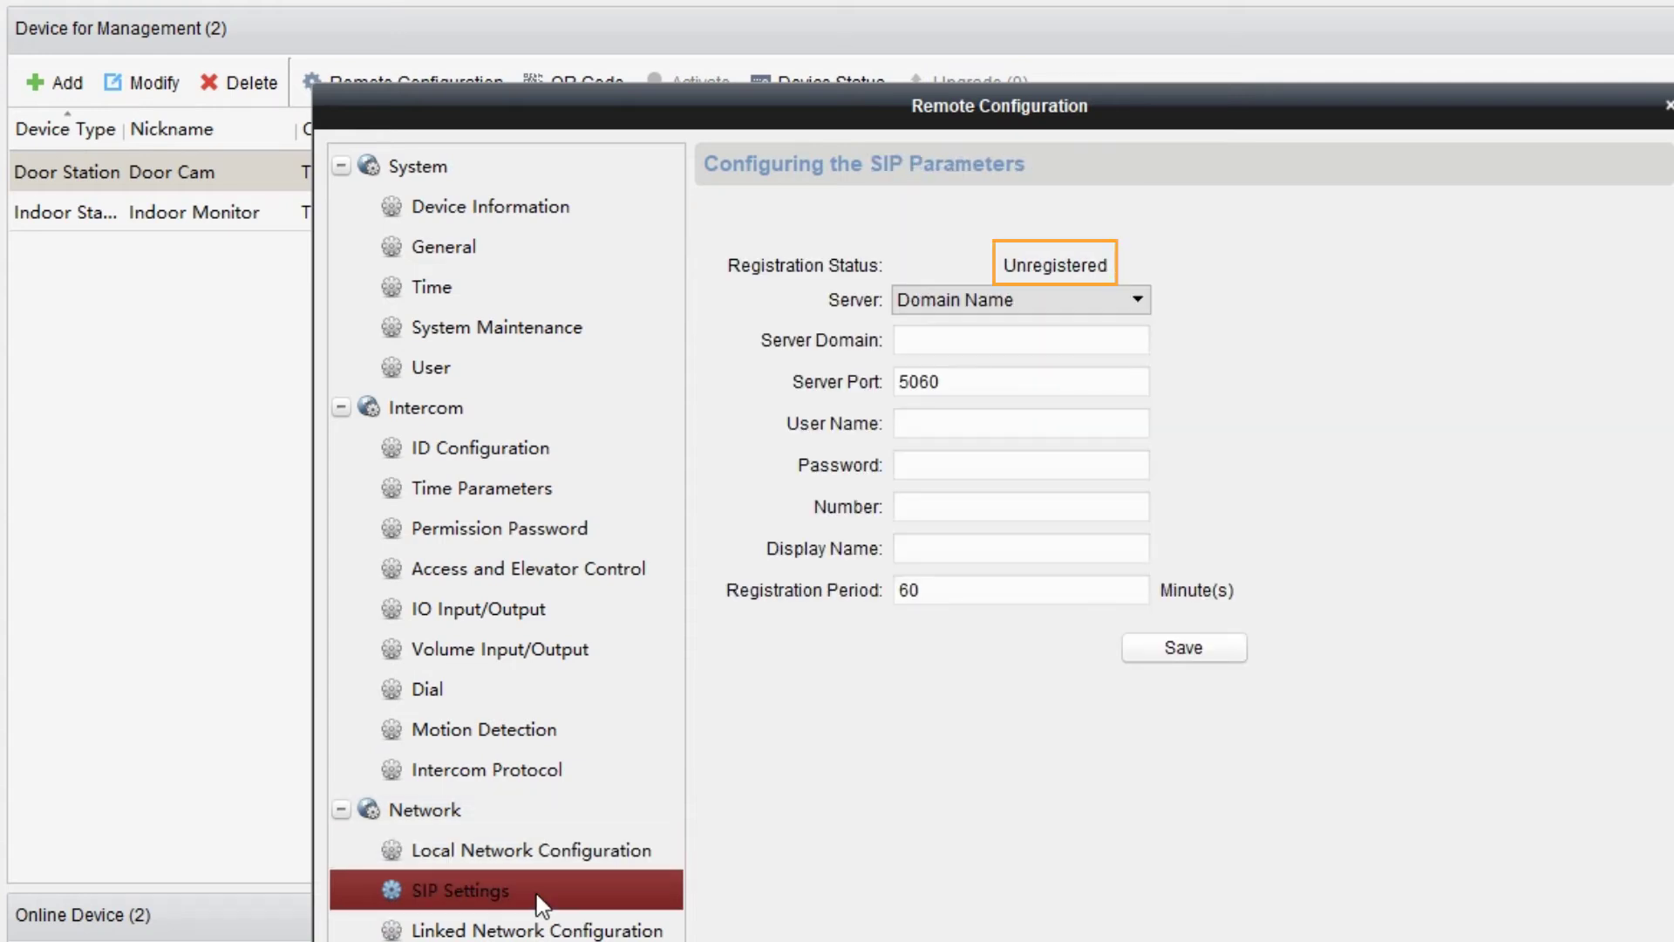
pyautogui.click(1054, 346)
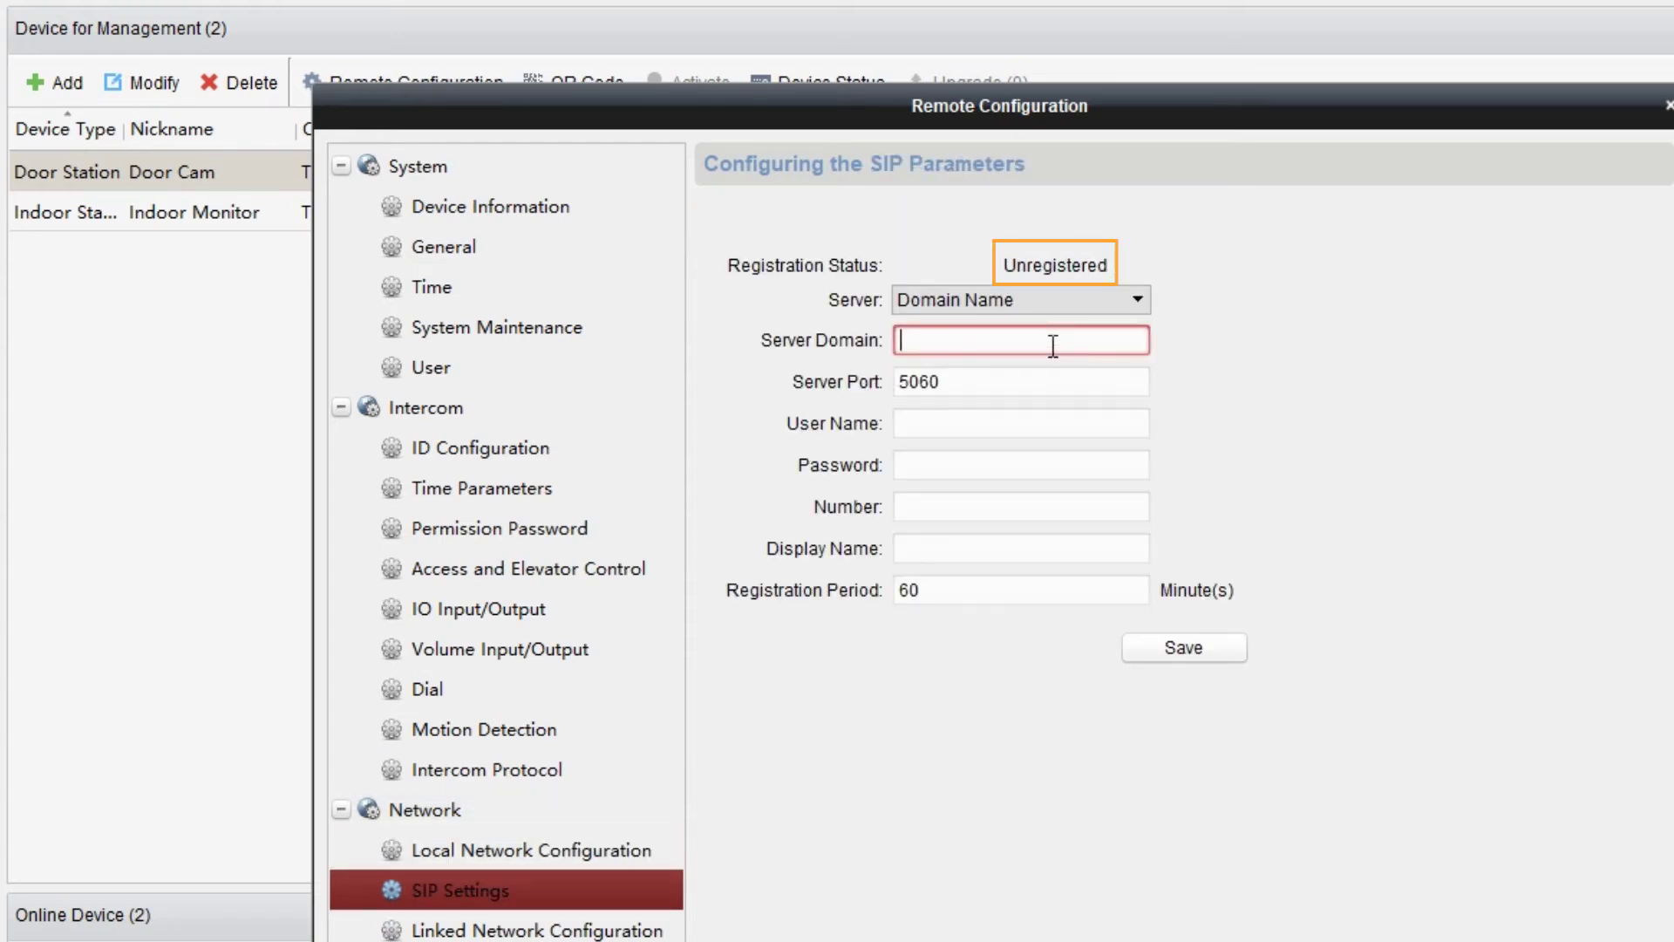
pyautogui.write('192.168.6.36')
pyautogui.click(1056, 372)
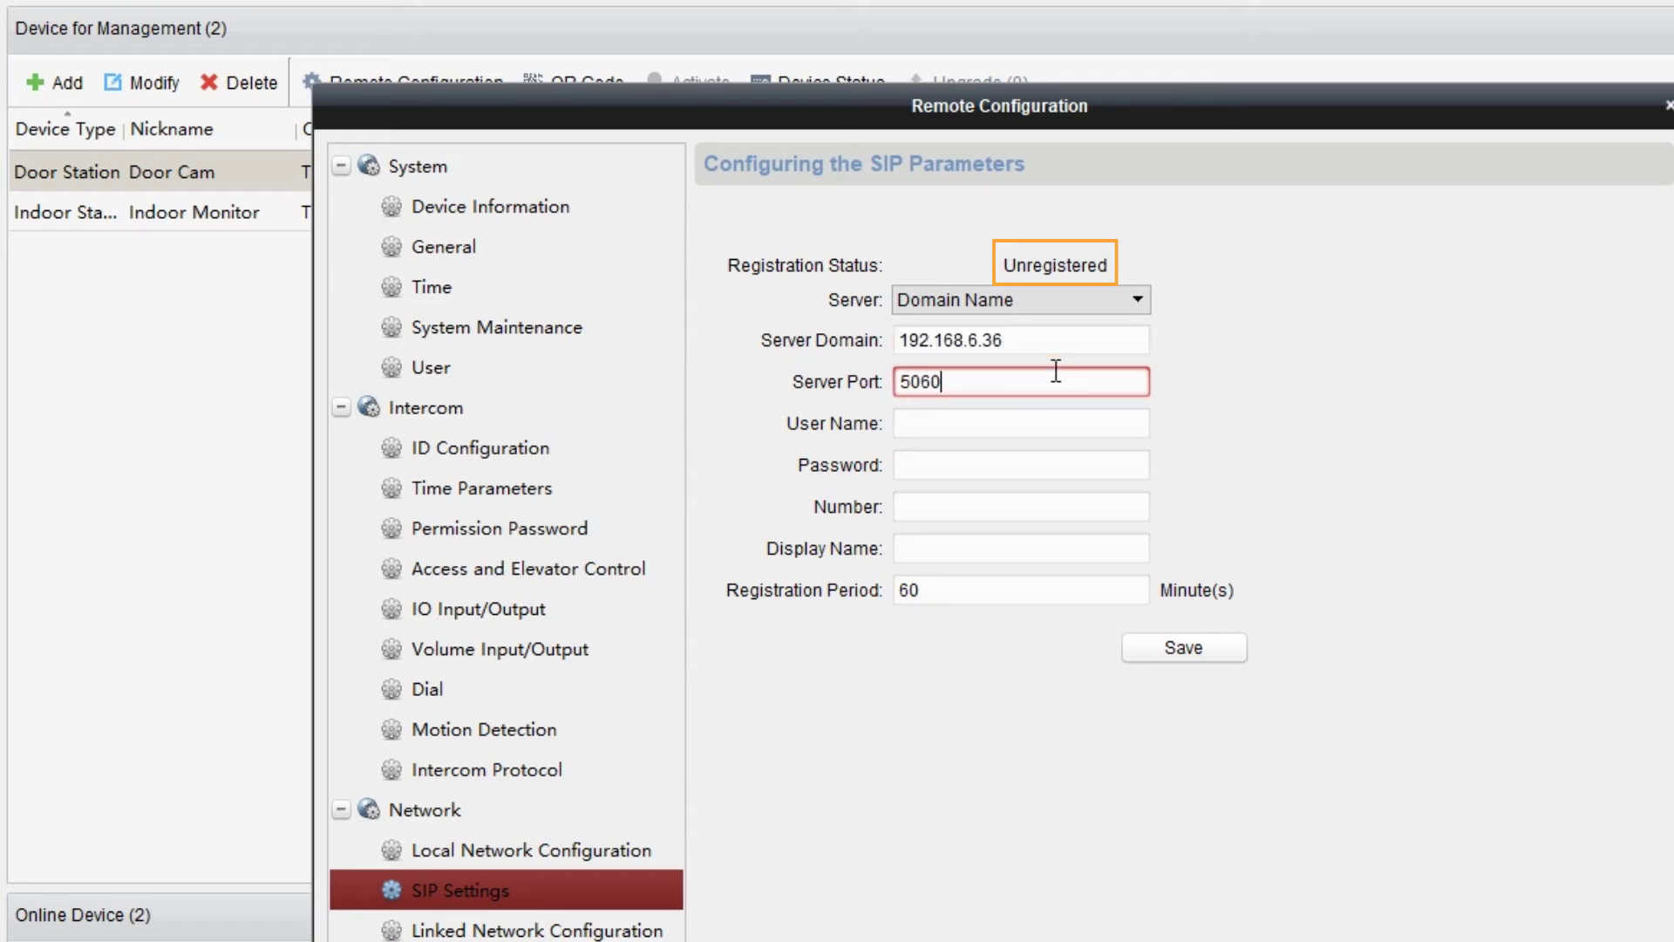
pyautogui.click(1059, 423)
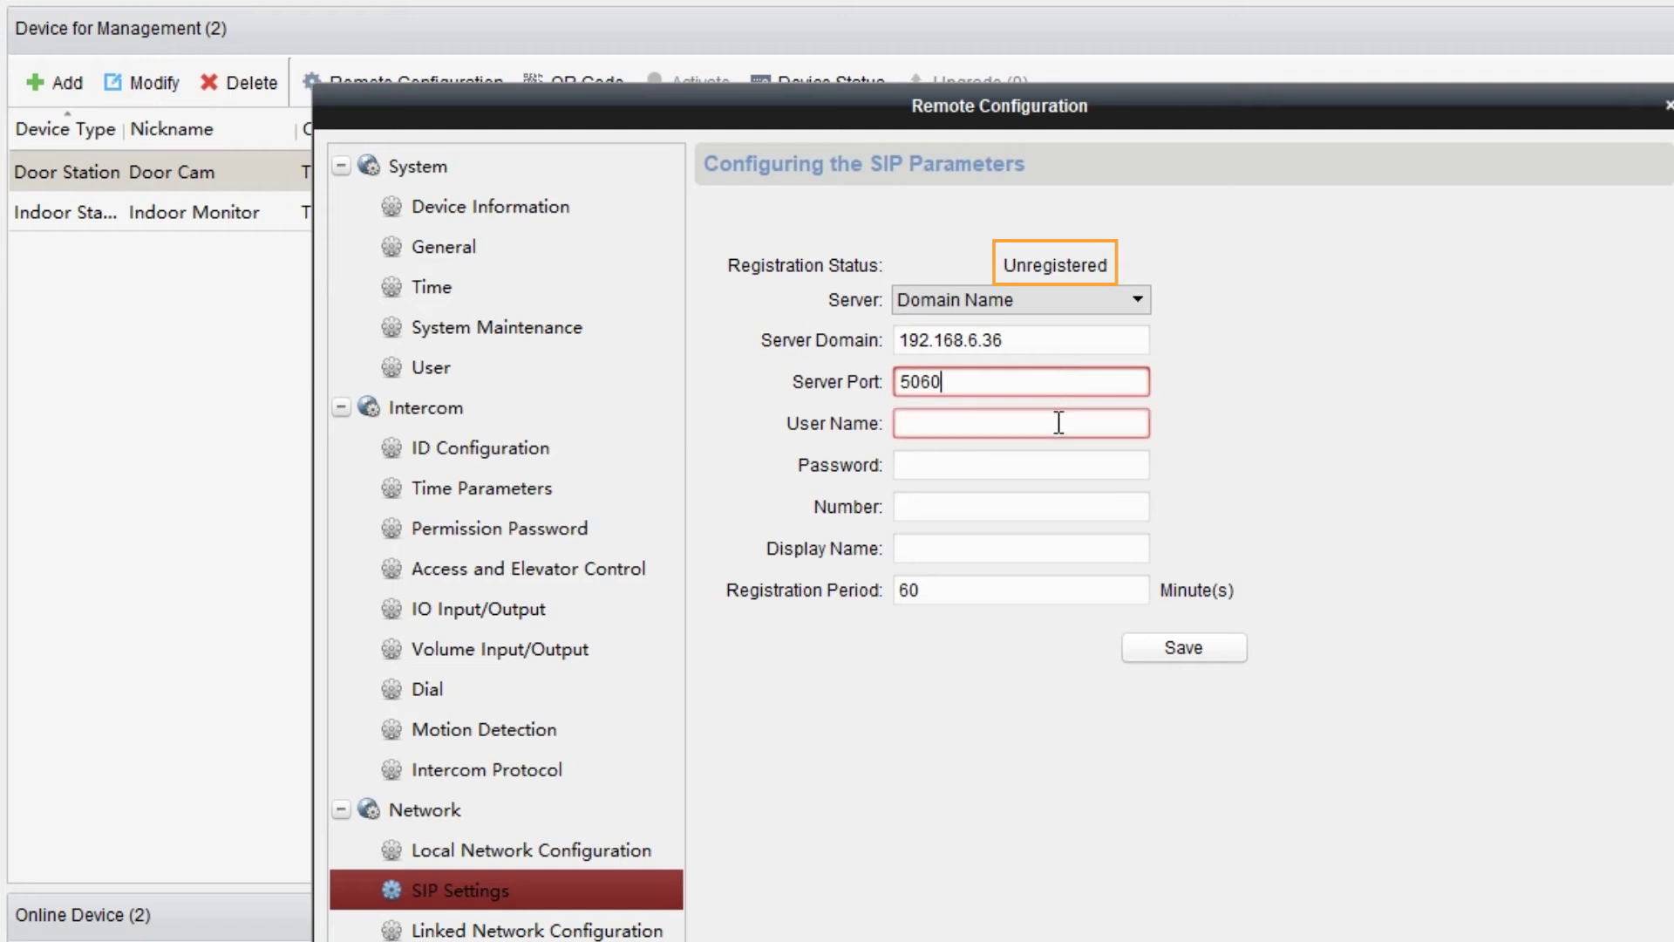
# Finish user name 1000, set number and display name to 1000, save, and verify Registered.
pyautogui.write('000')
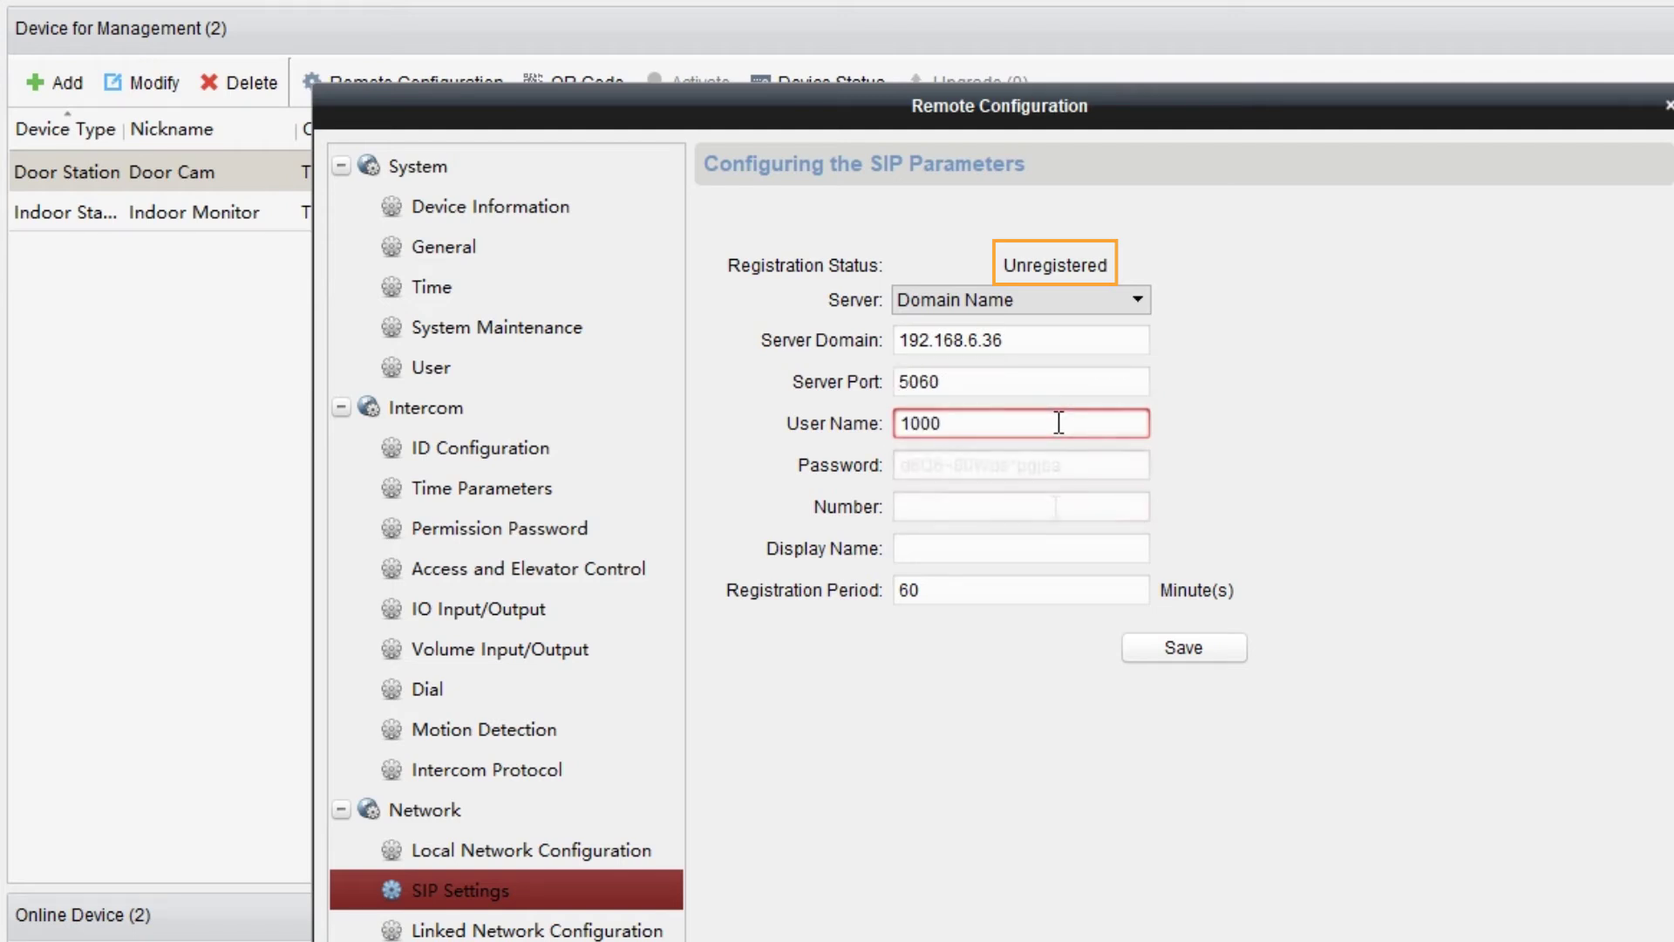
pyautogui.click(1057, 504)
pyautogui.write('1000')
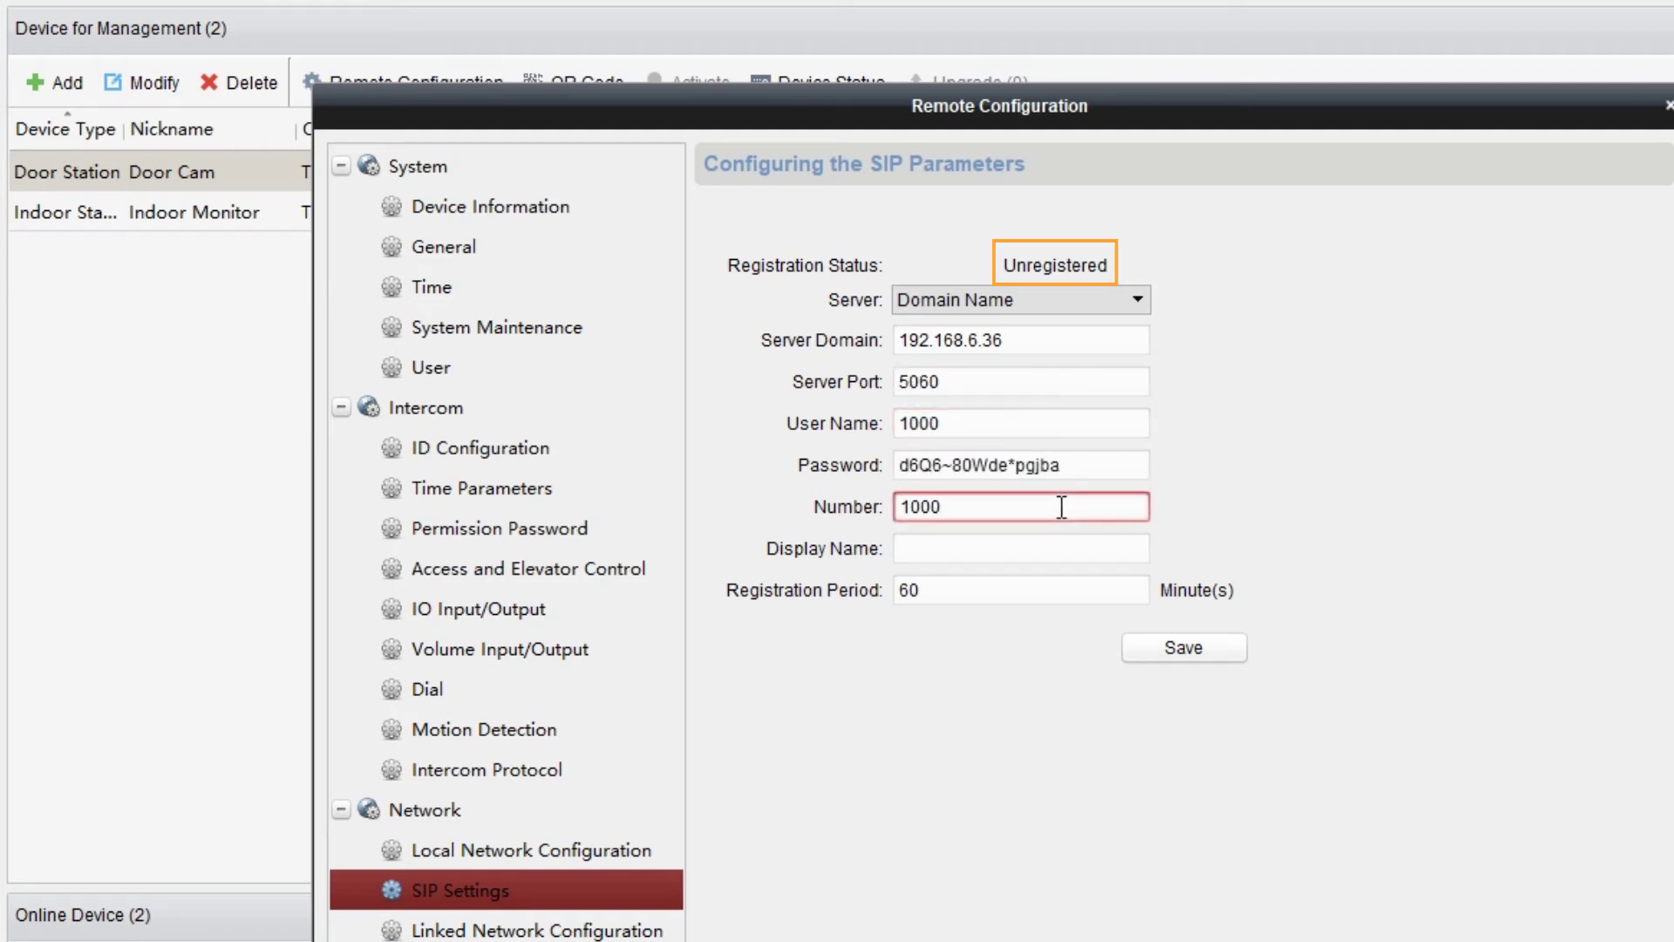
pyautogui.click(1060, 542)
pyautogui.write('1000')
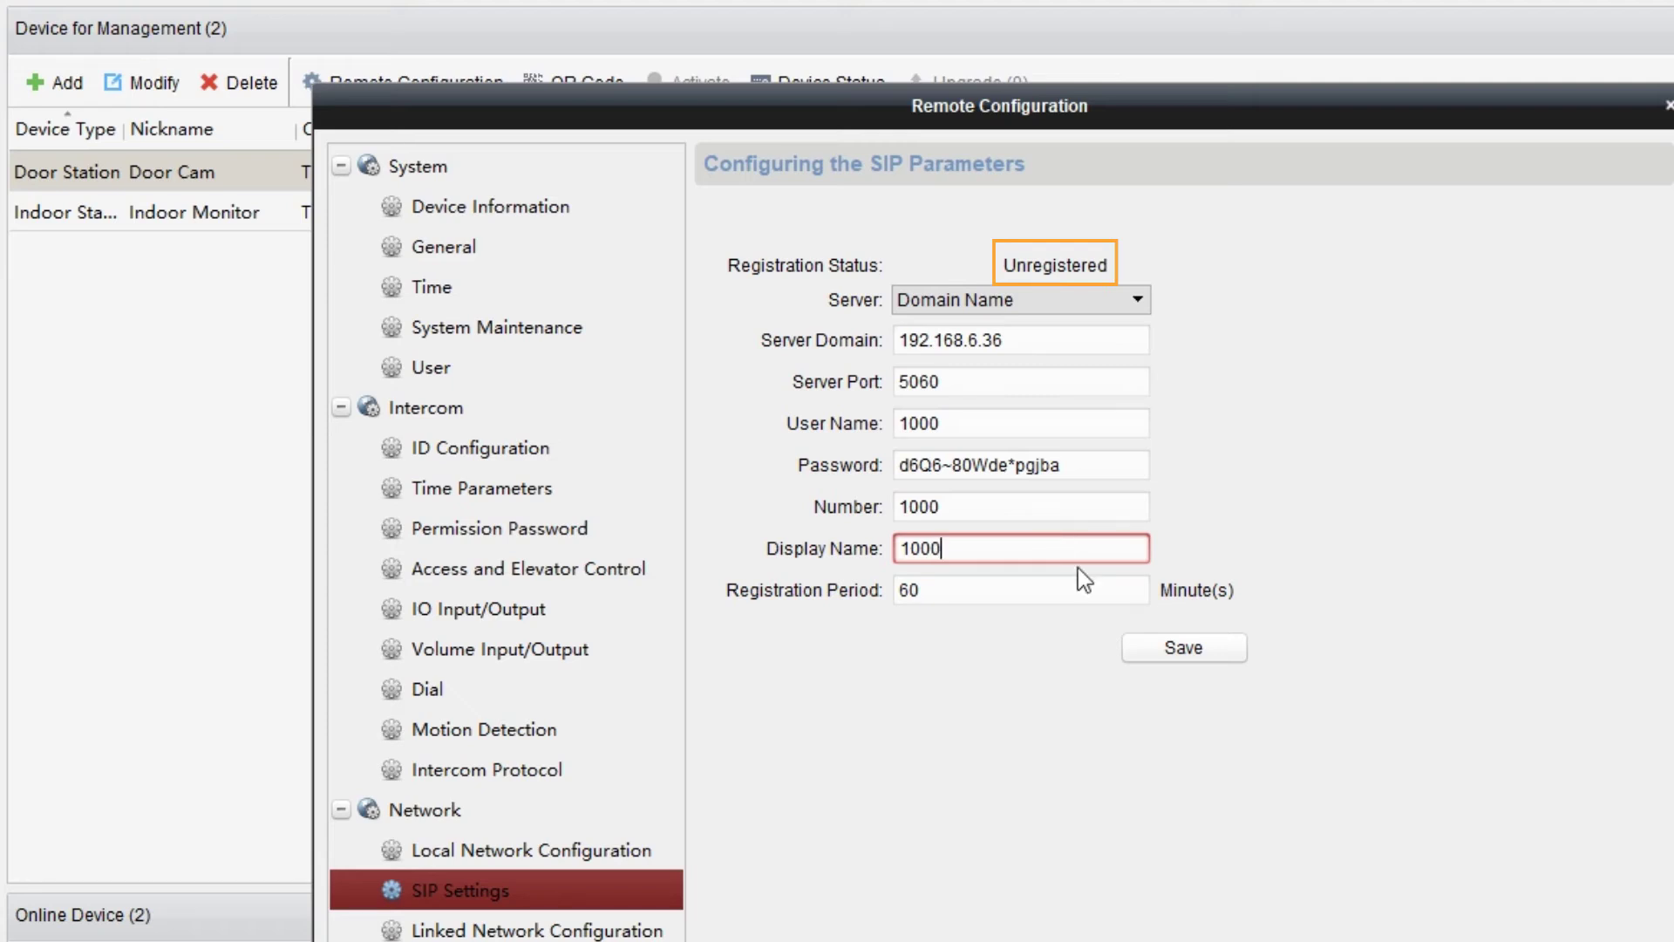
pyautogui.click(1172, 654)
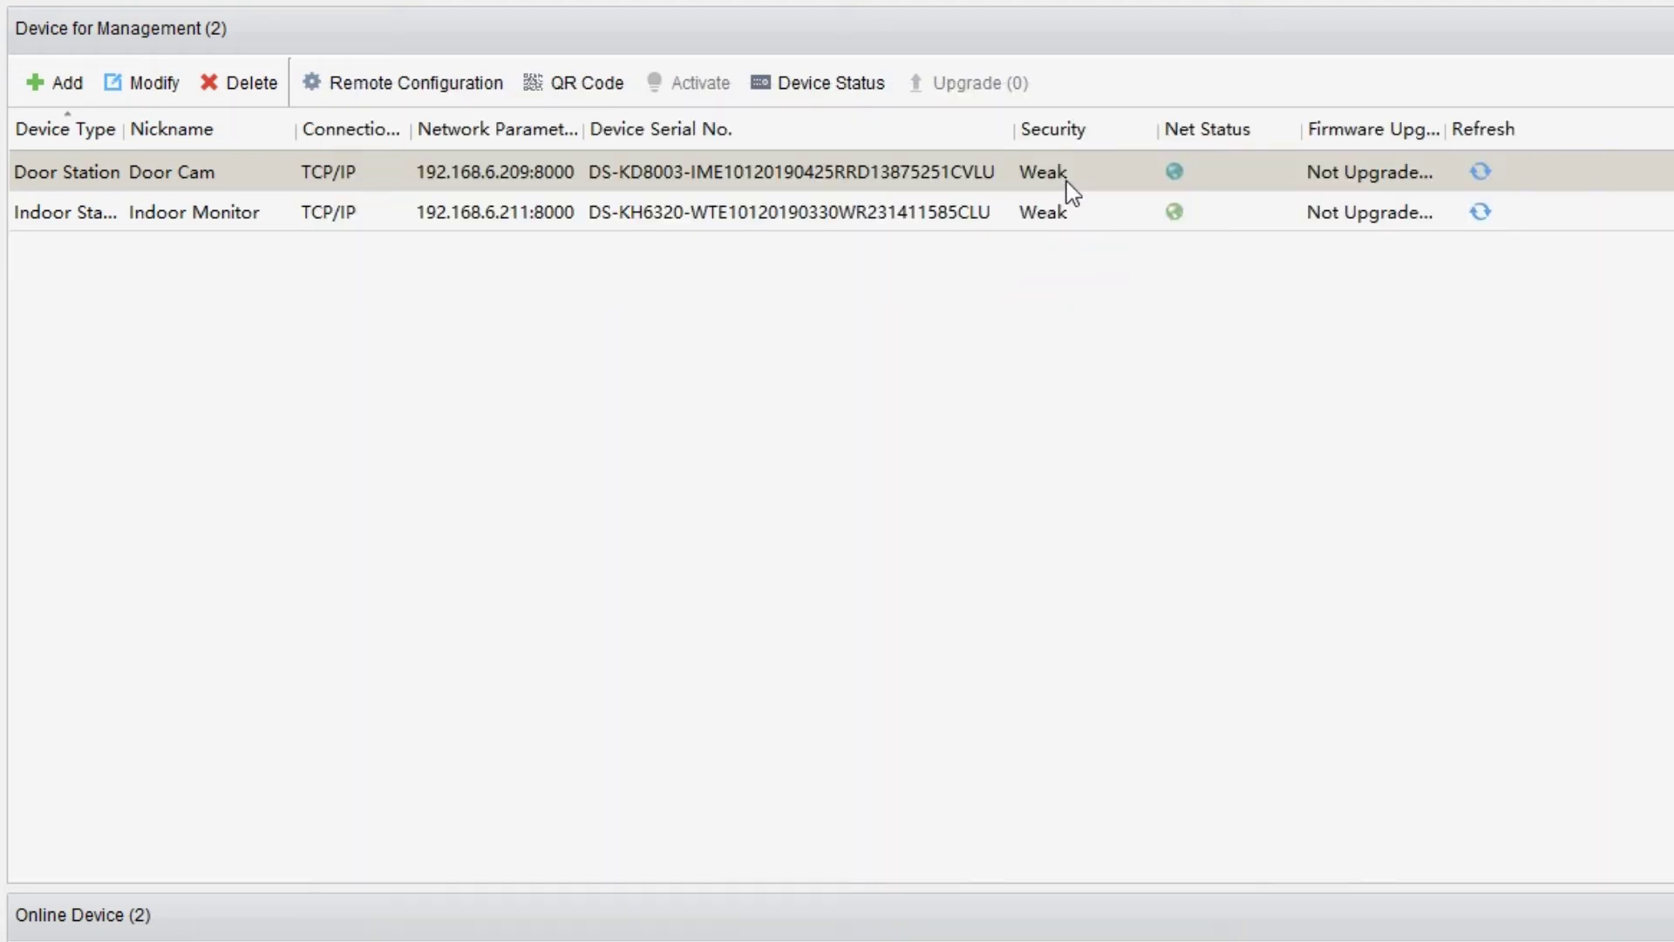
pyautogui.click(417, 87)
pyautogui.click(384, 534)
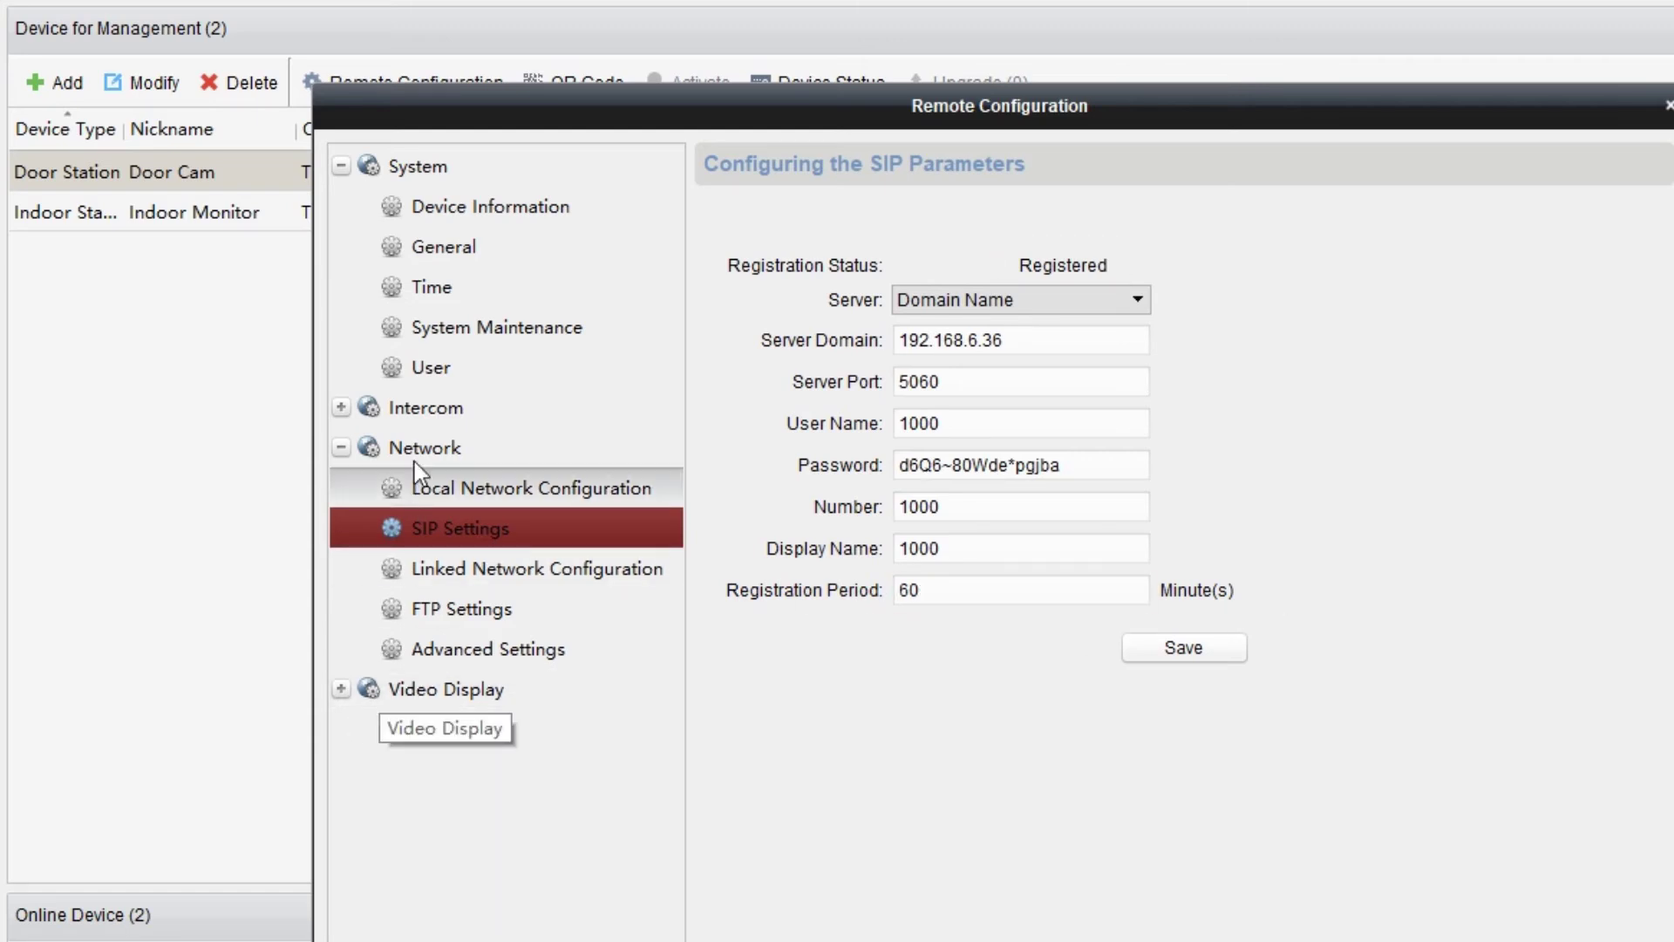
# Change the Dial CalledName from 1 to 1001 and save.
pyautogui.click(425, 407)
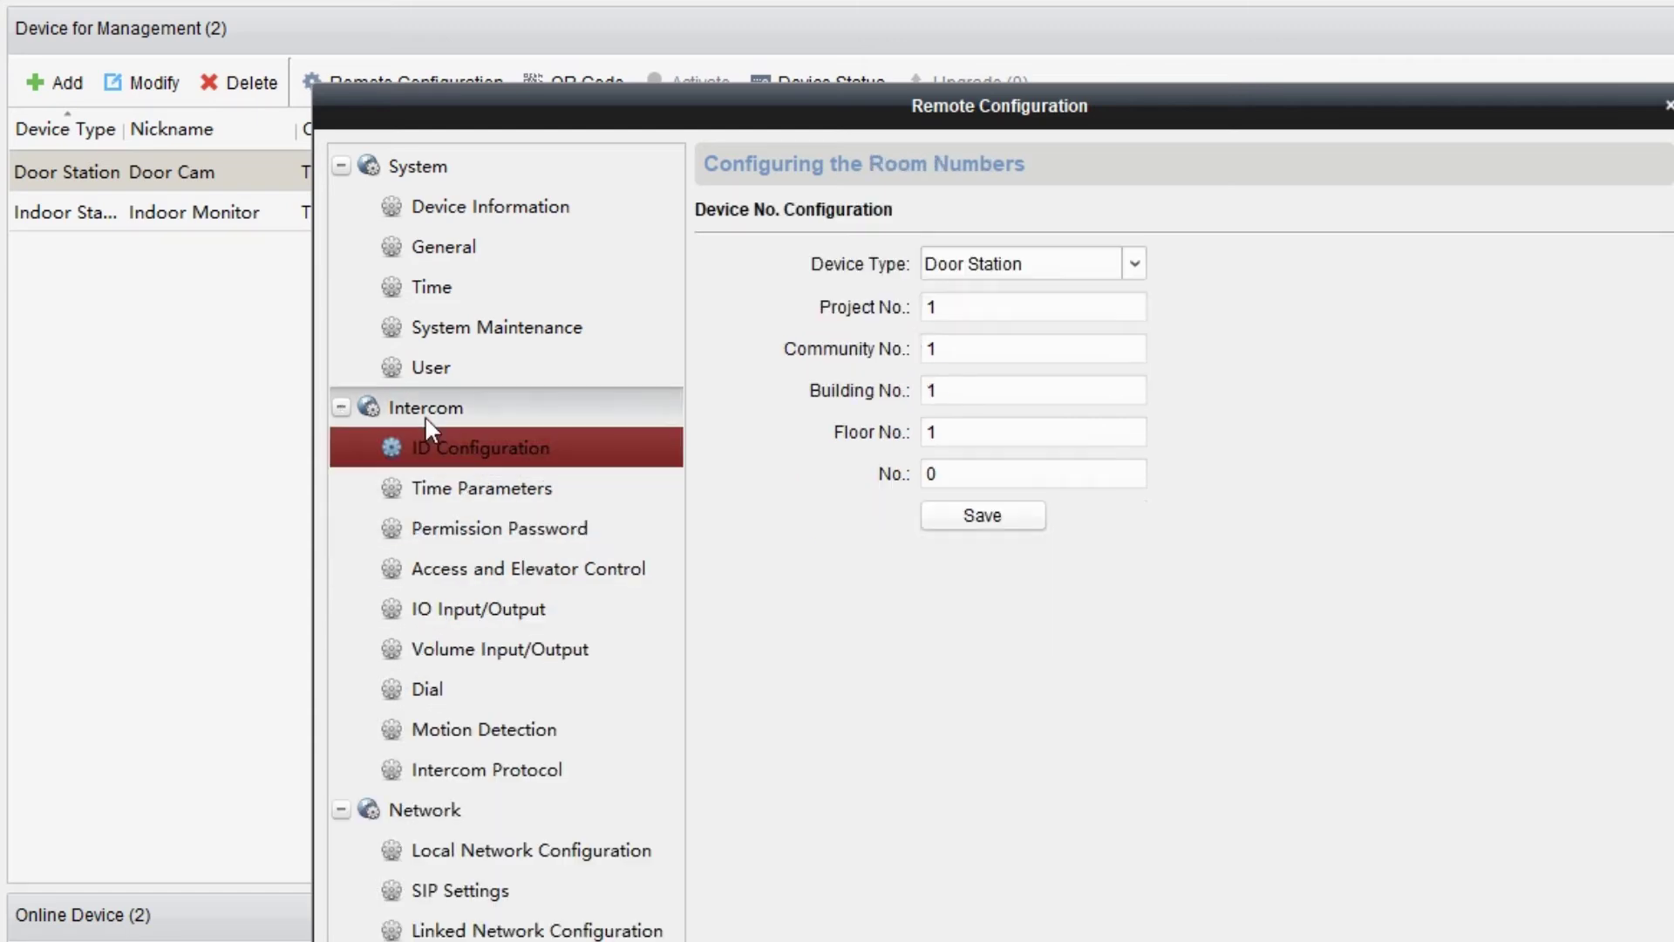
pyautogui.click(451, 699)
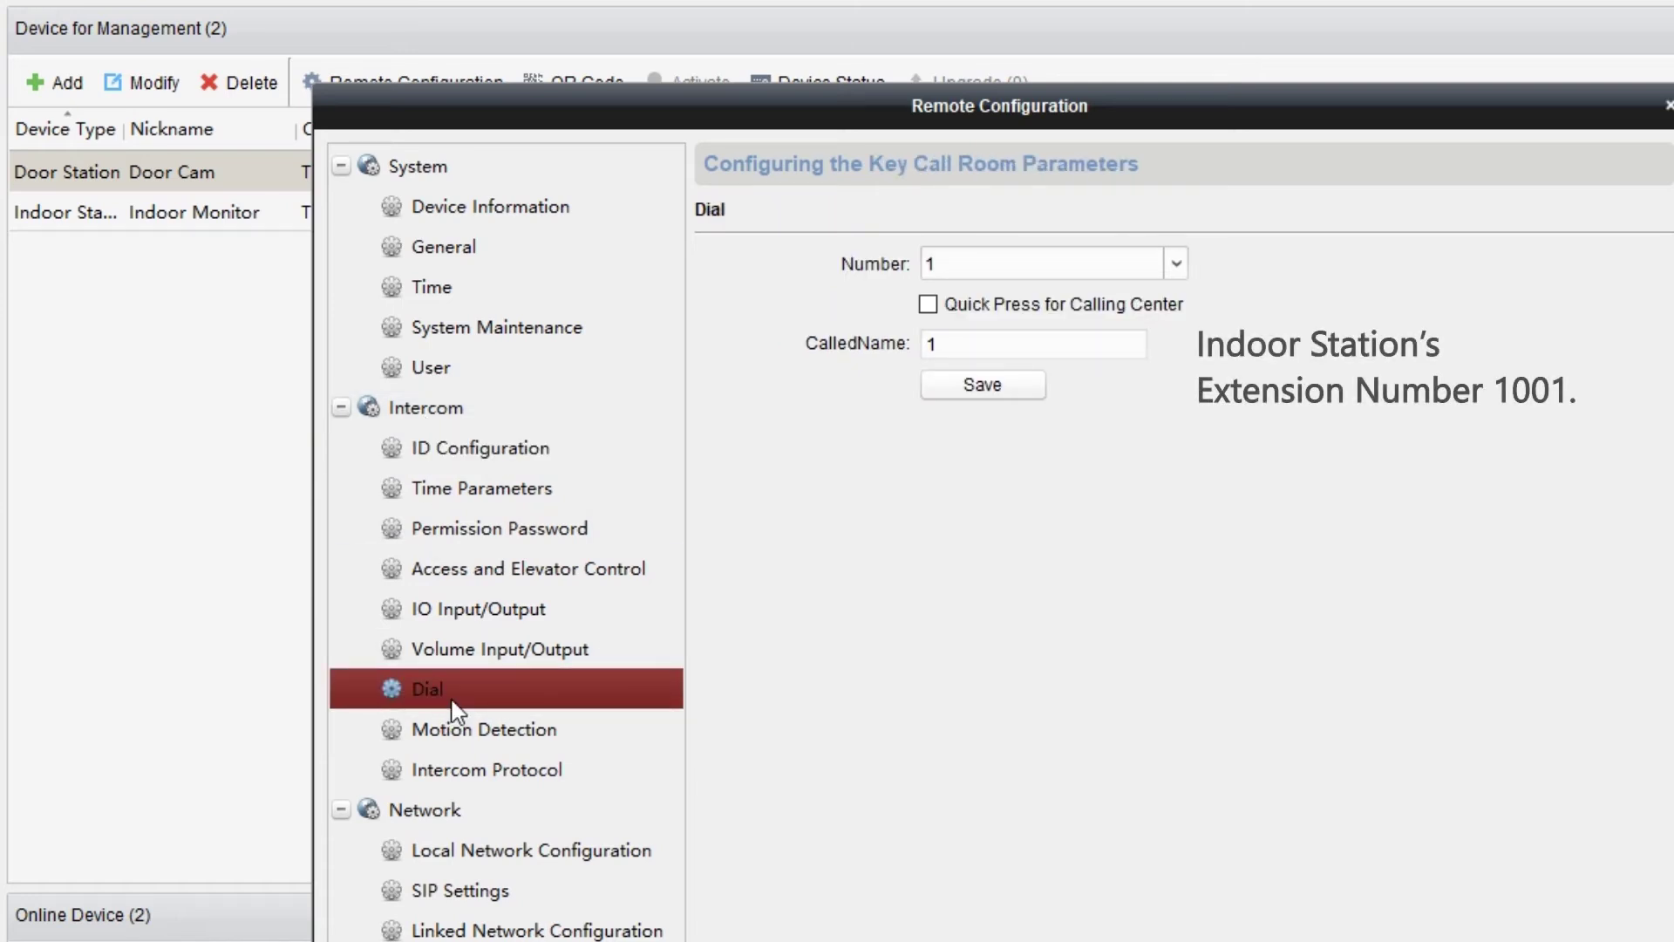
pyautogui.click(1030, 342)
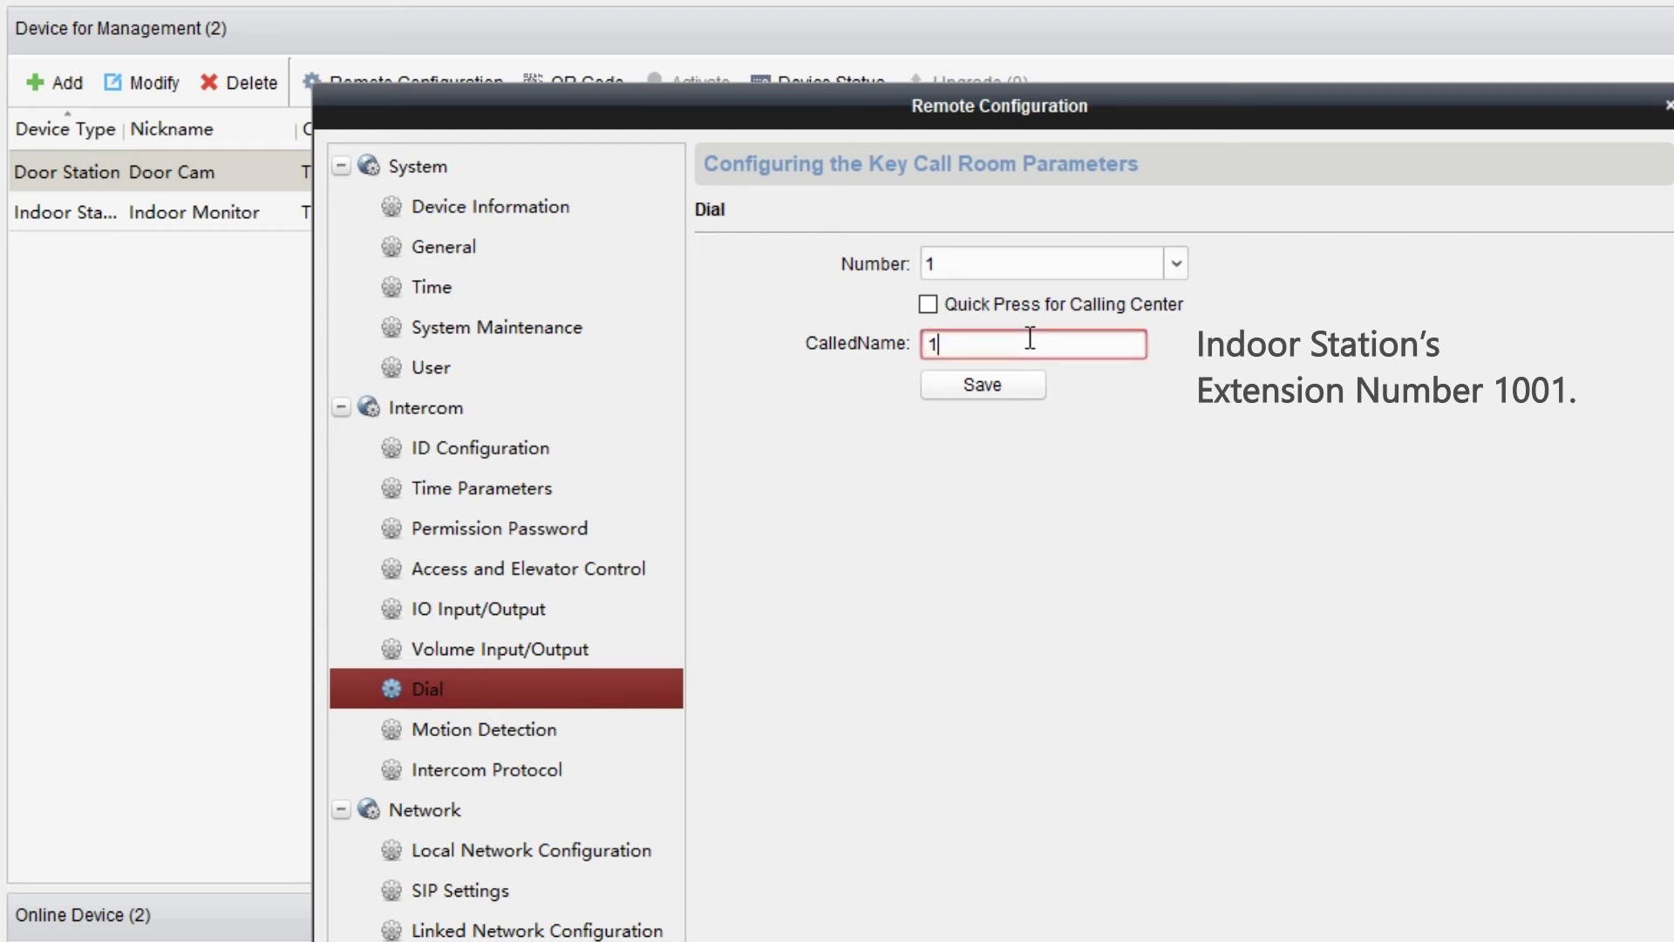
pyautogui.write('001')
pyautogui.click(961, 394)
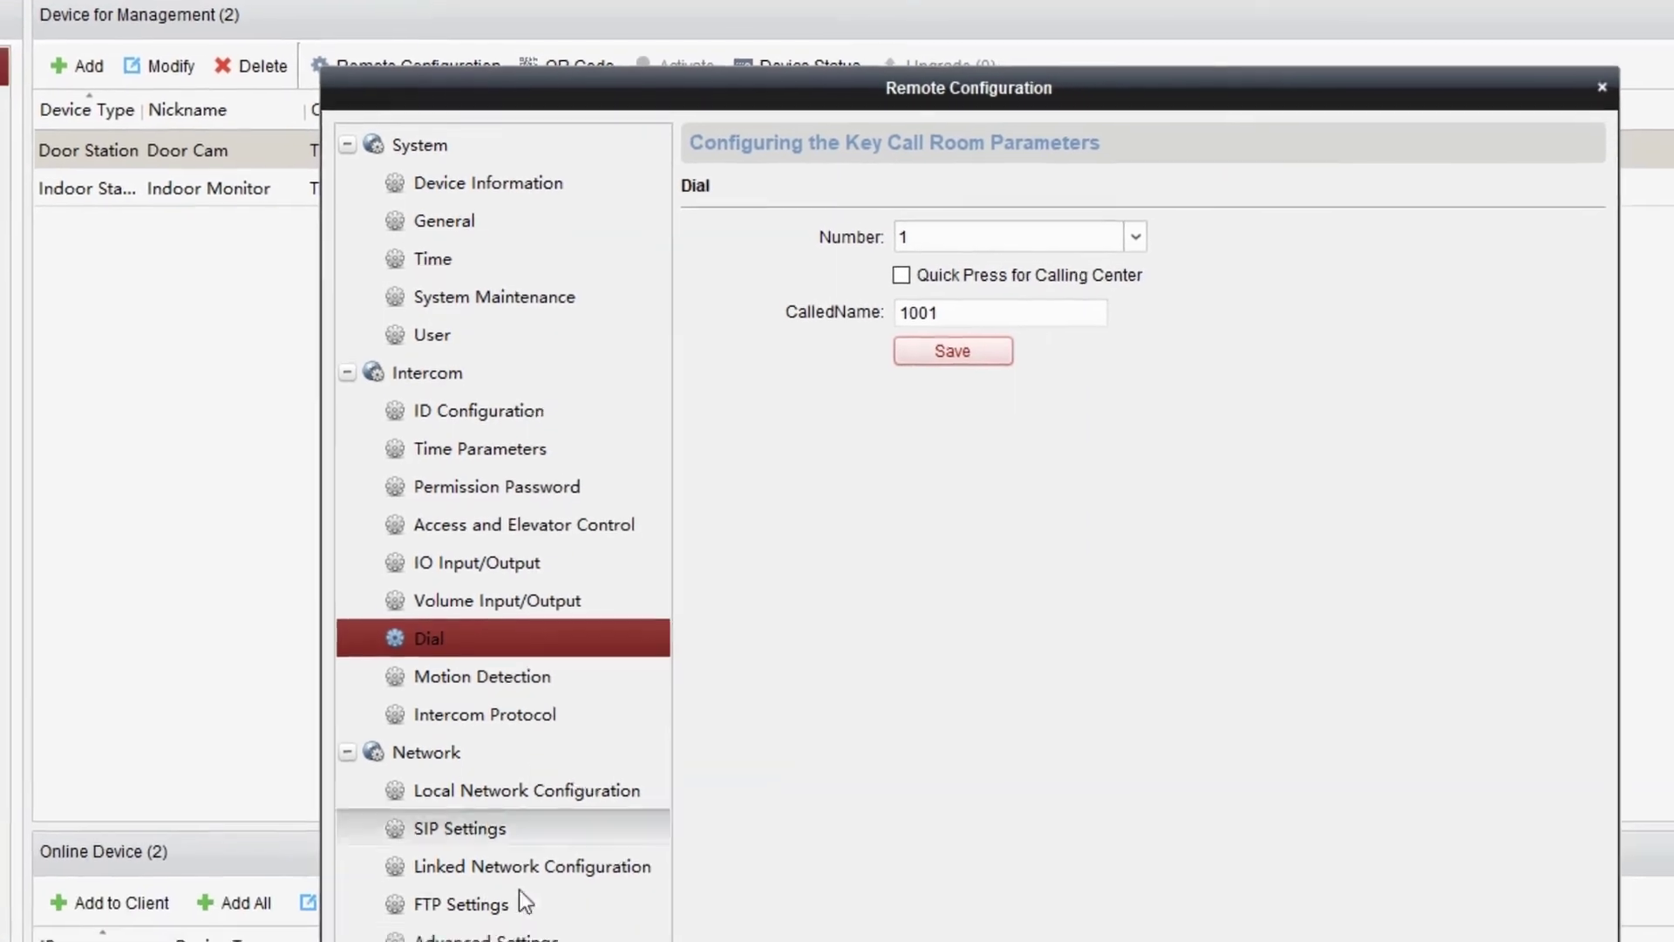
# Set Door Cam's stream to Video & Audio with G711_U audio and STD_H264 video encoding.
pyautogui.click(356, 837)
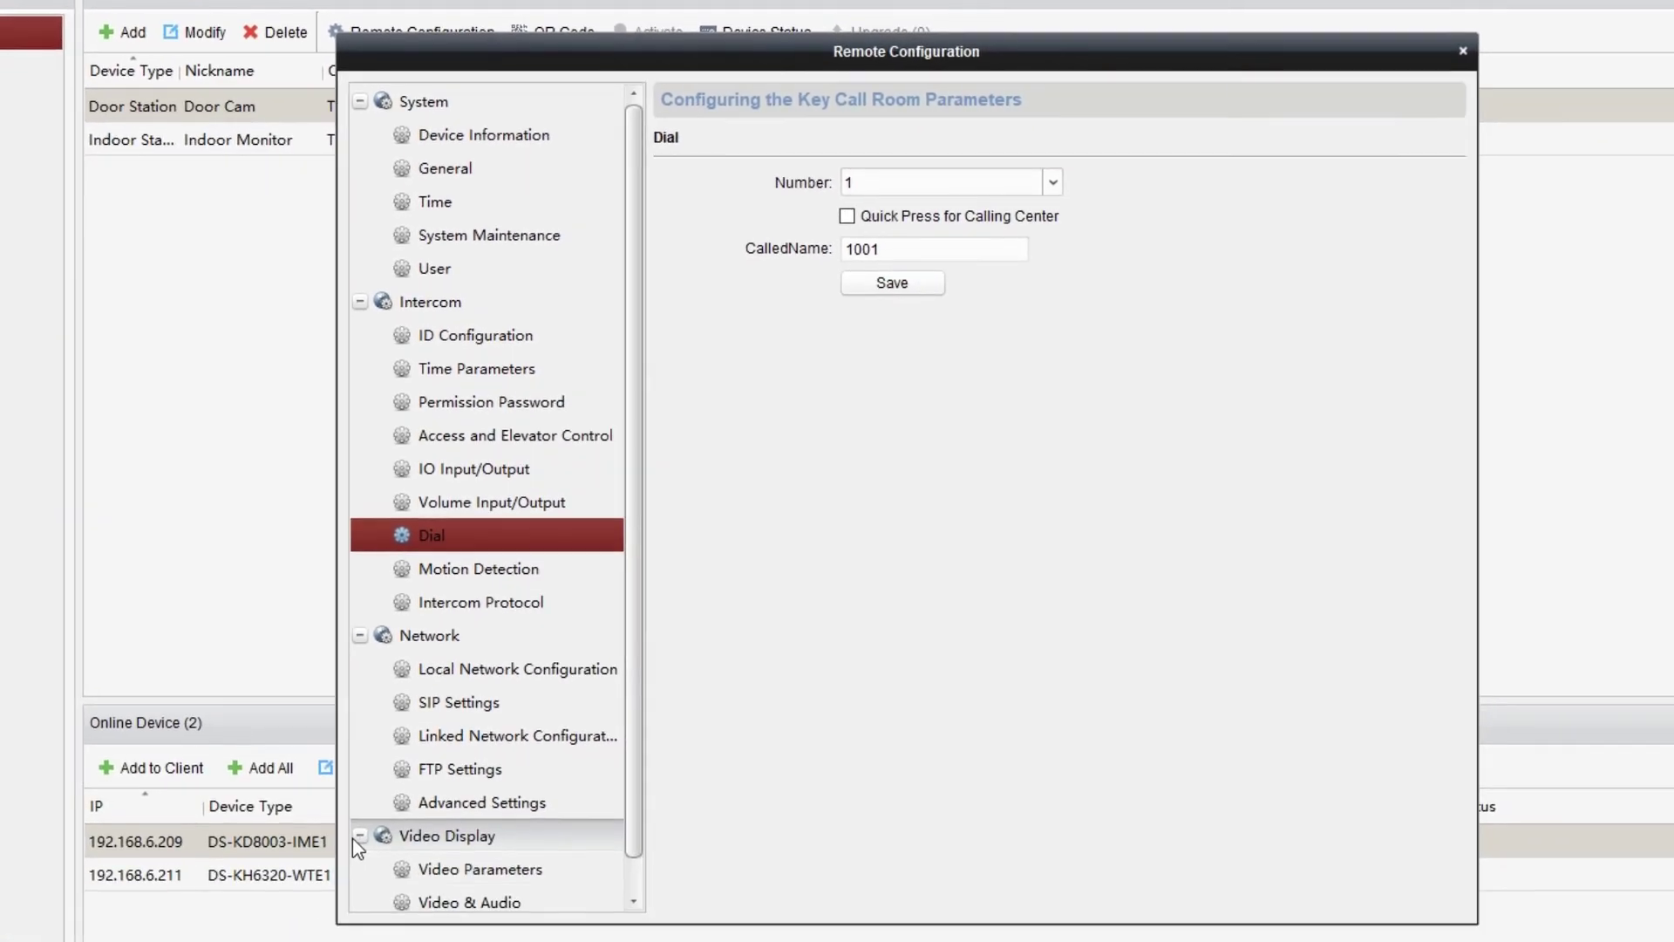
pyautogui.click(483, 900)
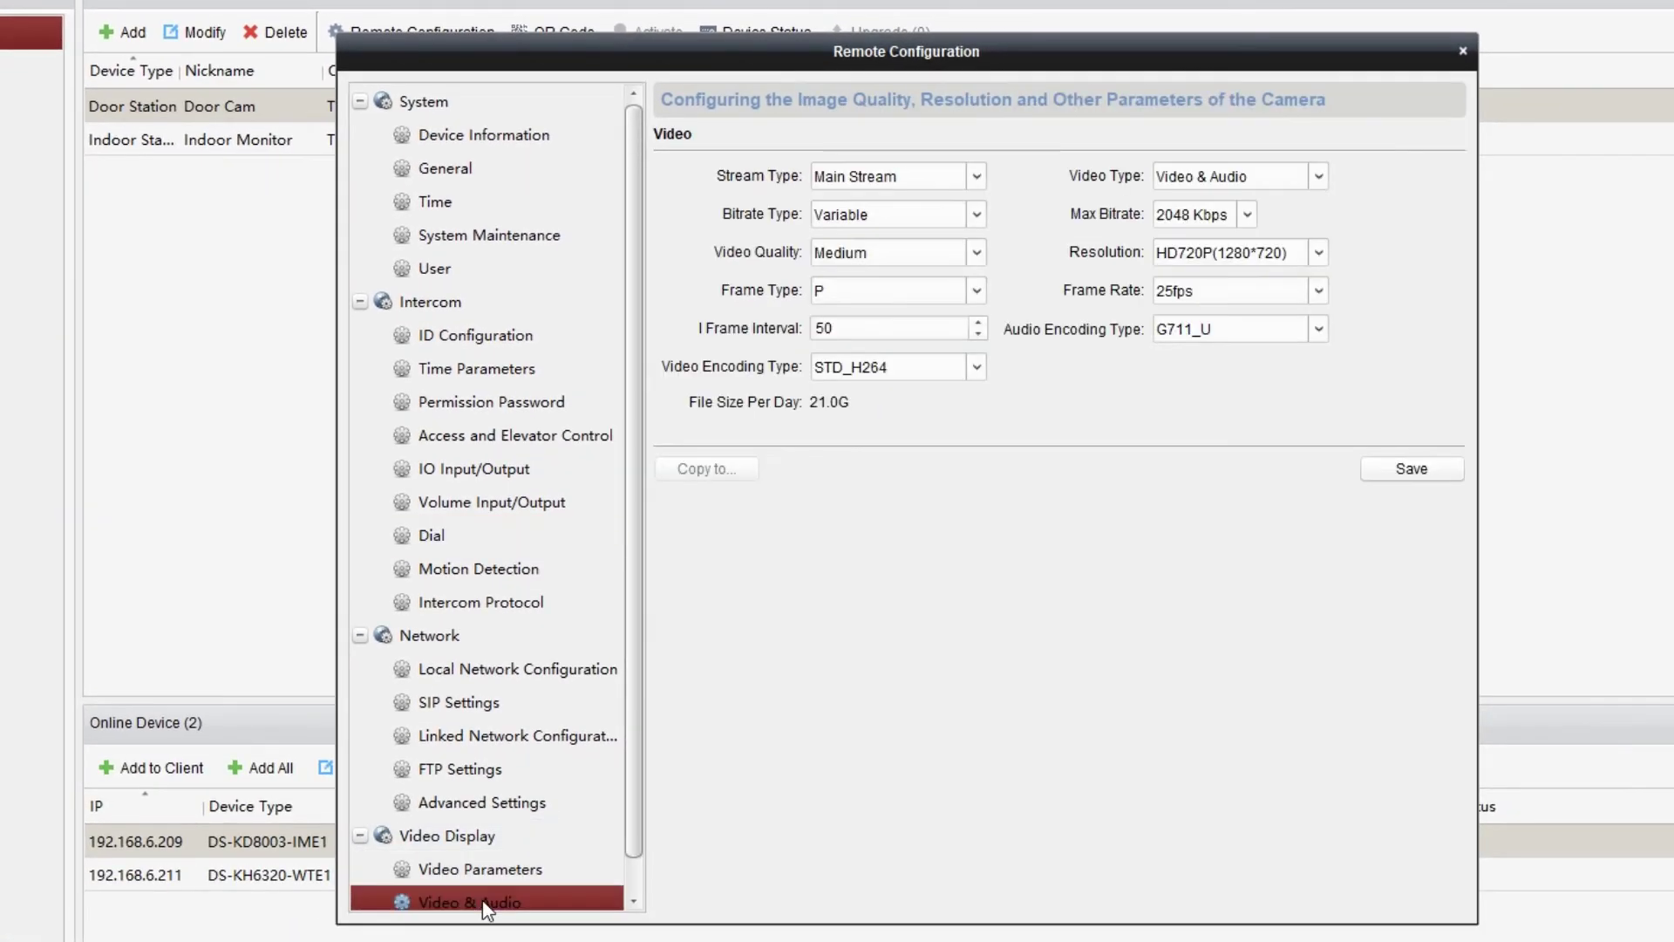
pyautogui.click(1323, 181)
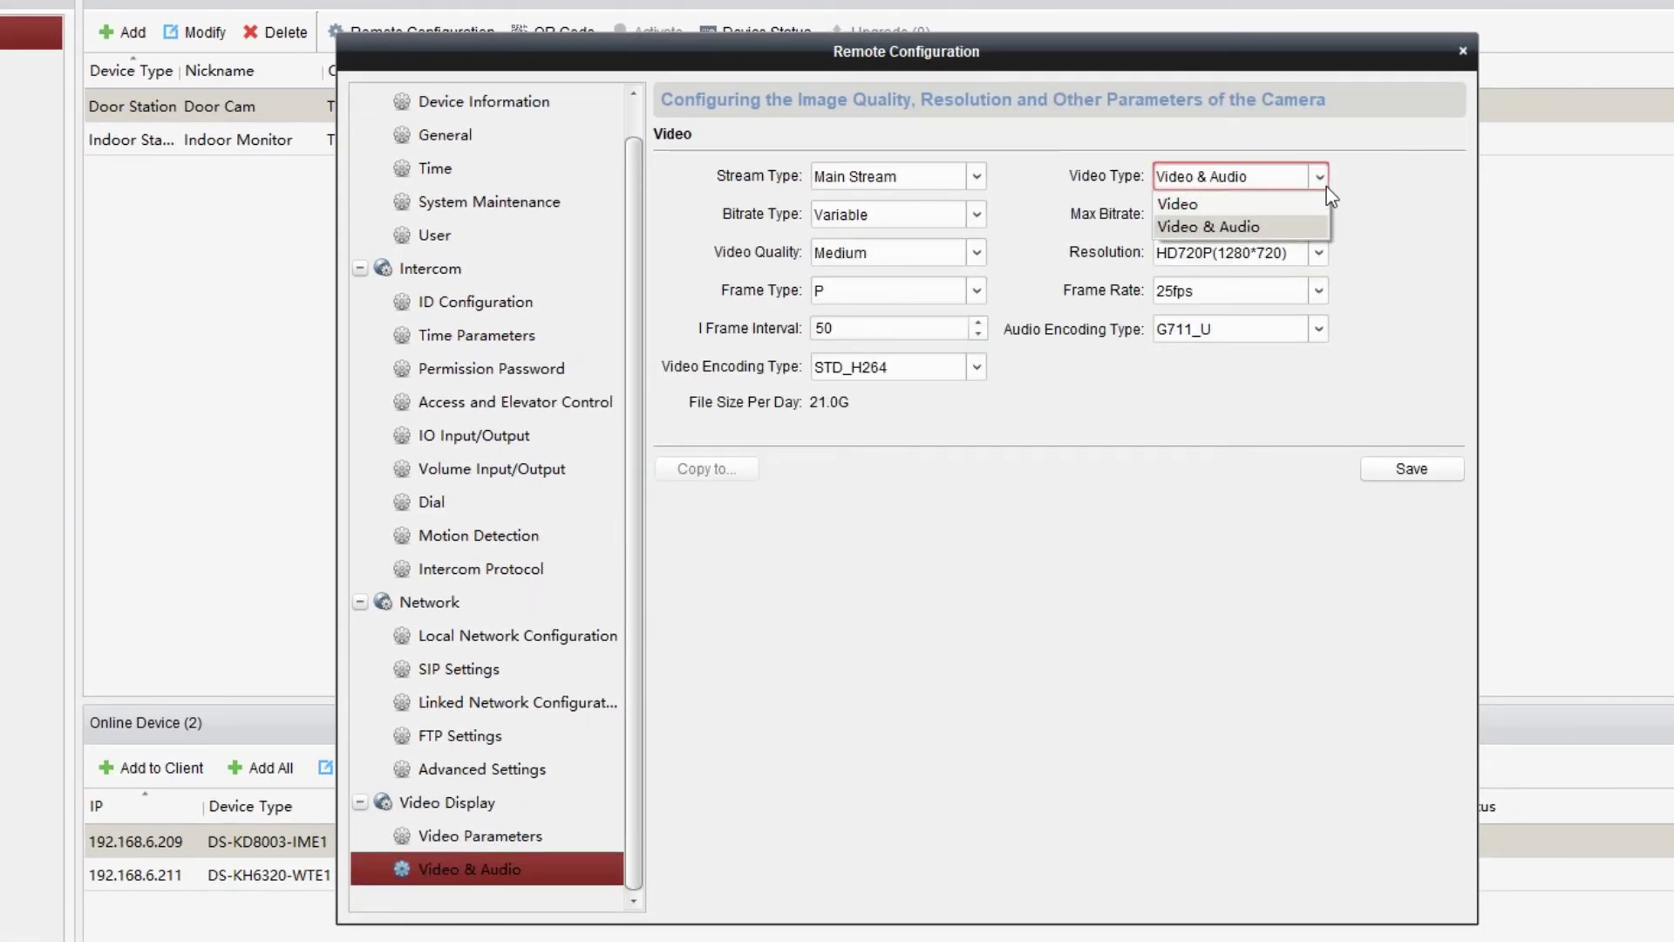
pyautogui.click(1320, 229)
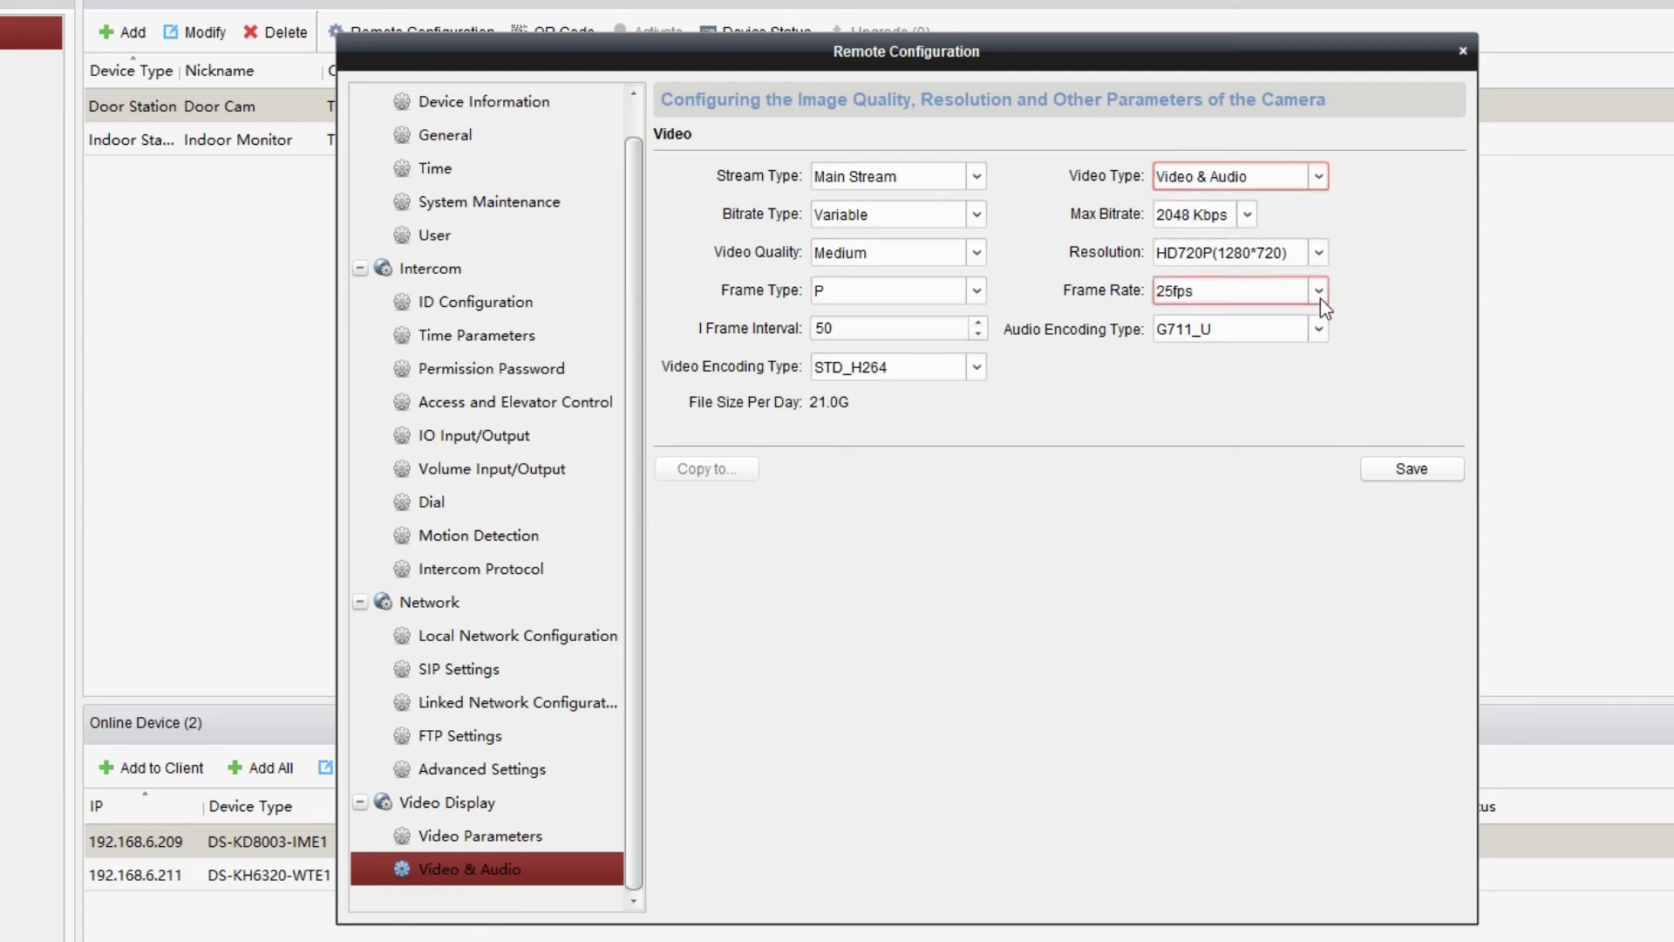
pyautogui.click(1320, 331)
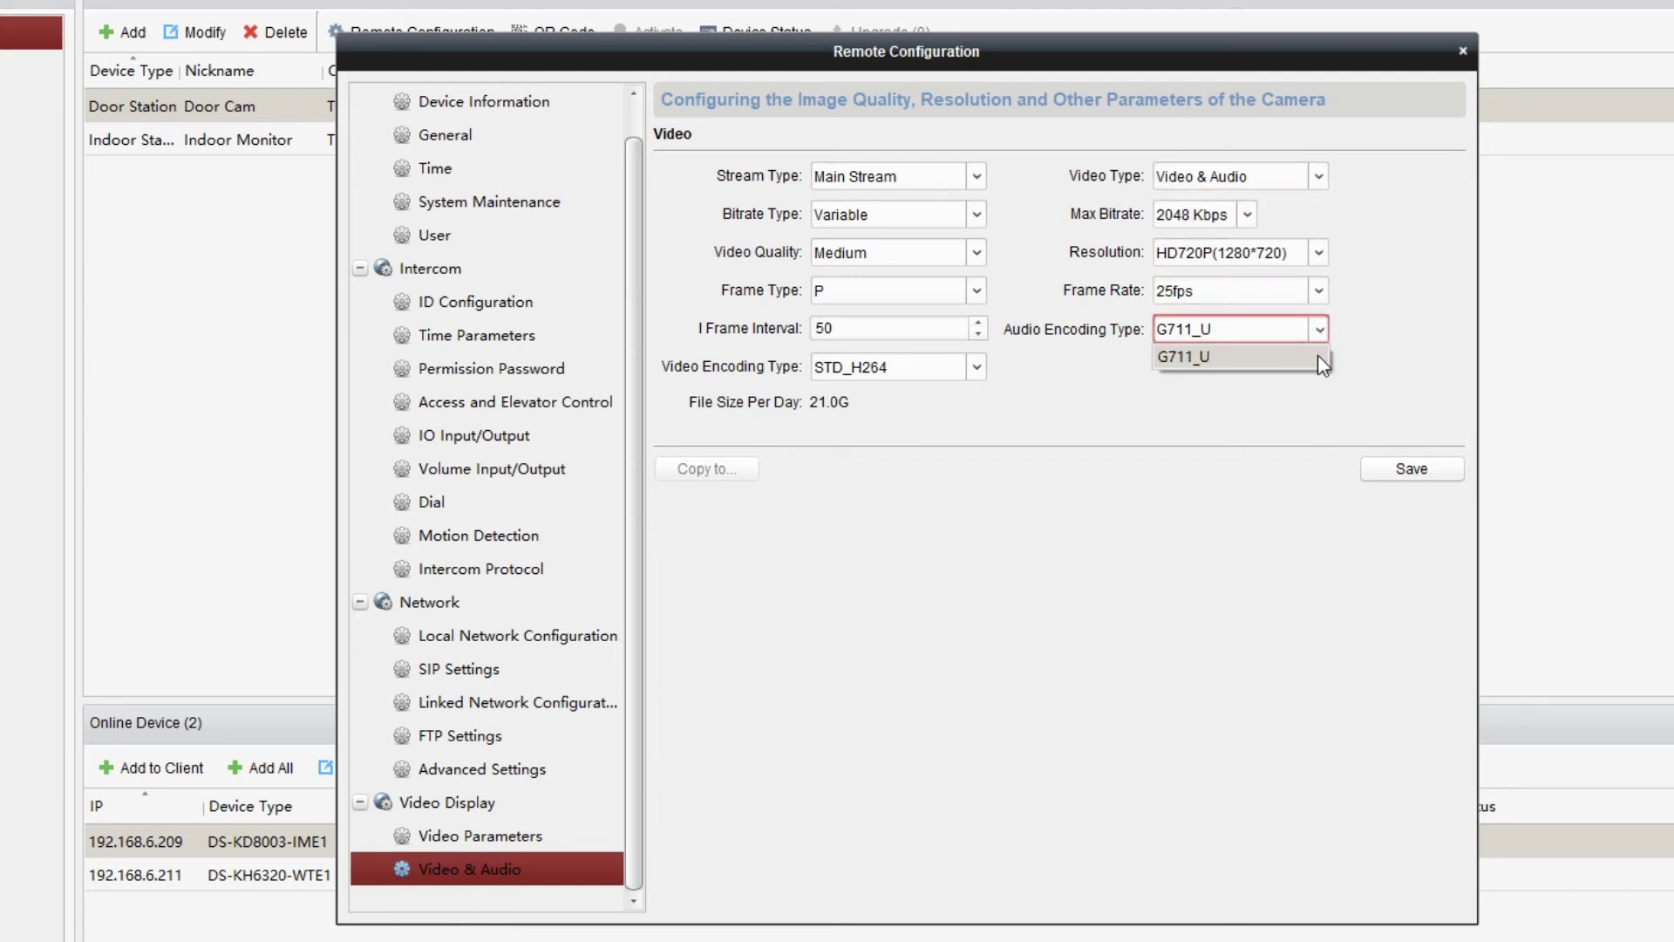
pyautogui.click(1318, 356)
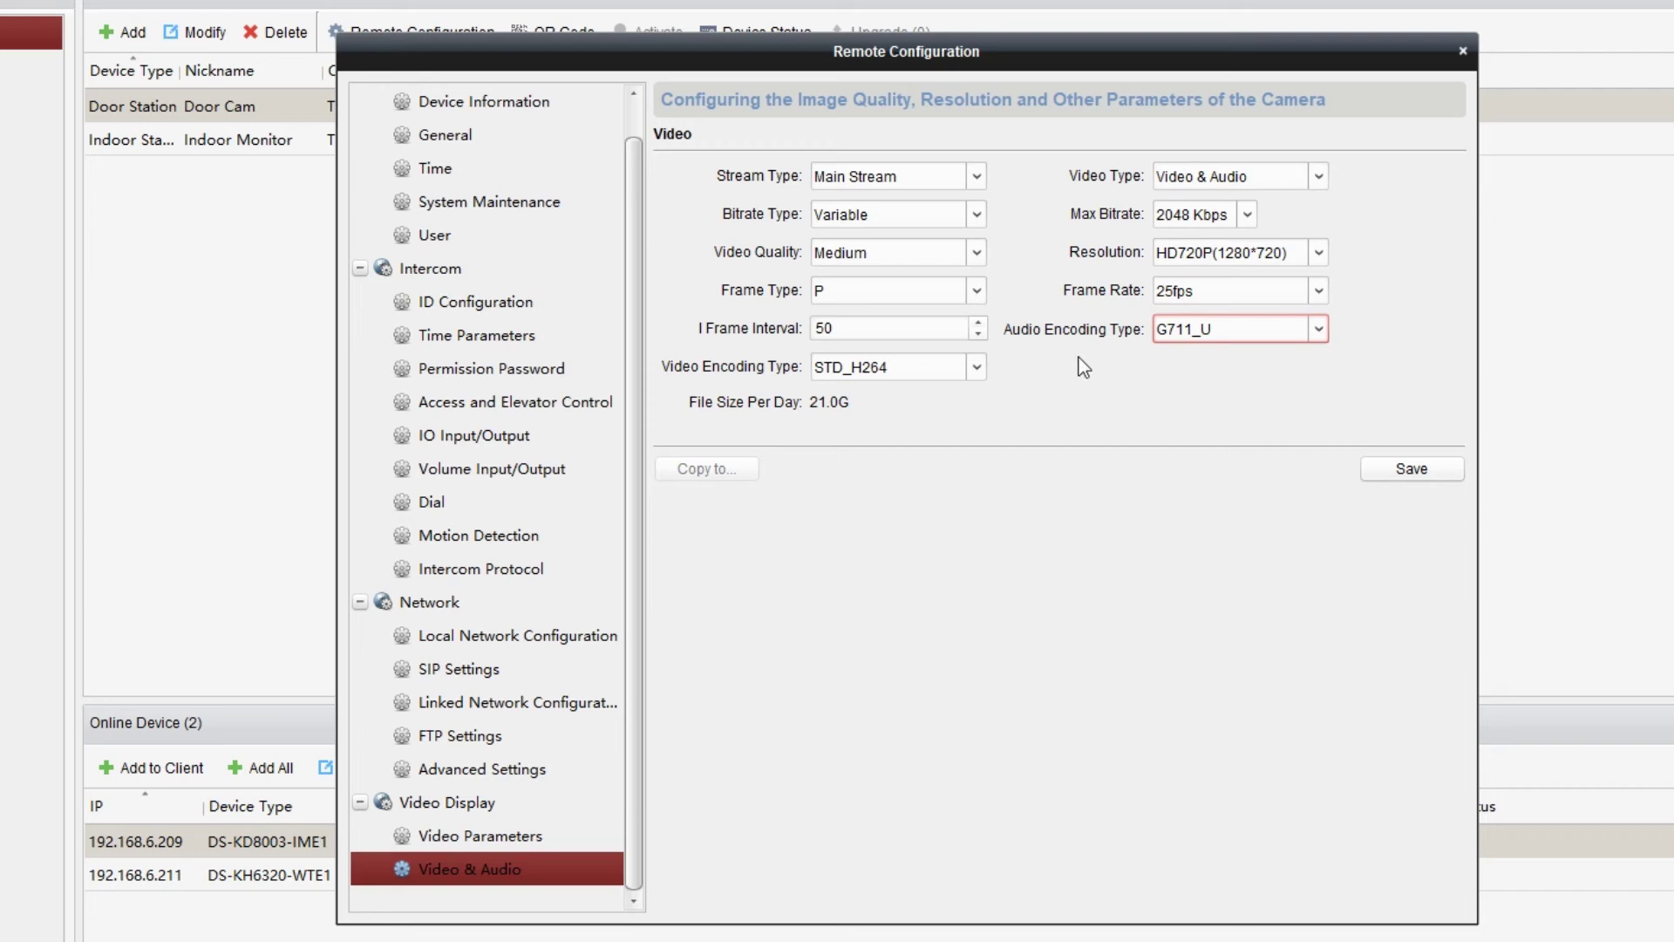
pyautogui.click(973, 370)
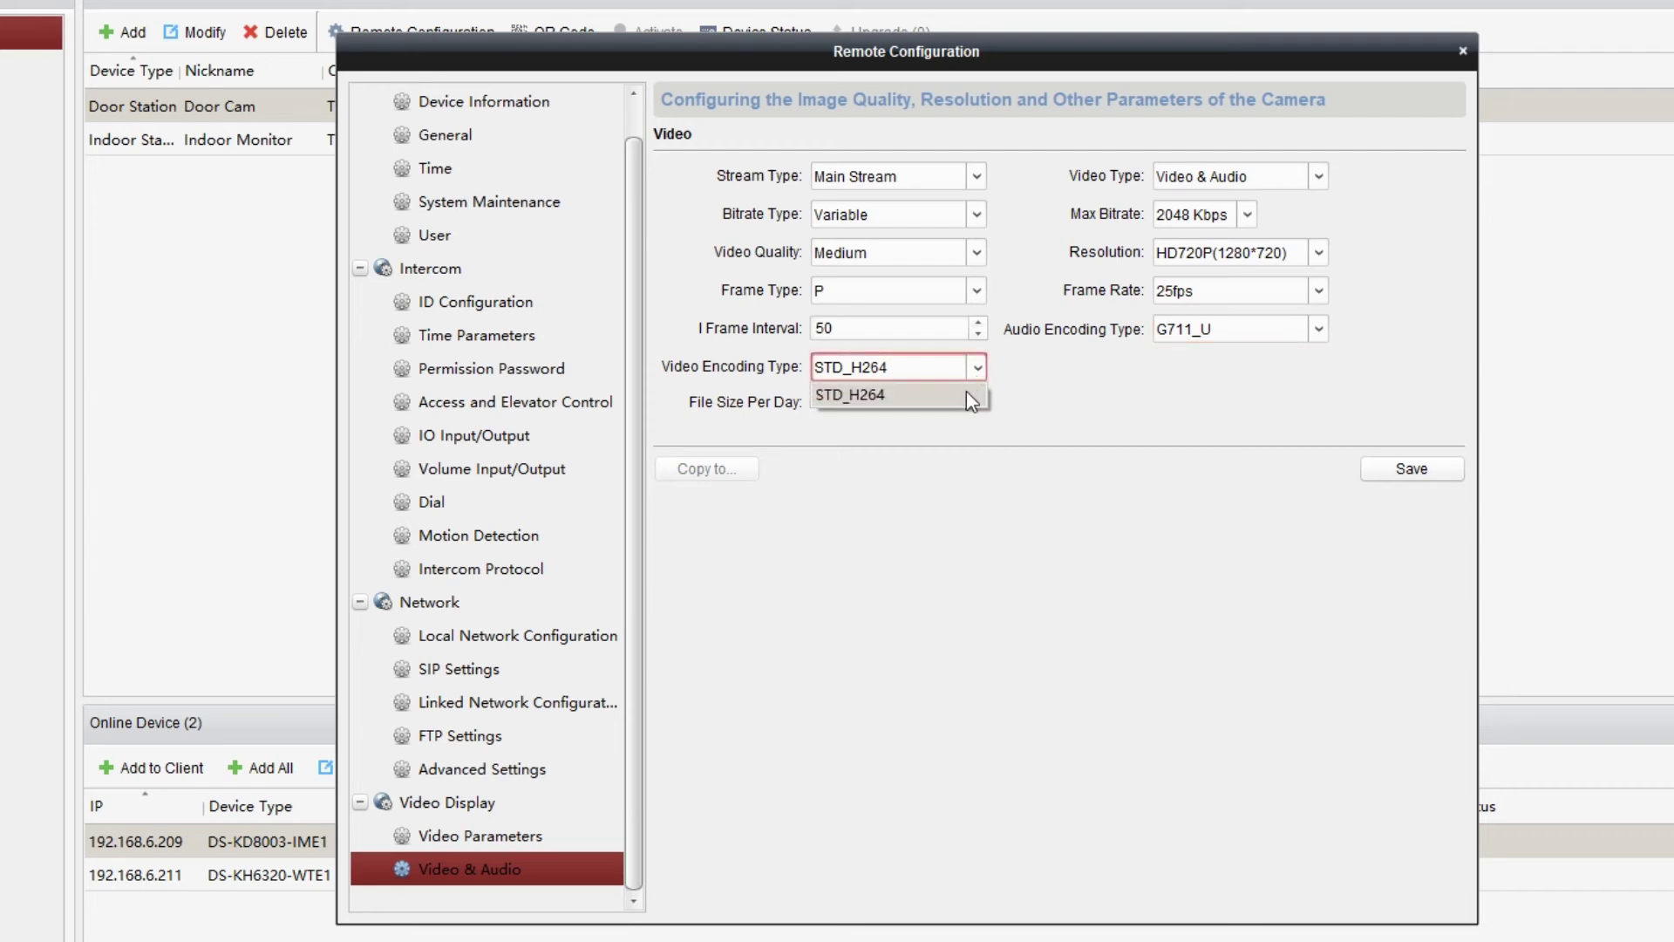
pyautogui.click(966, 394)
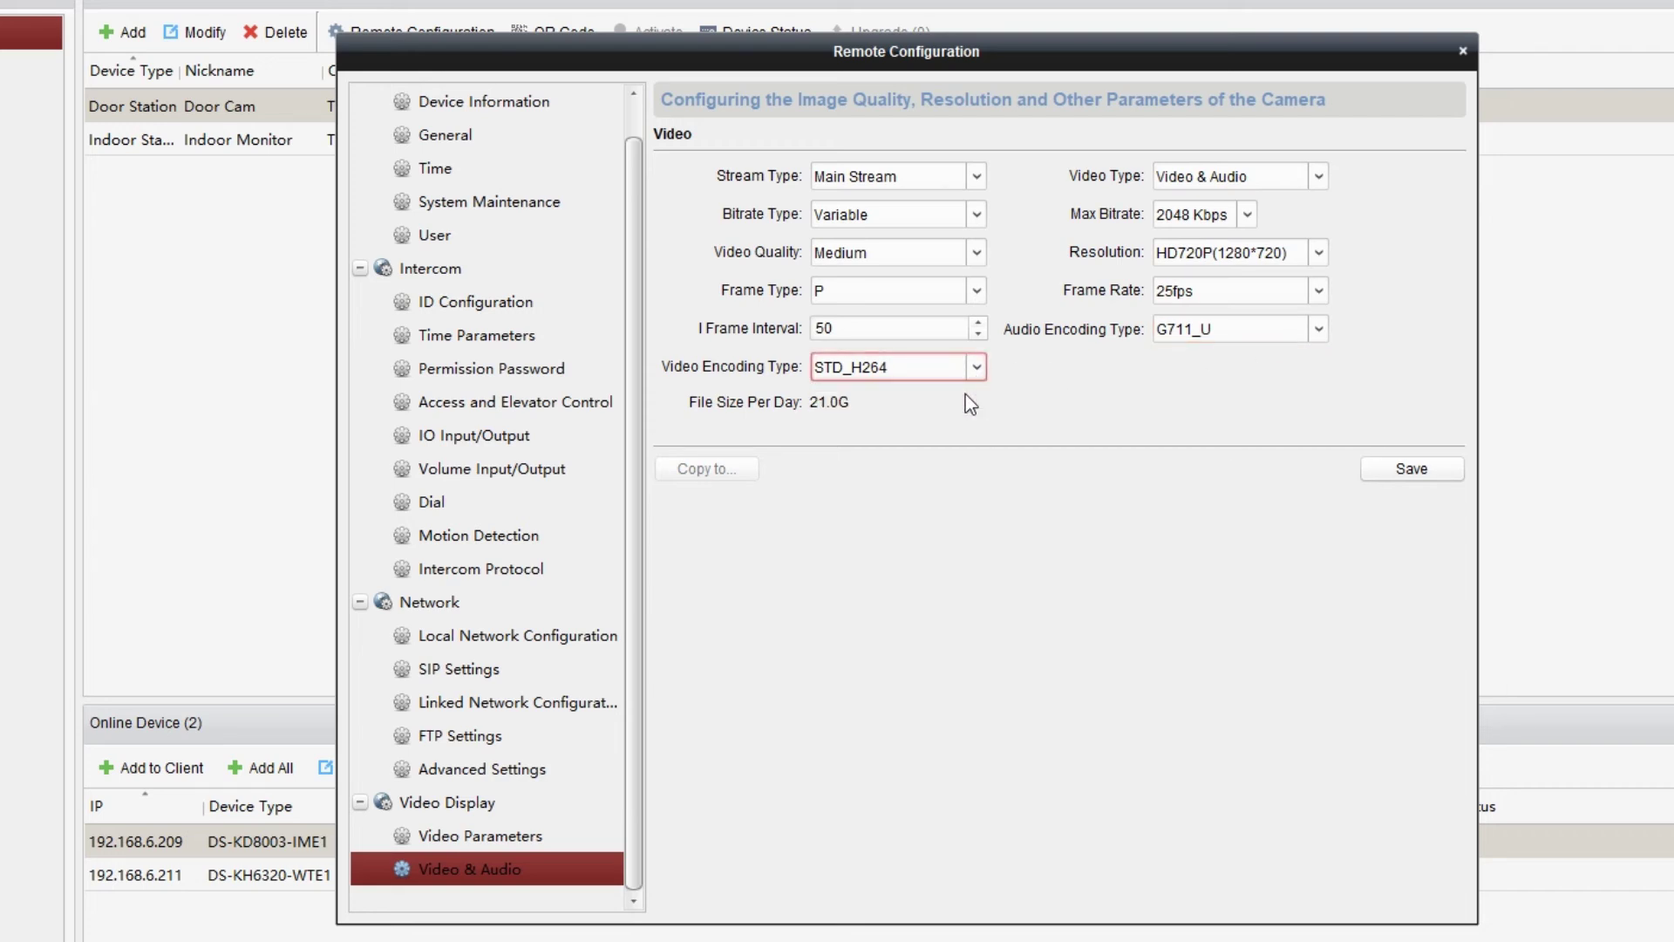
pyautogui.click(1413, 471)
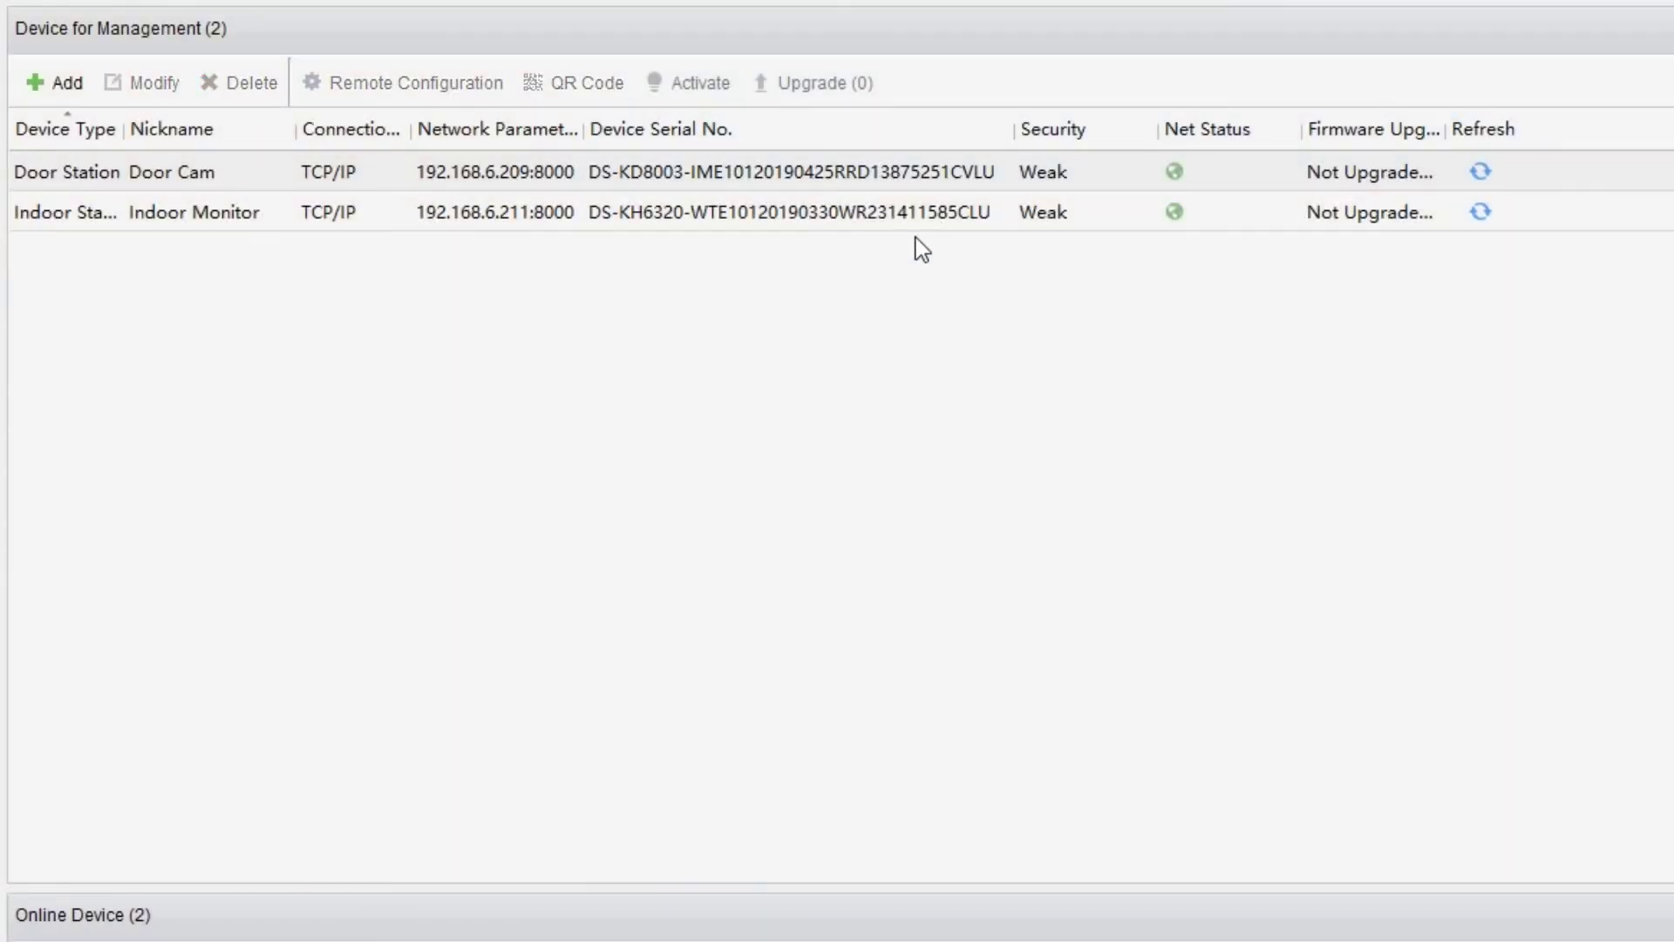
# Set Indoor Monitor's intercom protocol to SIP Protocol, save, and show its SIP Settings.
pyautogui.click(916, 225)
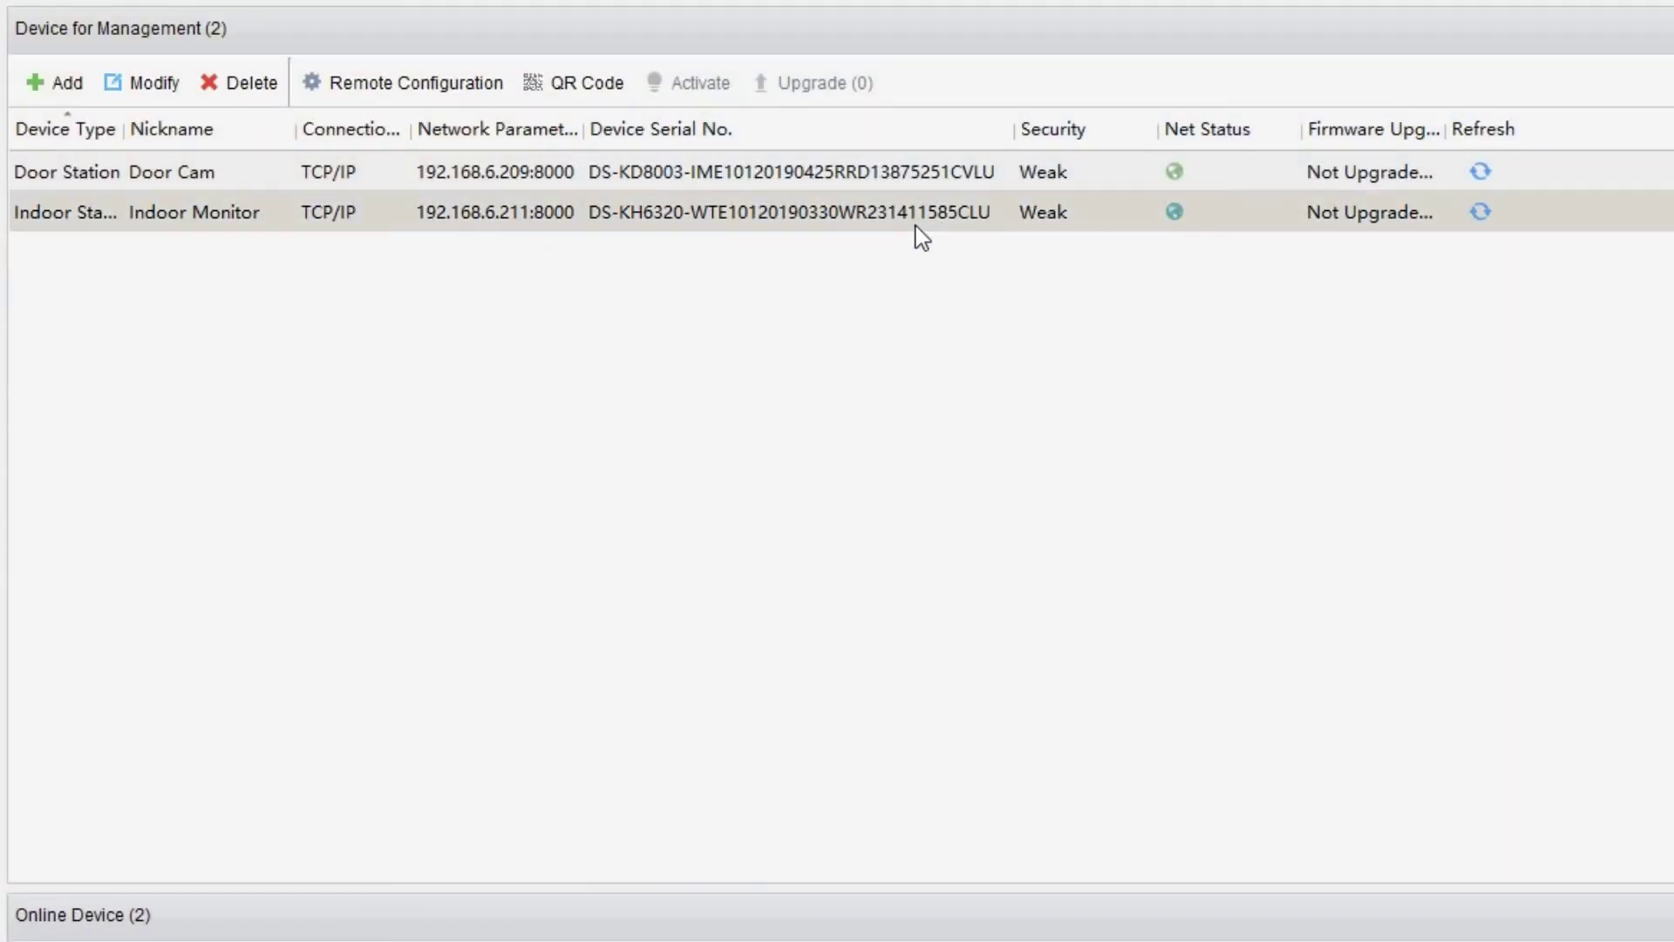
pyautogui.click(466, 97)
pyautogui.click(578, 452)
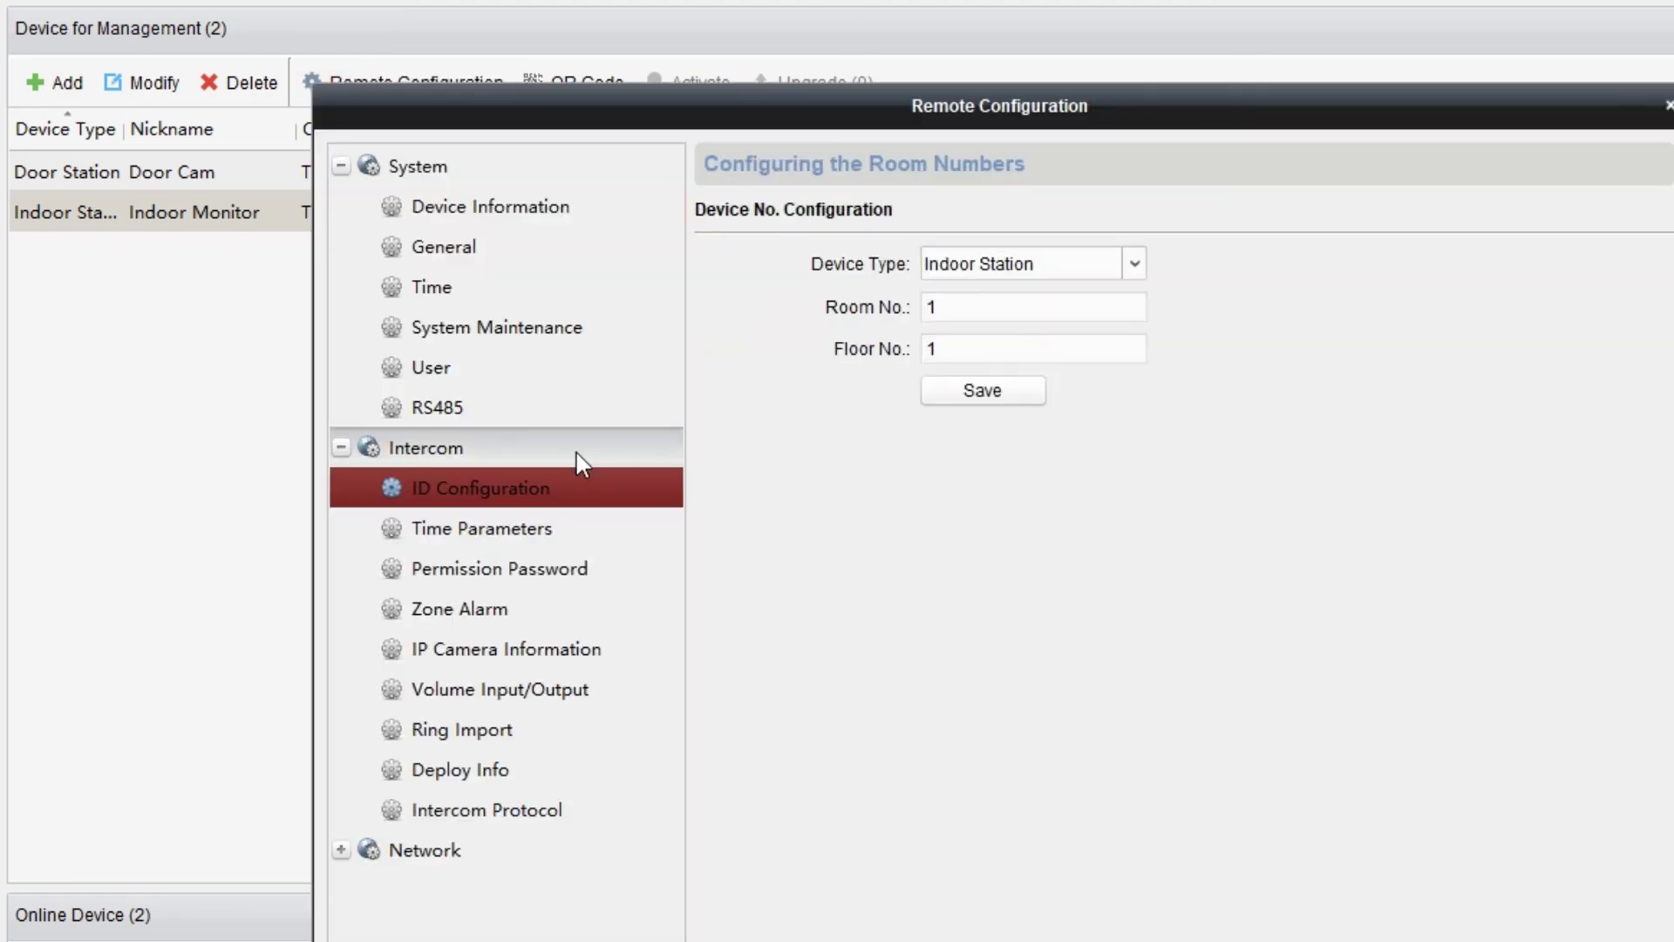
pyautogui.click(581, 807)
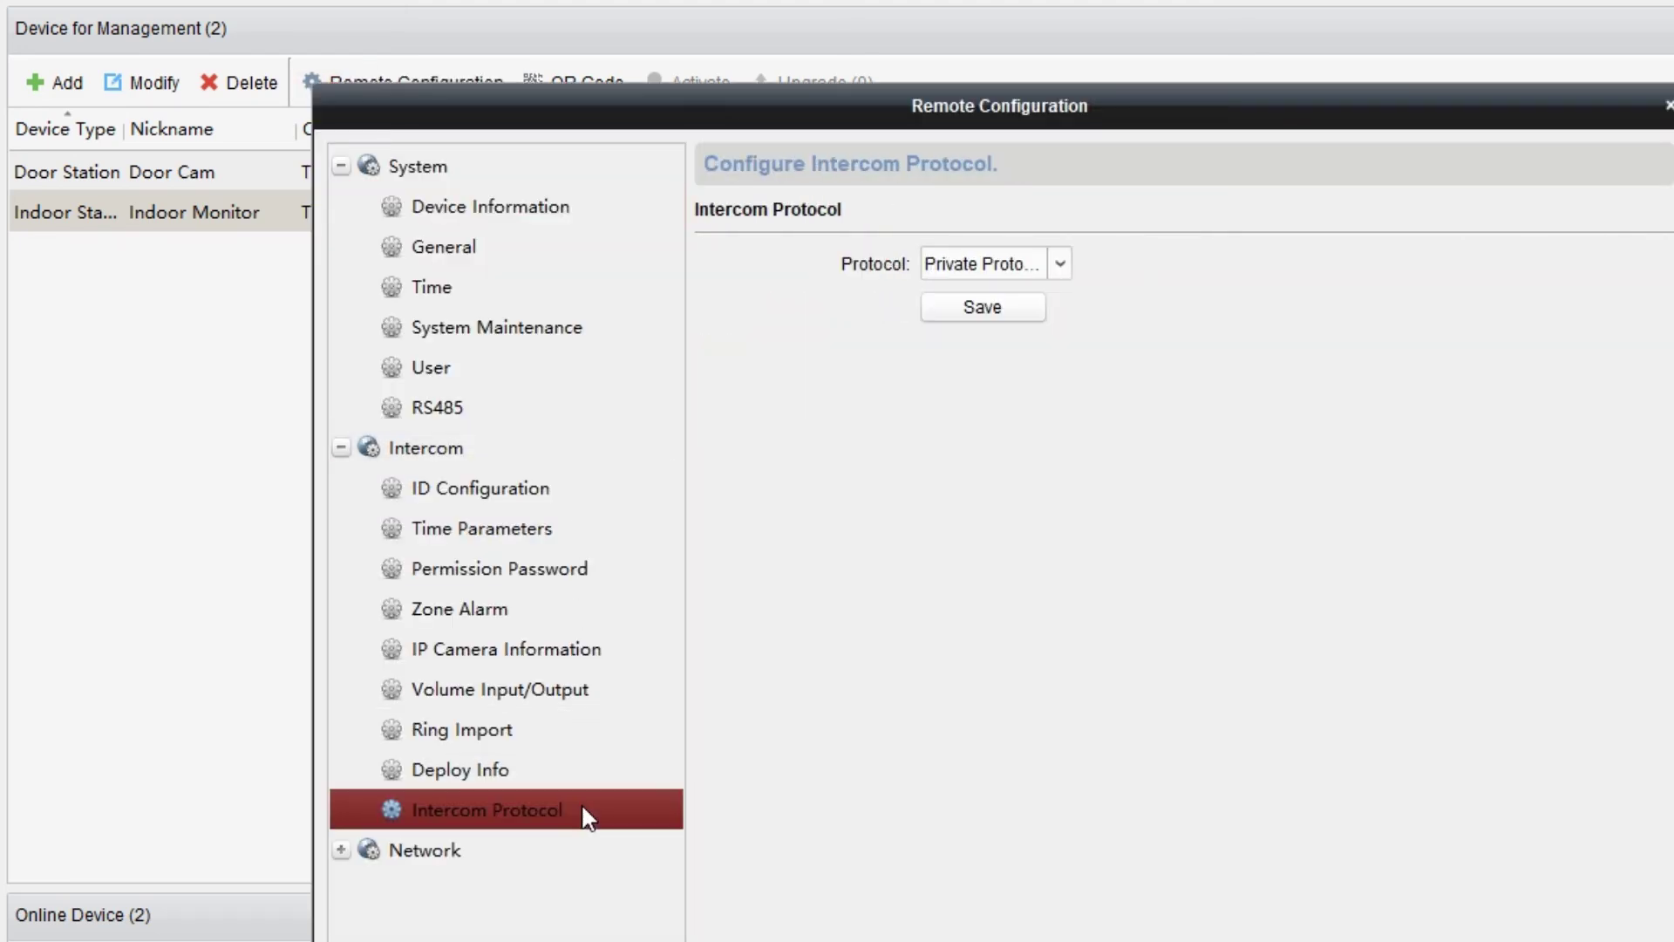
pyautogui.click(1060, 263)
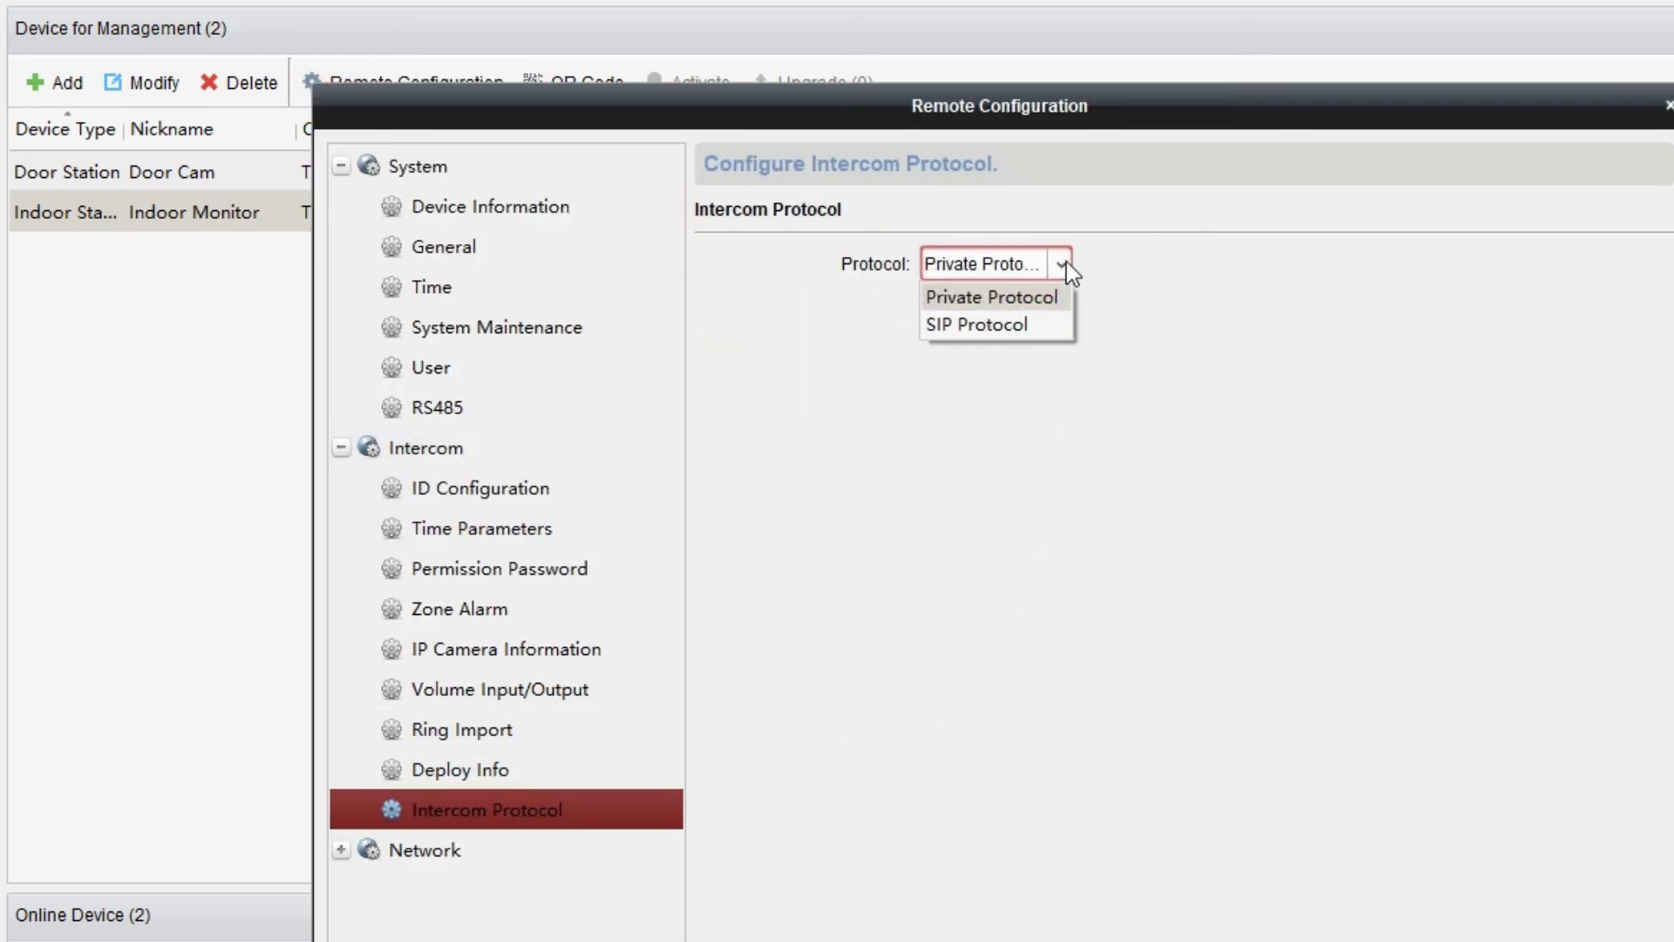
pyautogui.click(1039, 332)
pyautogui.click(1029, 318)
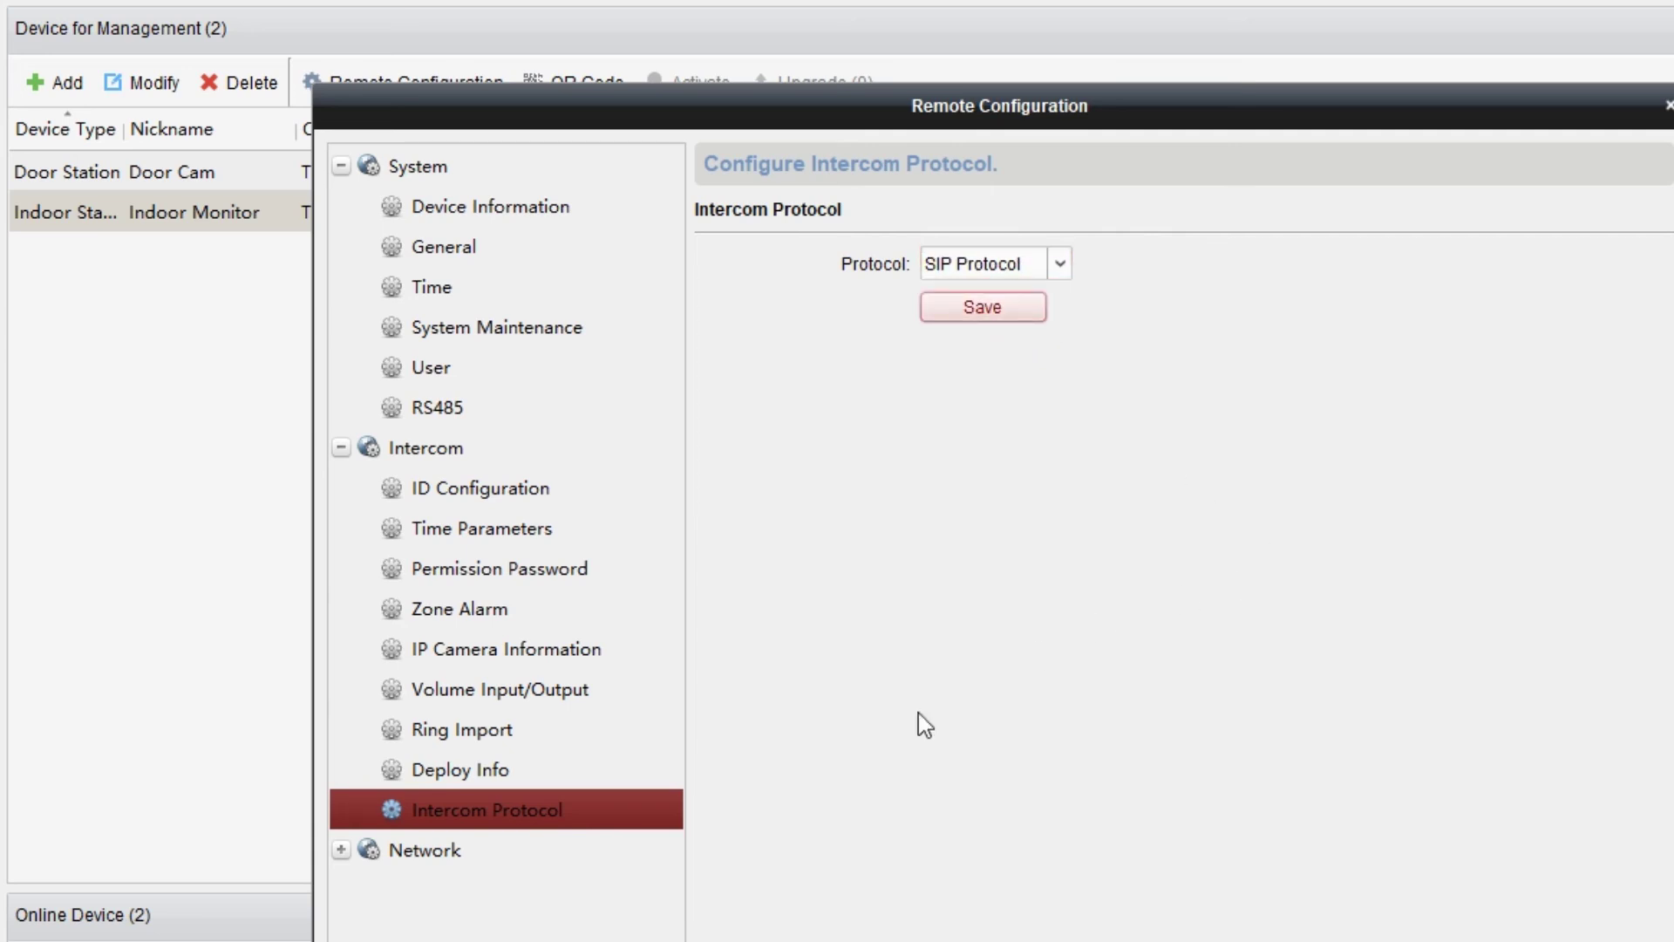
pyautogui.click(488, 859)
pyautogui.click(502, 931)
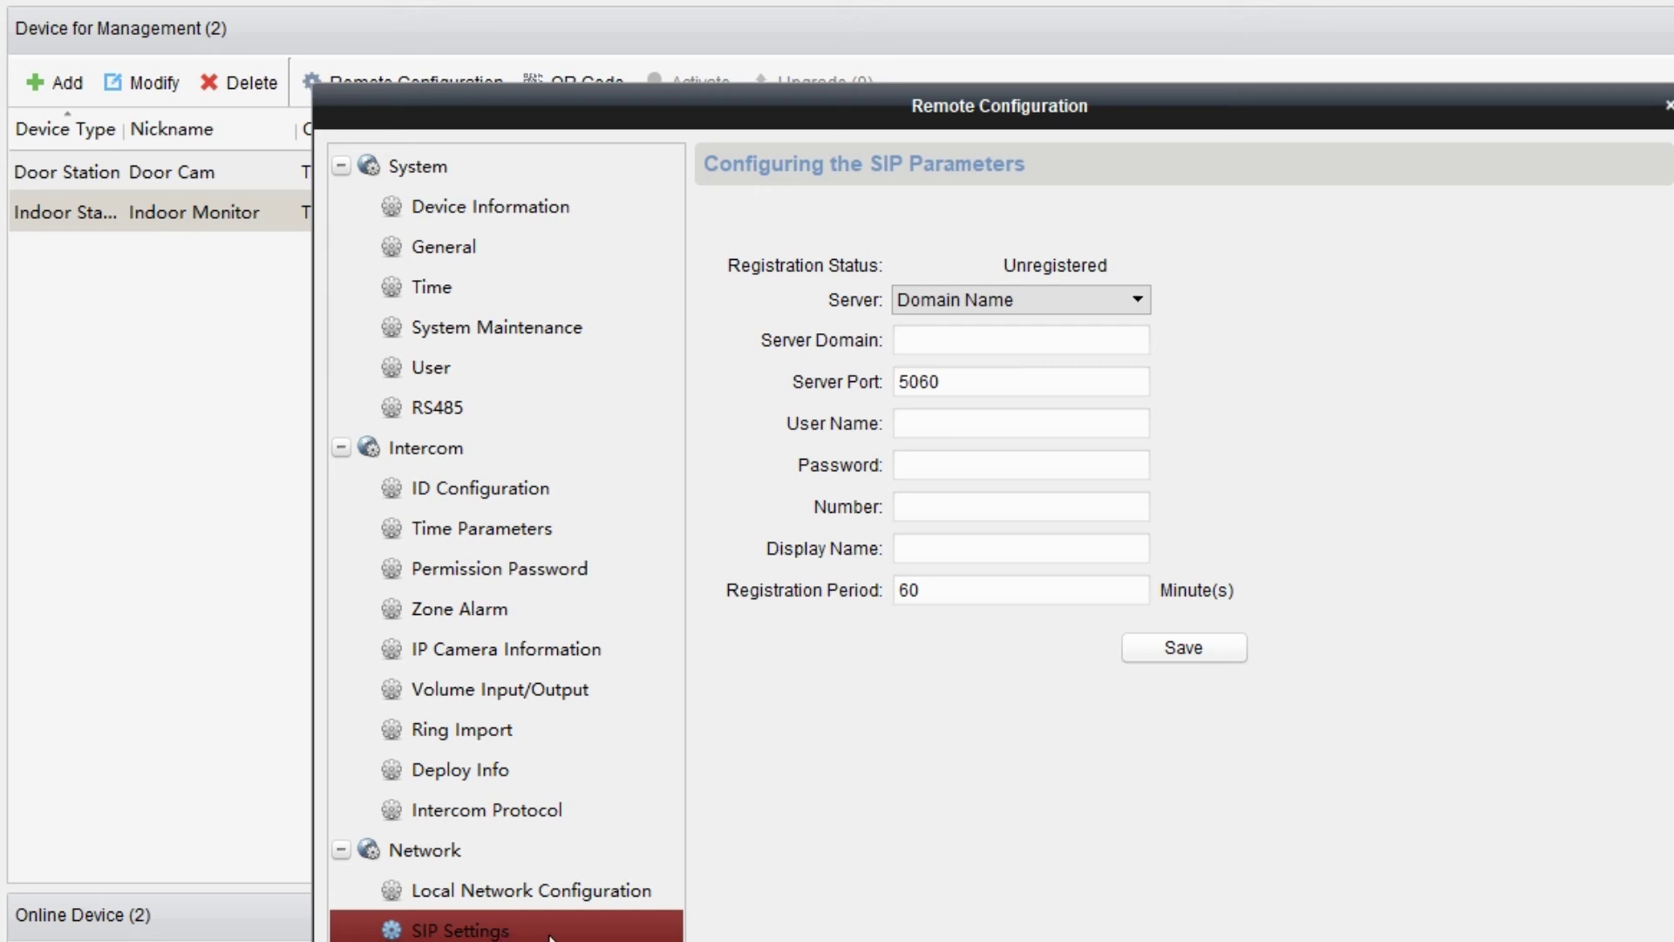
# Save the Indoor Monitor's SIP registration as extension 1001 on 192.168.6.36 port 5060.
pyautogui.click(964, 343)
pyautogui.write('1')
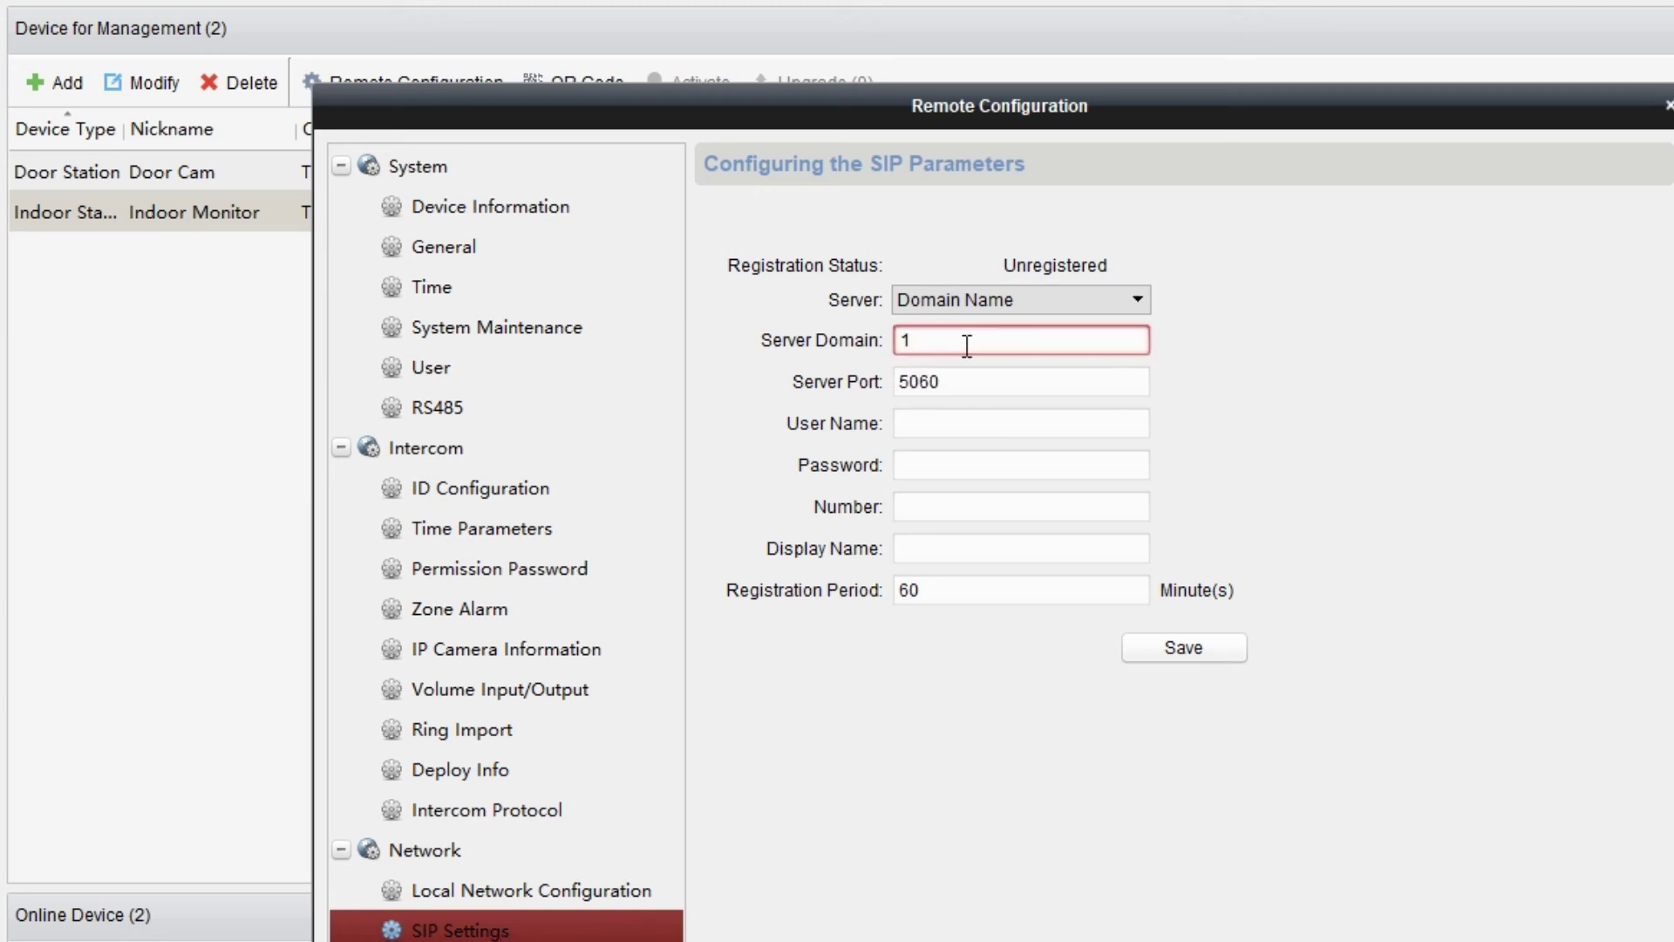
pyautogui.write('92.168.6.36')
pyautogui.click(978, 384)
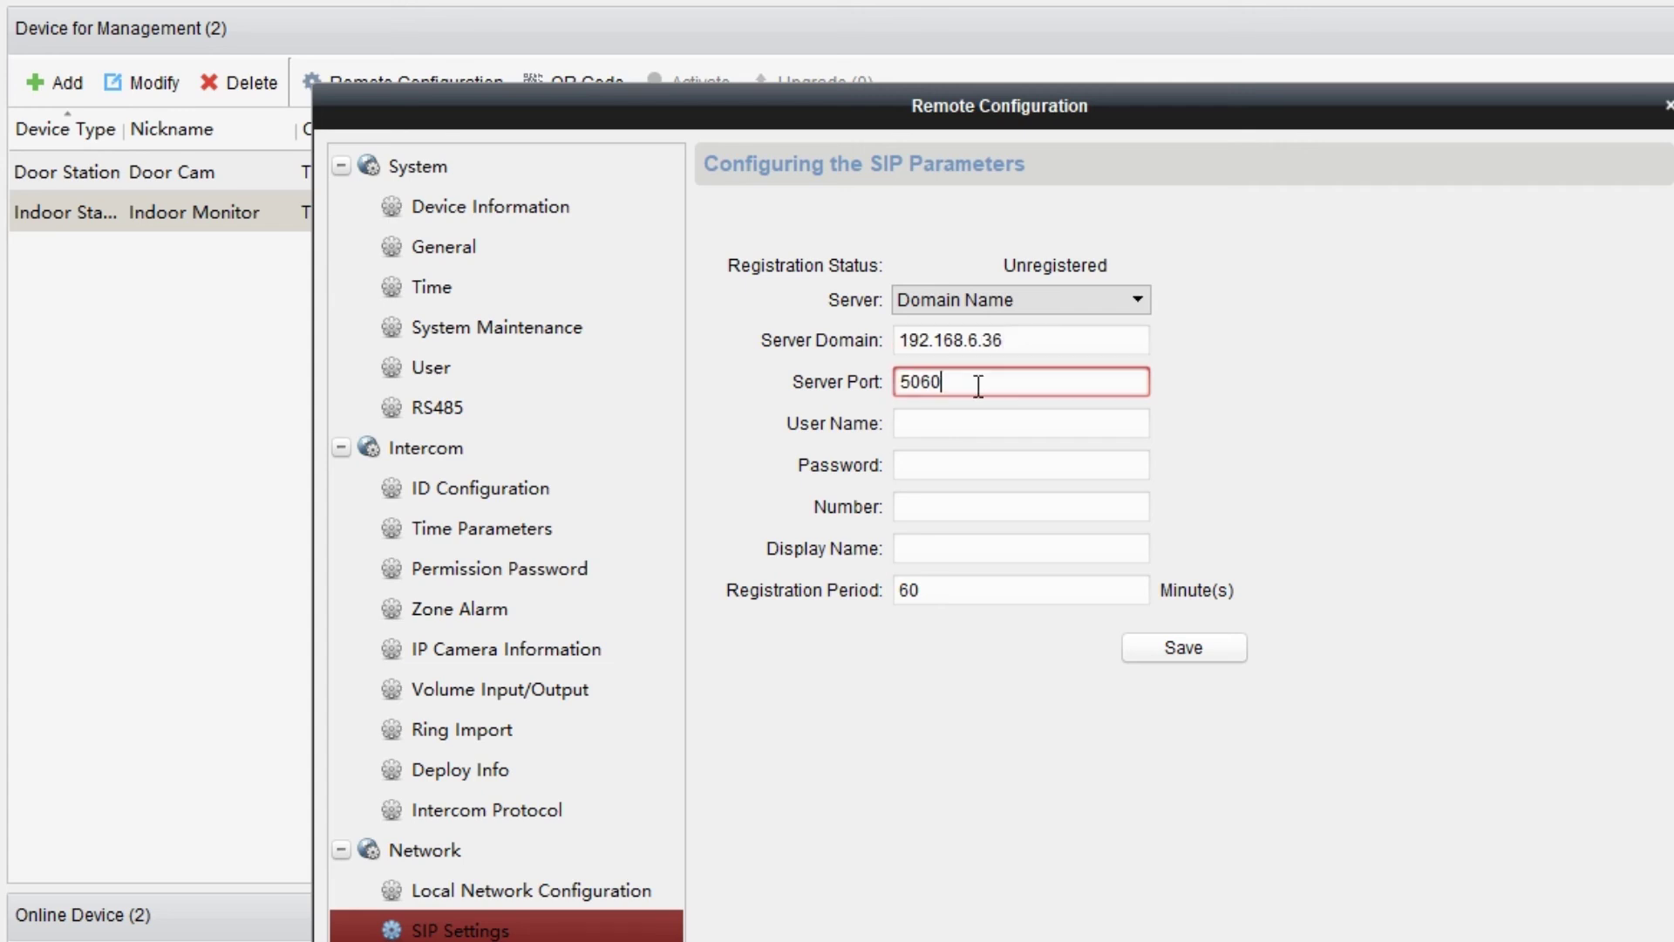
pyautogui.click(978, 425)
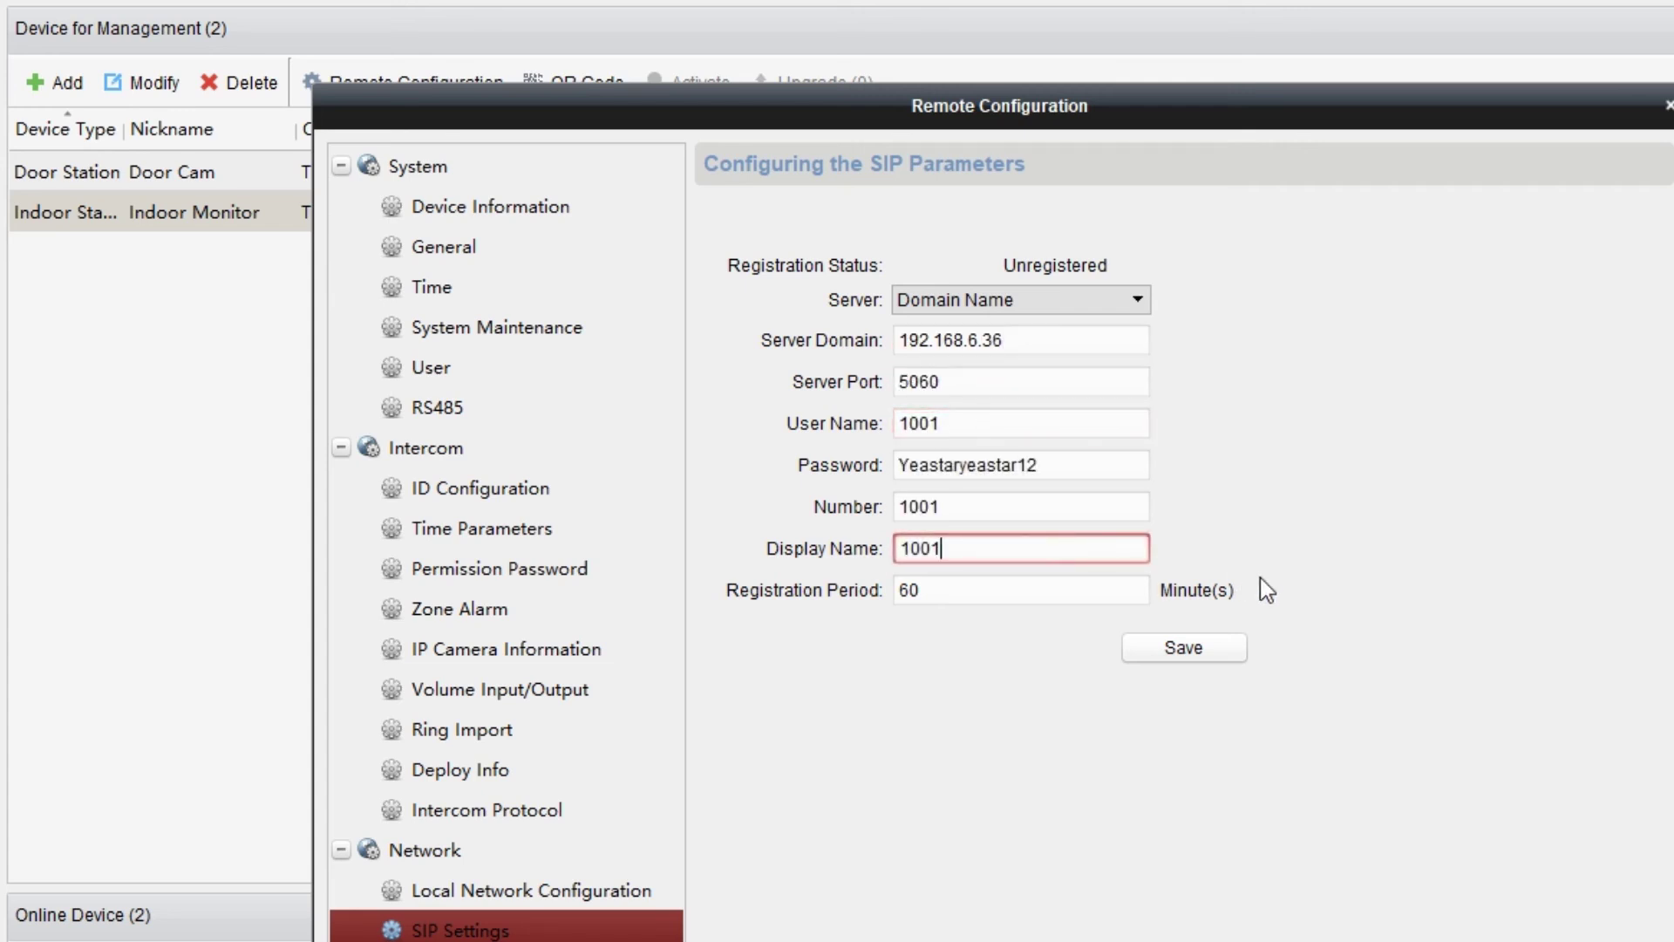
pyautogui.click(1238, 650)
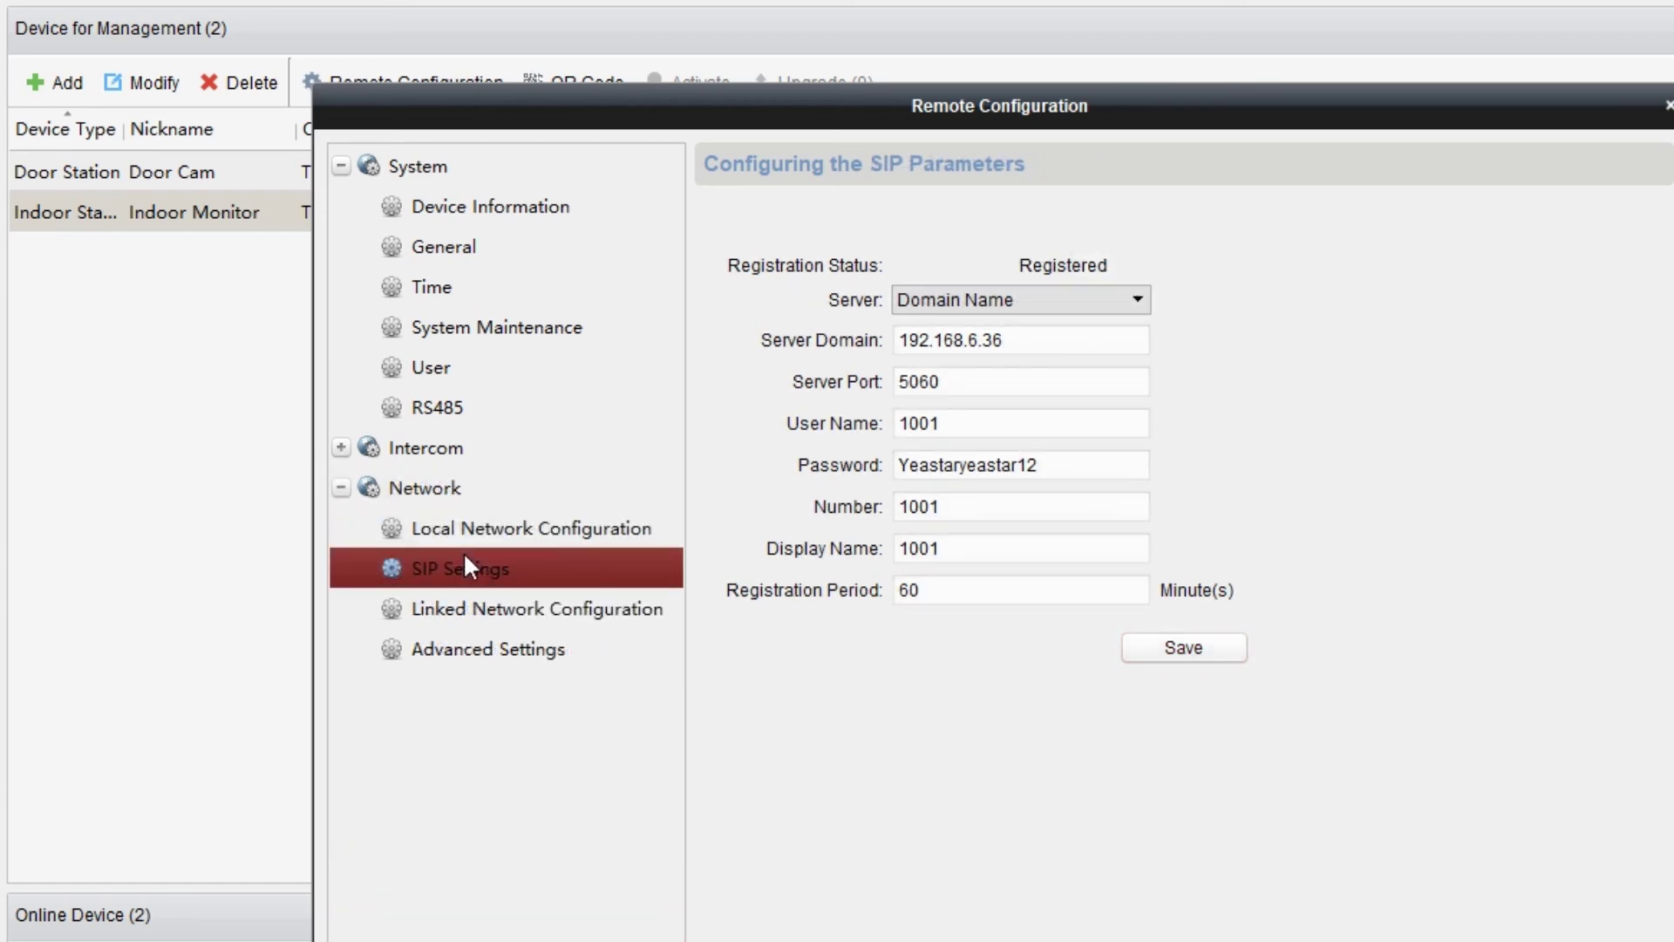
pyautogui.click(539, 610)
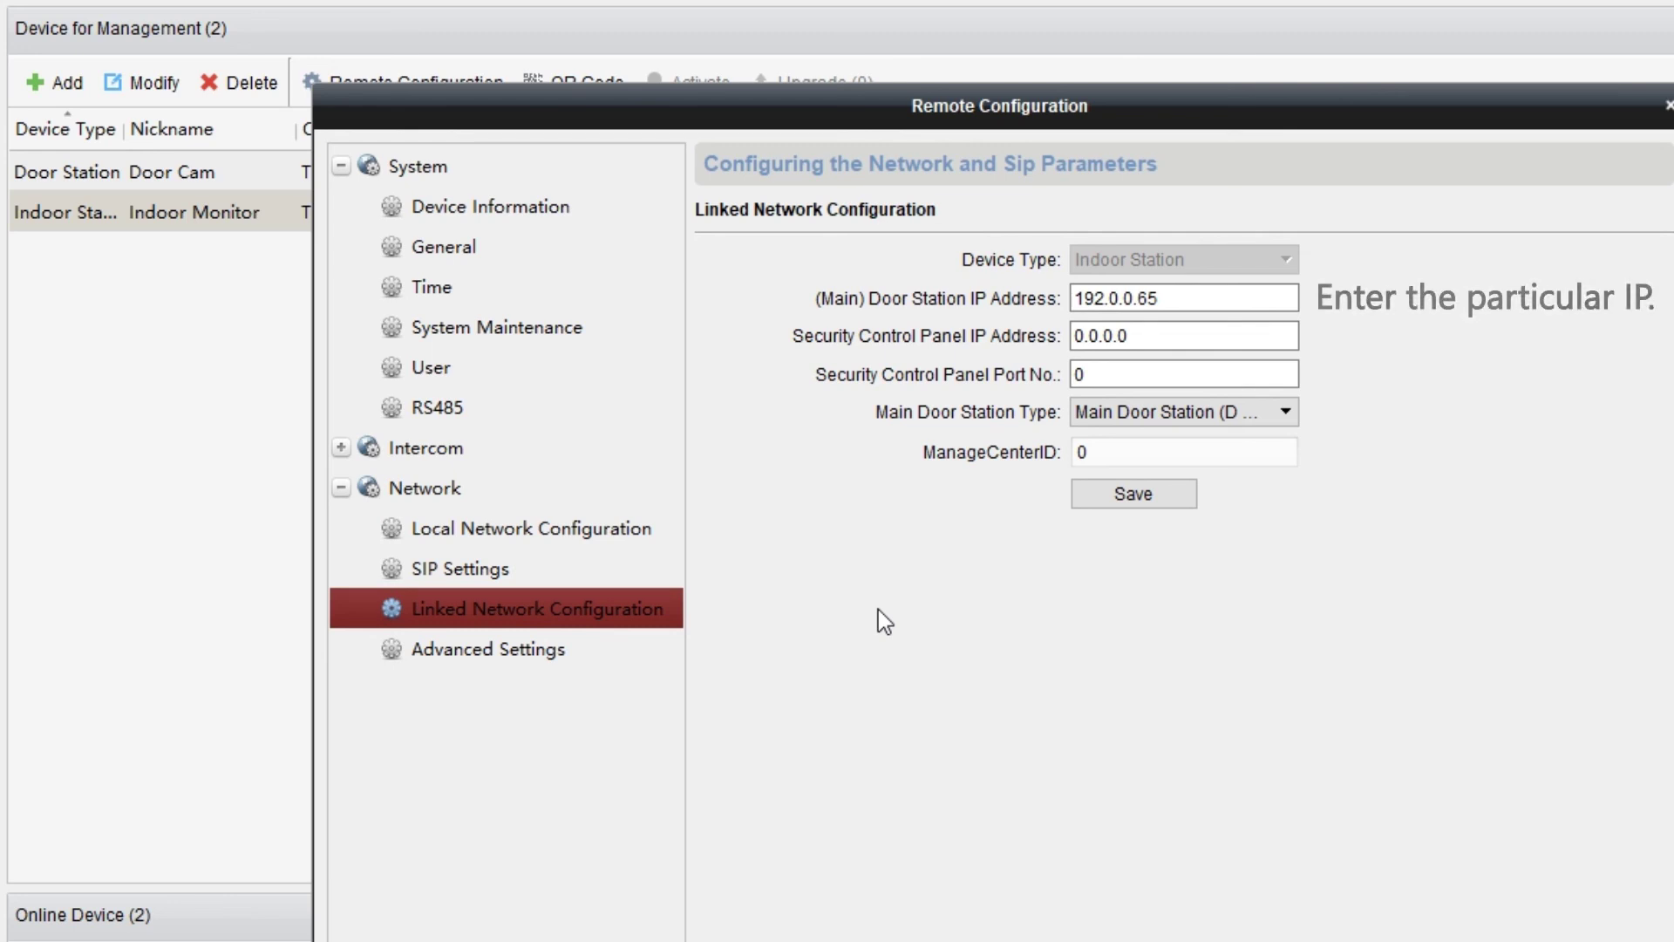
# Replace main door station IP 192.0.0.65 with 192.168.6.209, keep D Serie type, and save.
pyautogui.moveTo(1215, 296); pyautogui.dragTo(1073, 301)
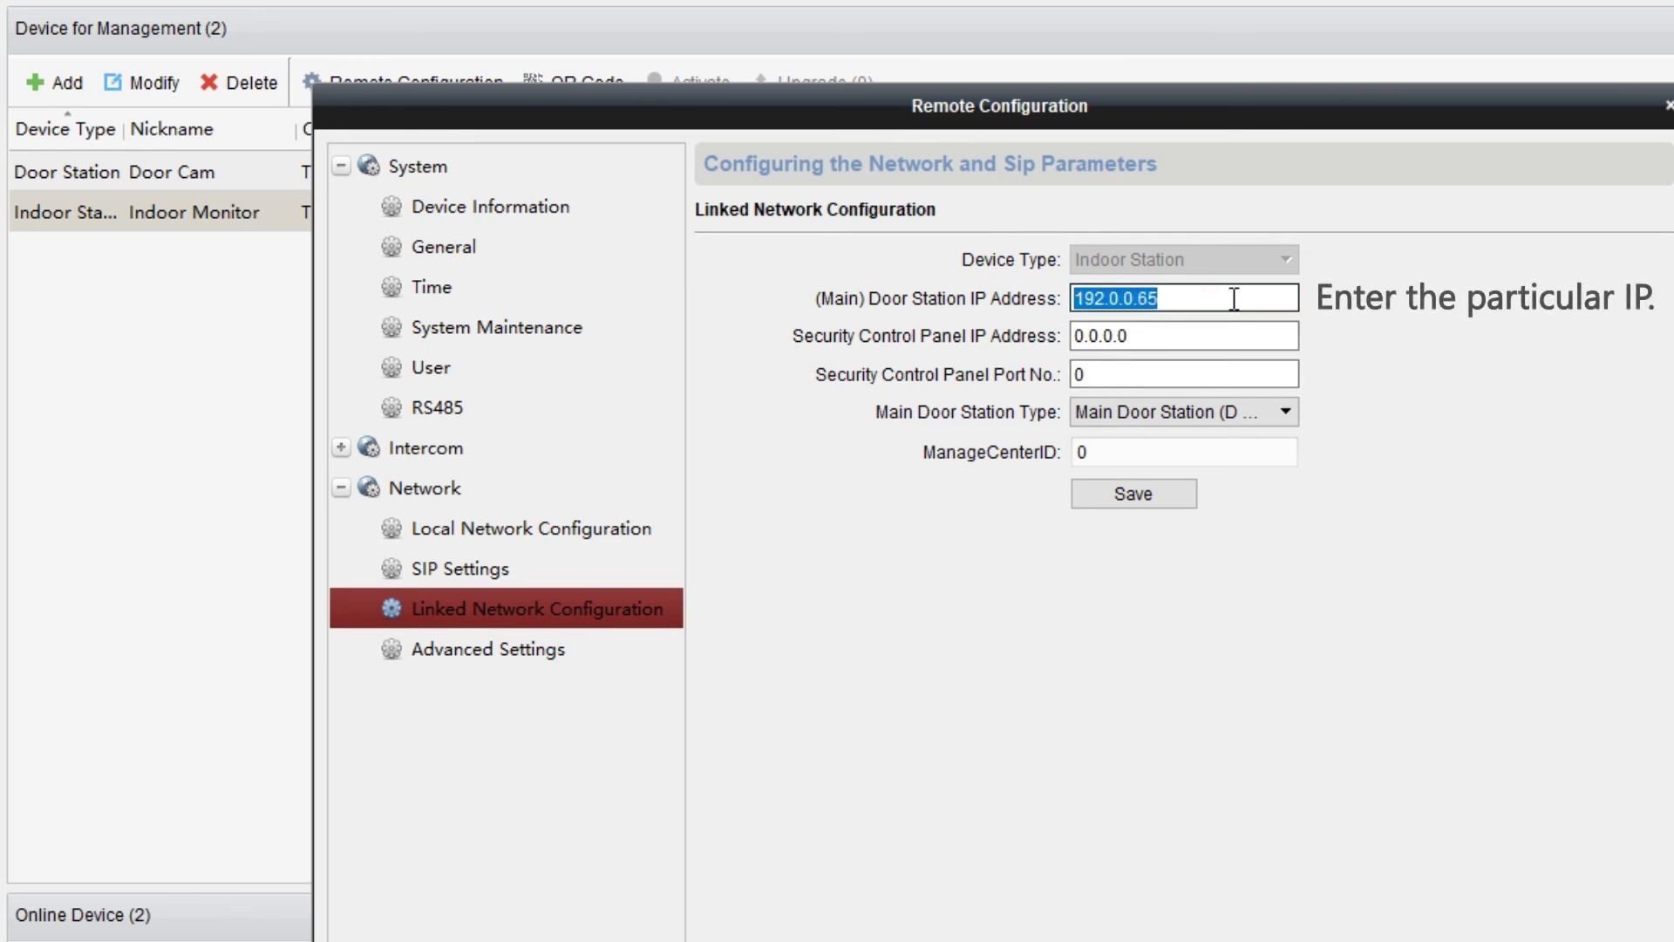
pyautogui.press('BackSpace')
pyautogui.write('192.168.6.209')
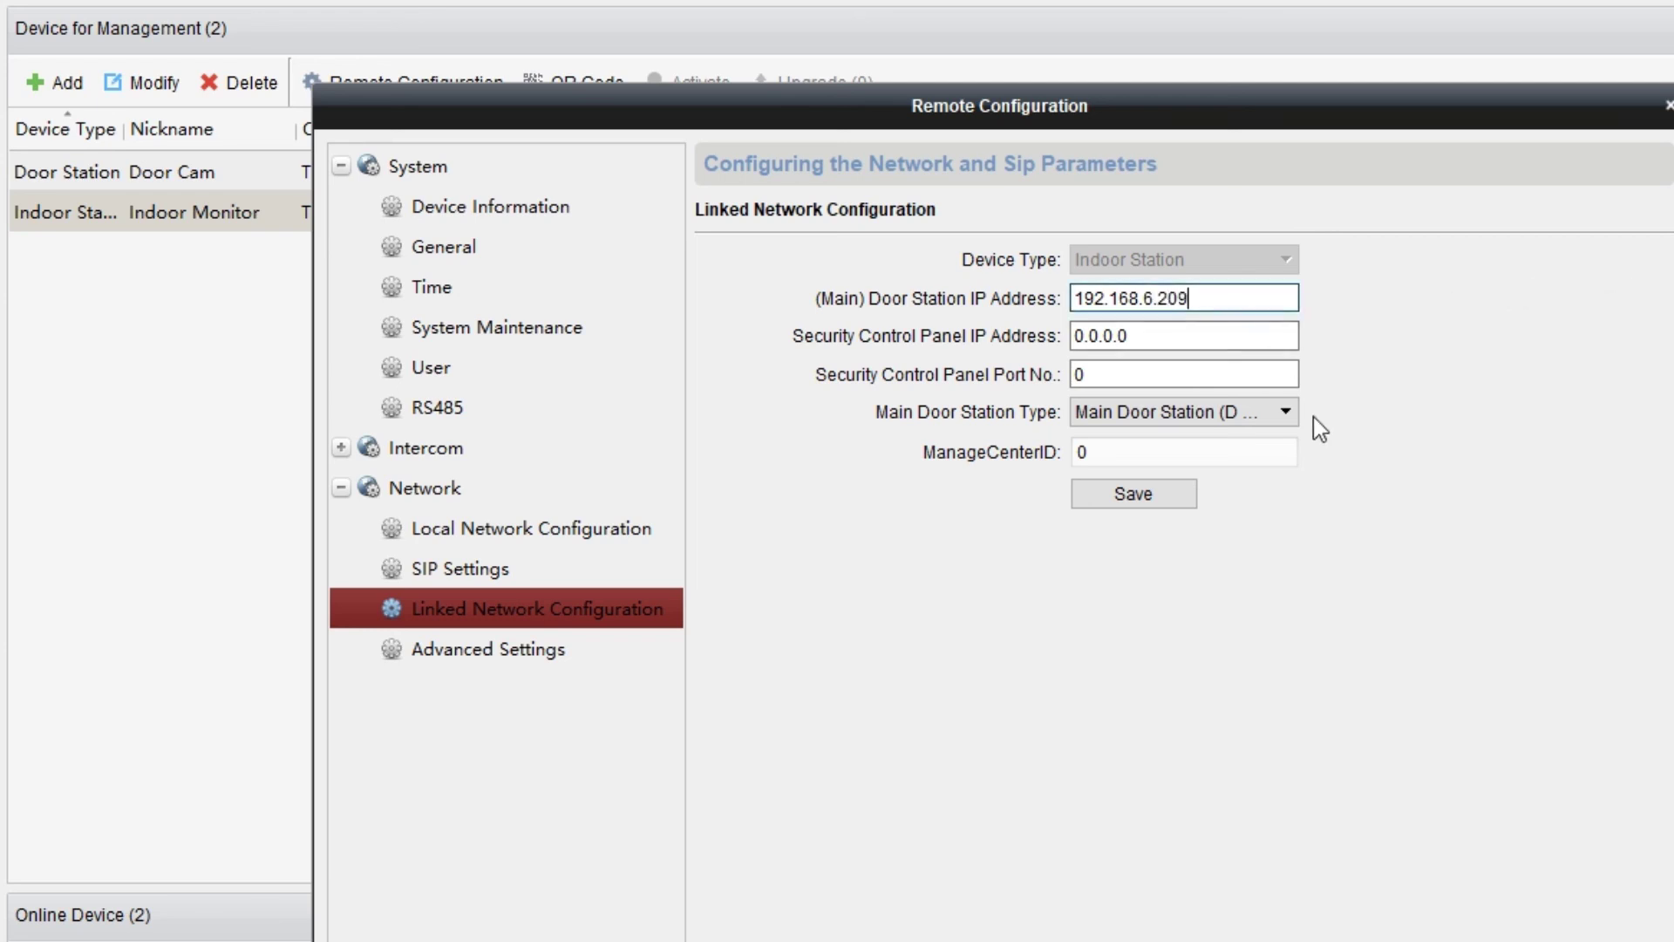
pyautogui.click(1288, 413)
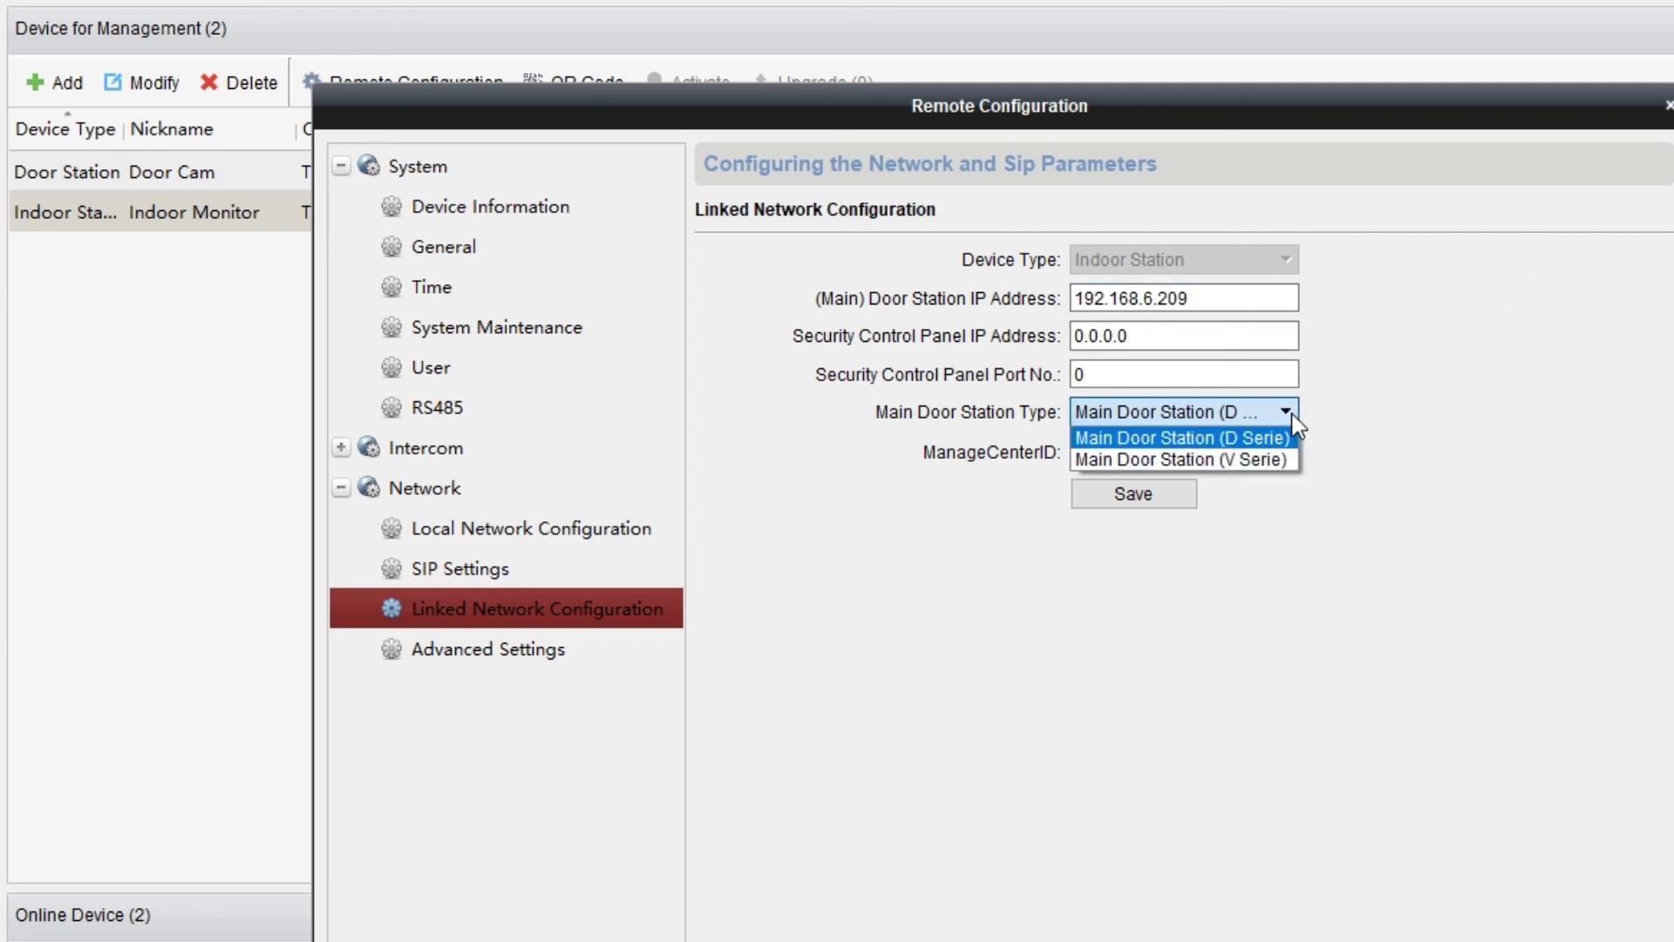
pyautogui.click(1293, 437)
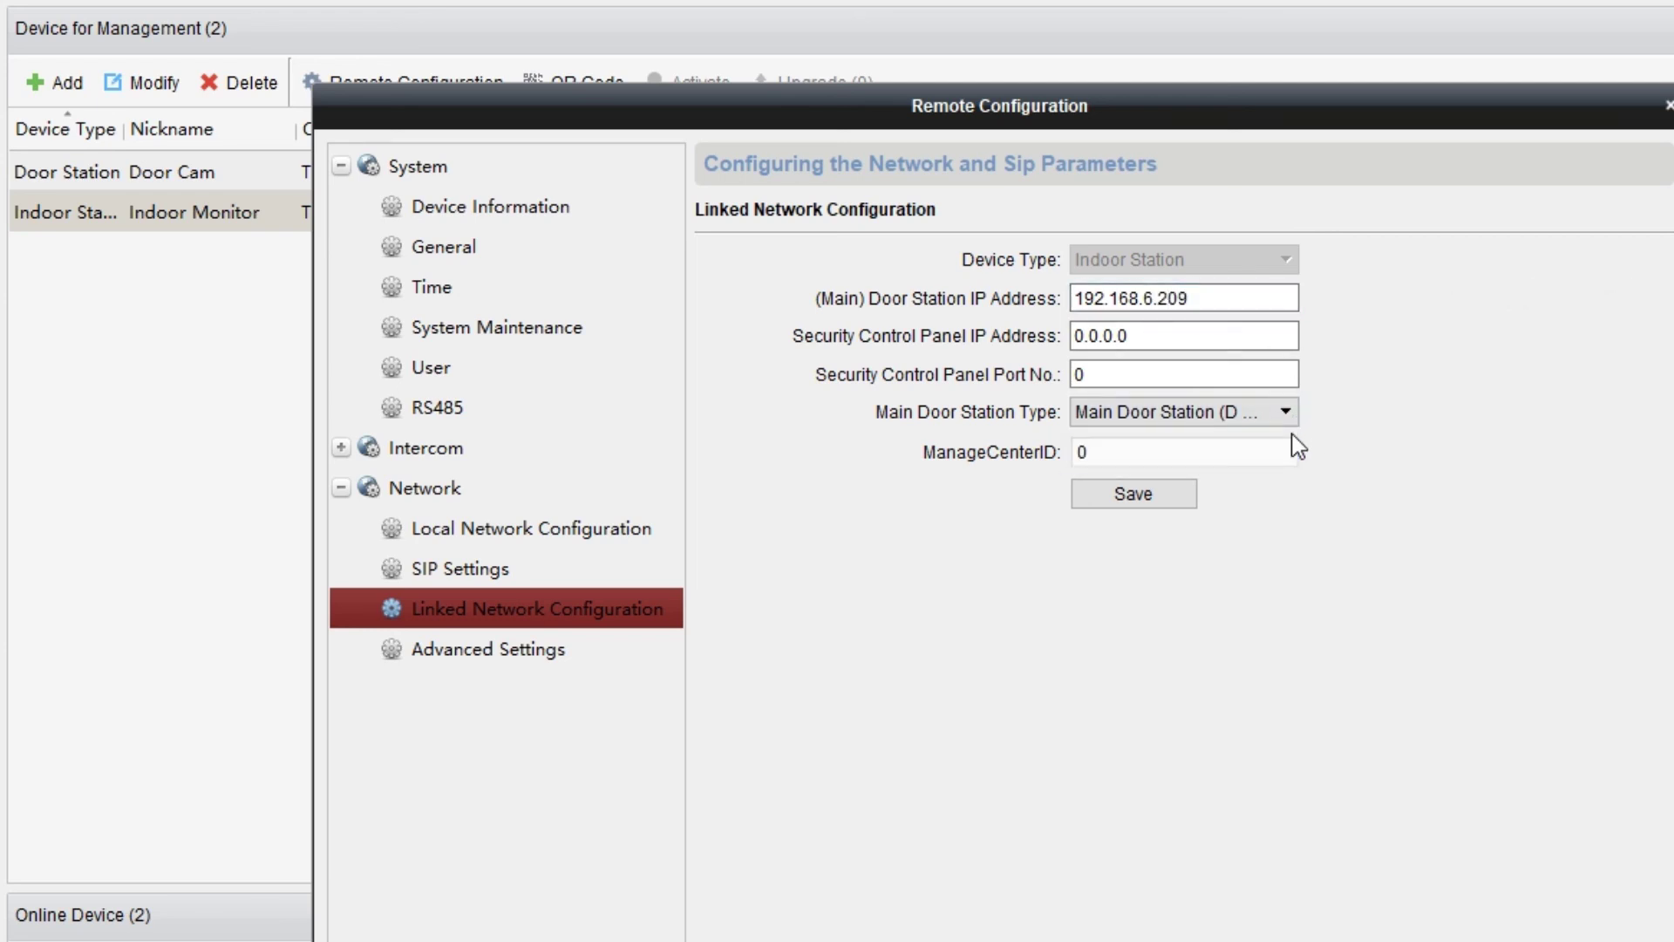
pyautogui.click(1179, 500)
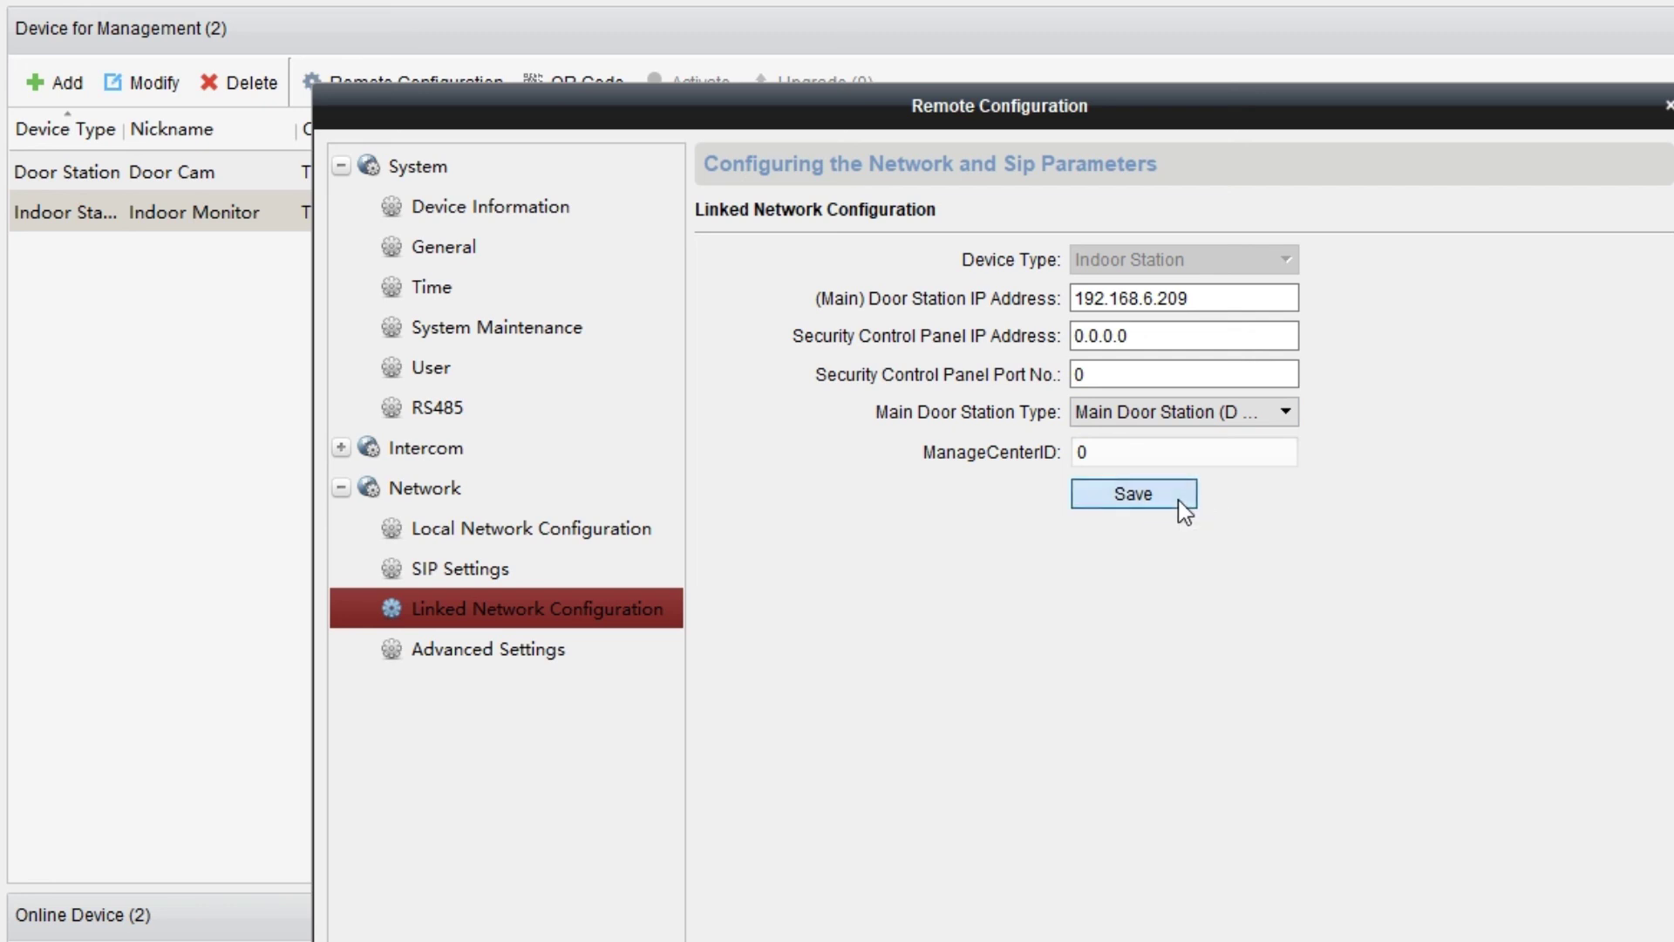